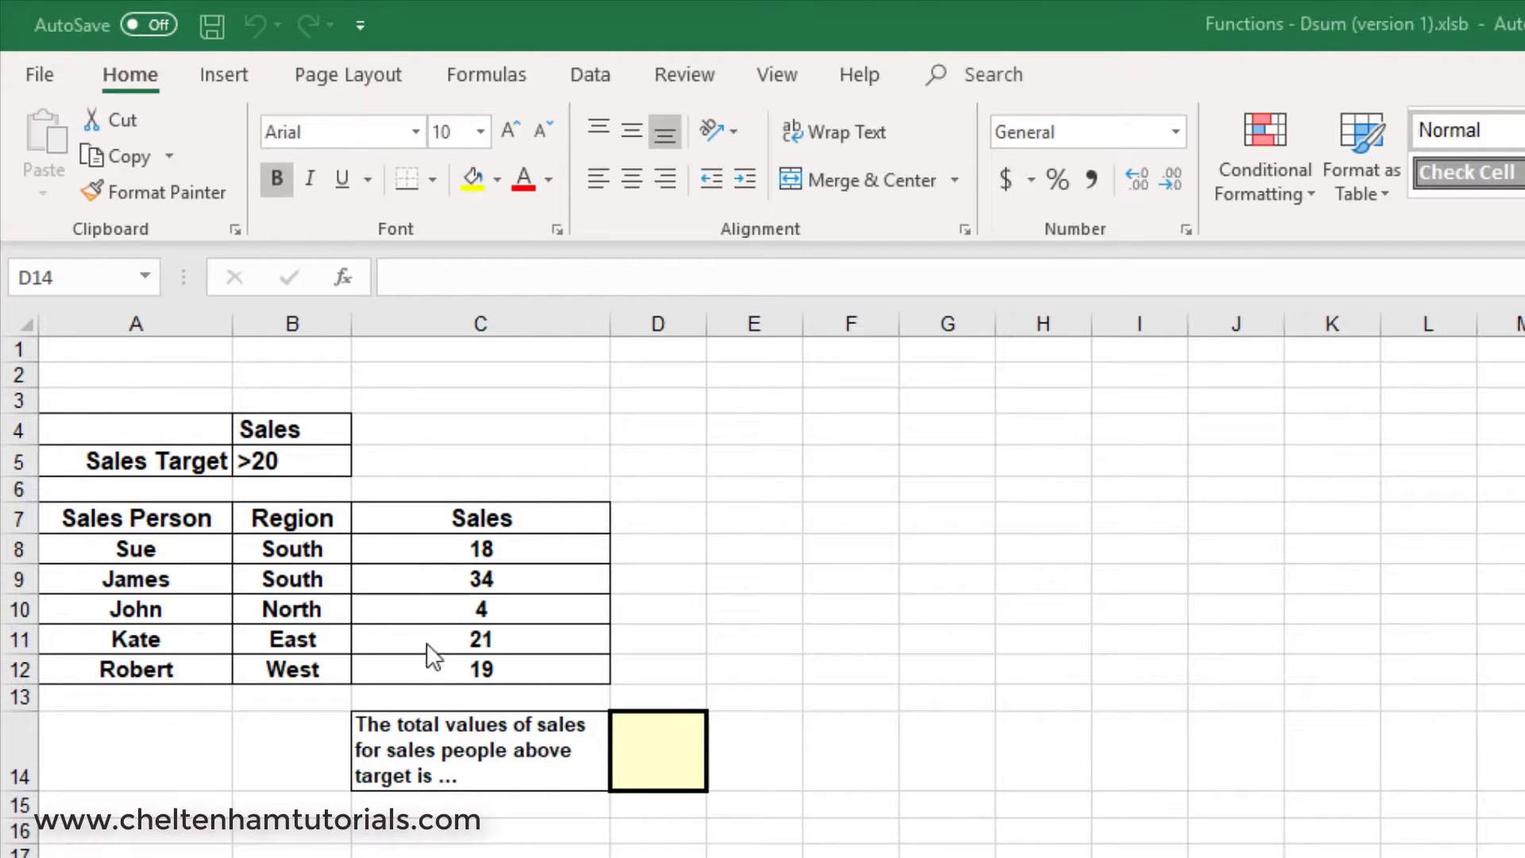
Compare the sales figures in C9 and C11 with the sales target criterion in B5.
left_click(637, 735)
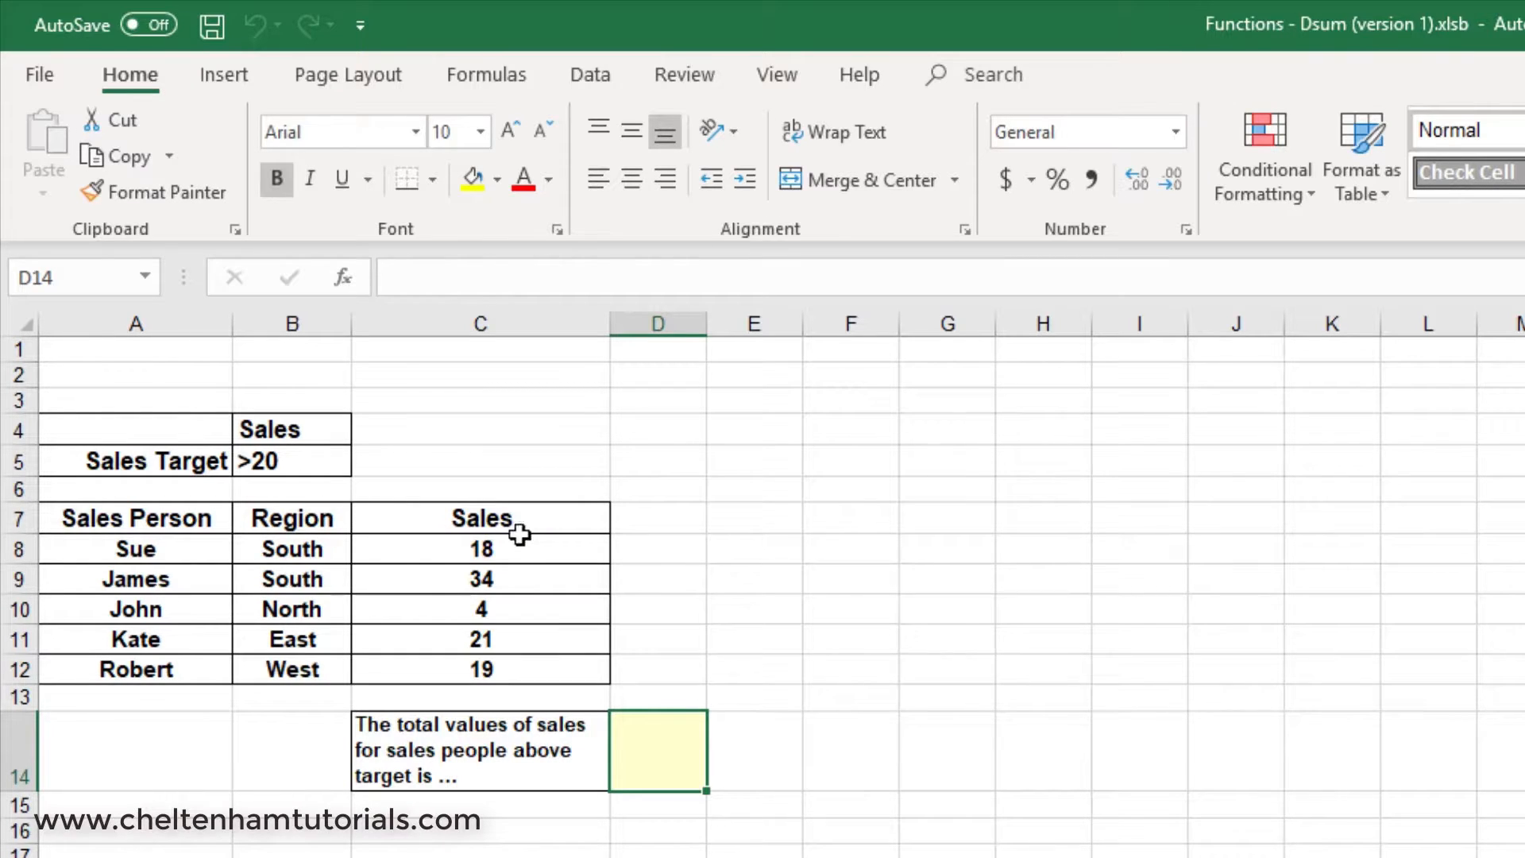
left_click(510, 574)
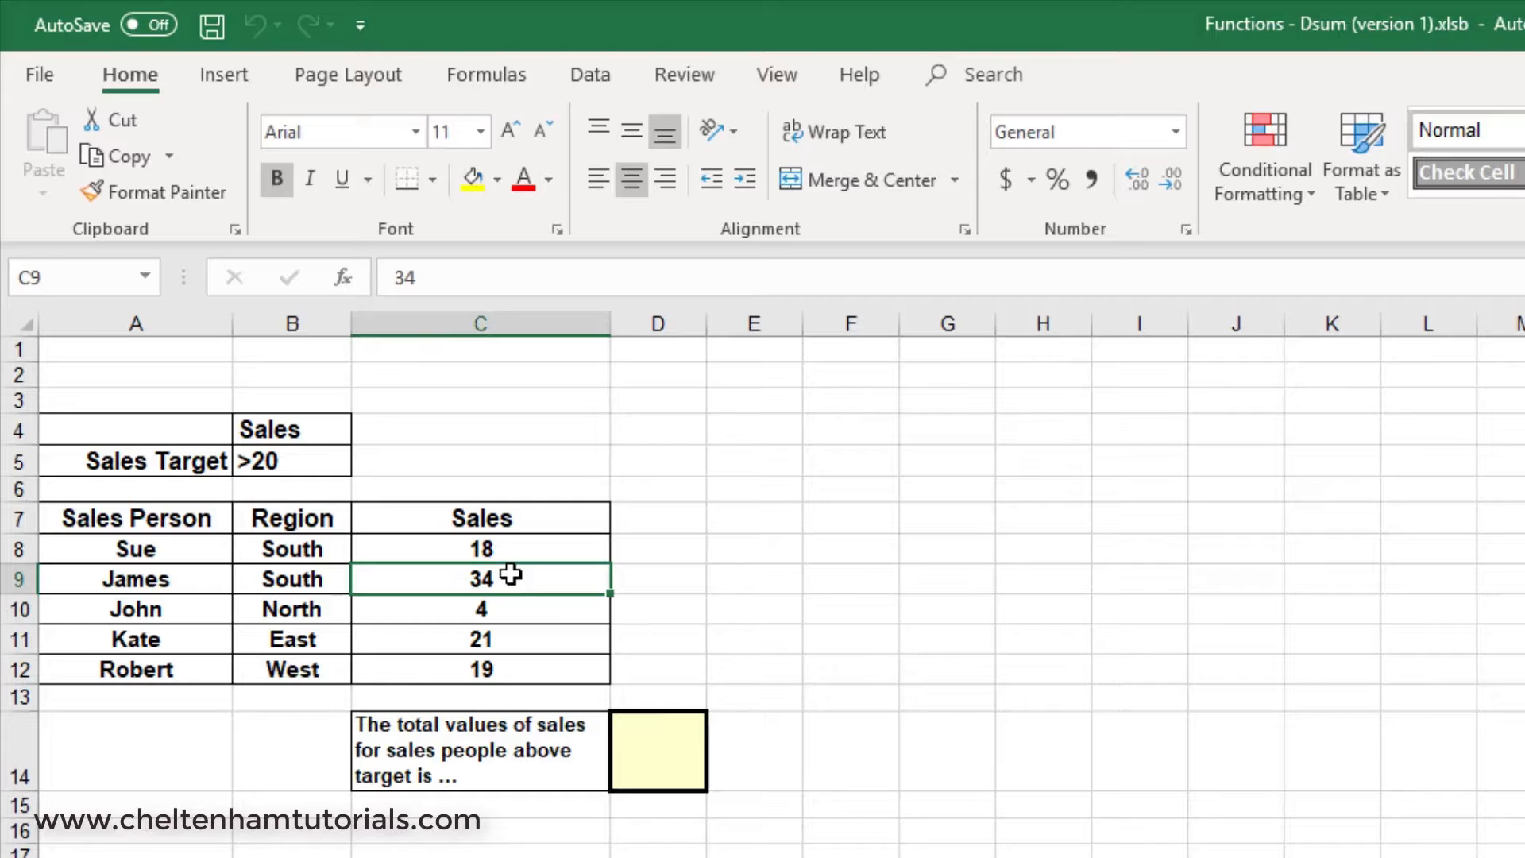
left_click(510, 642)
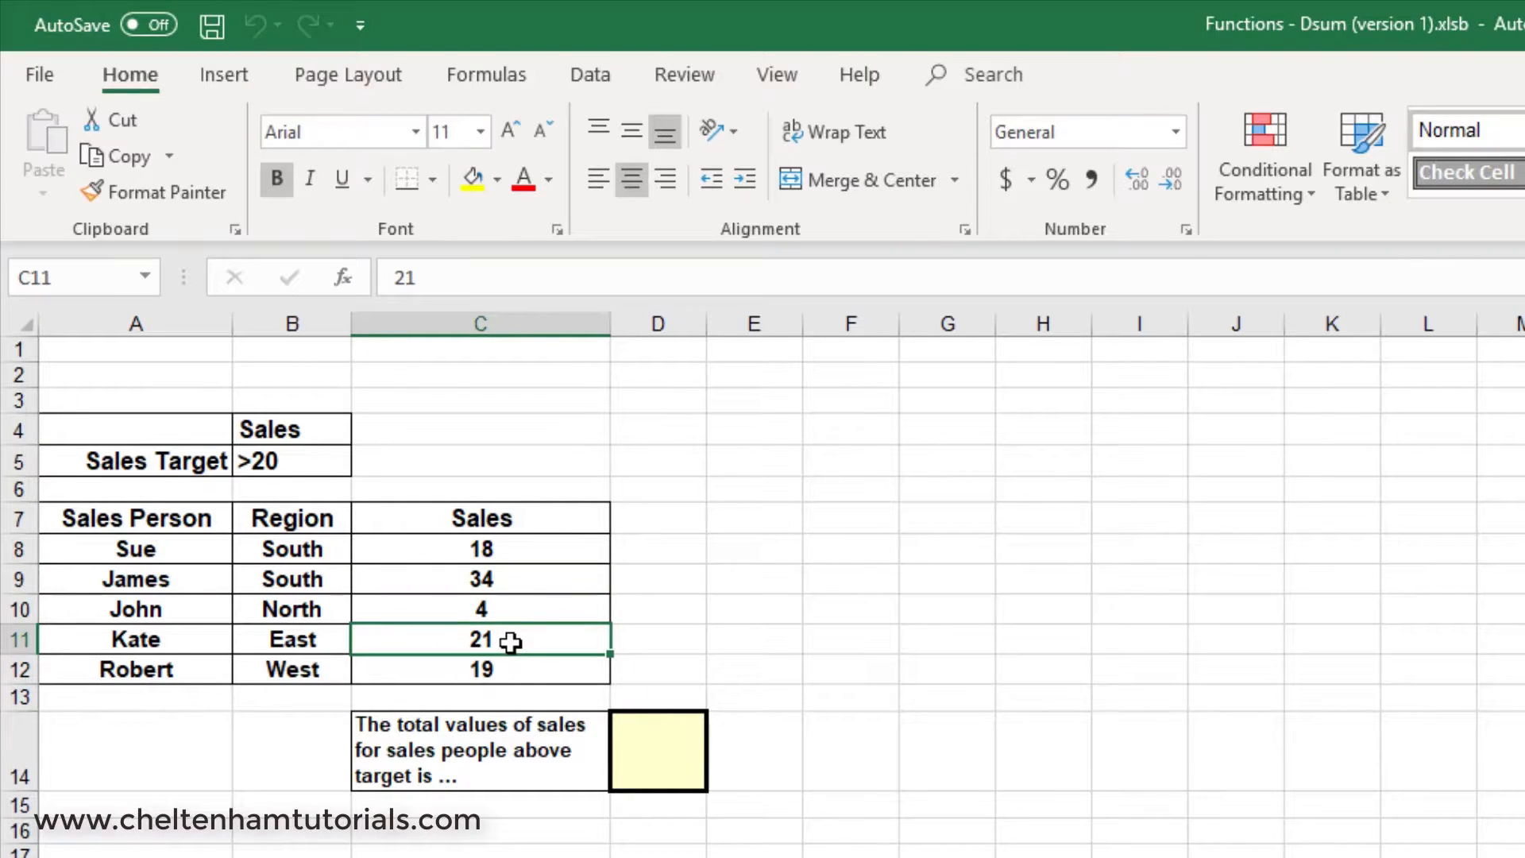
left_click(526, 578)
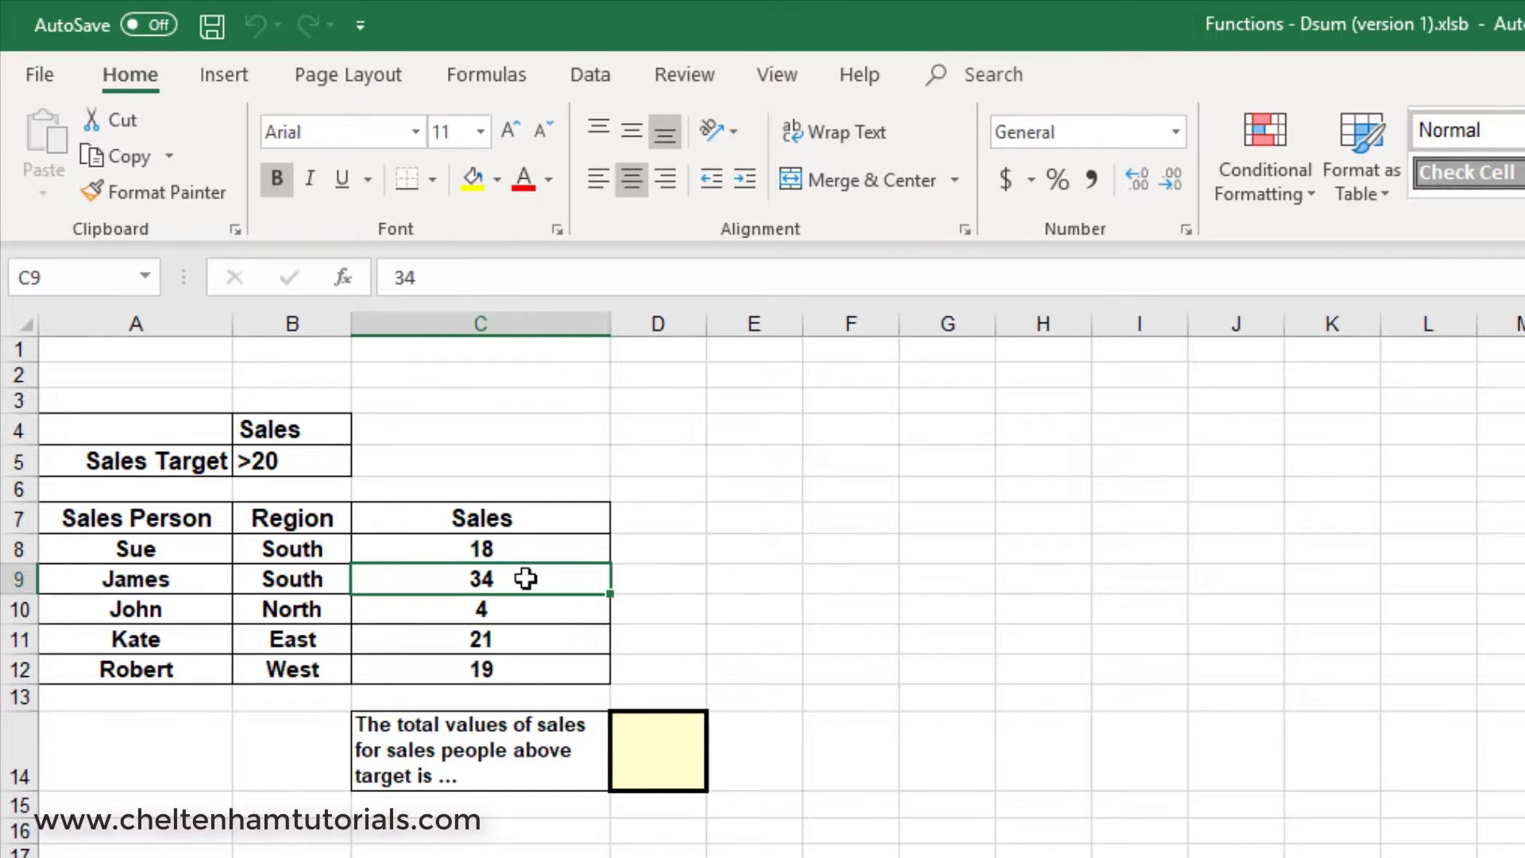
left_click(518, 641)
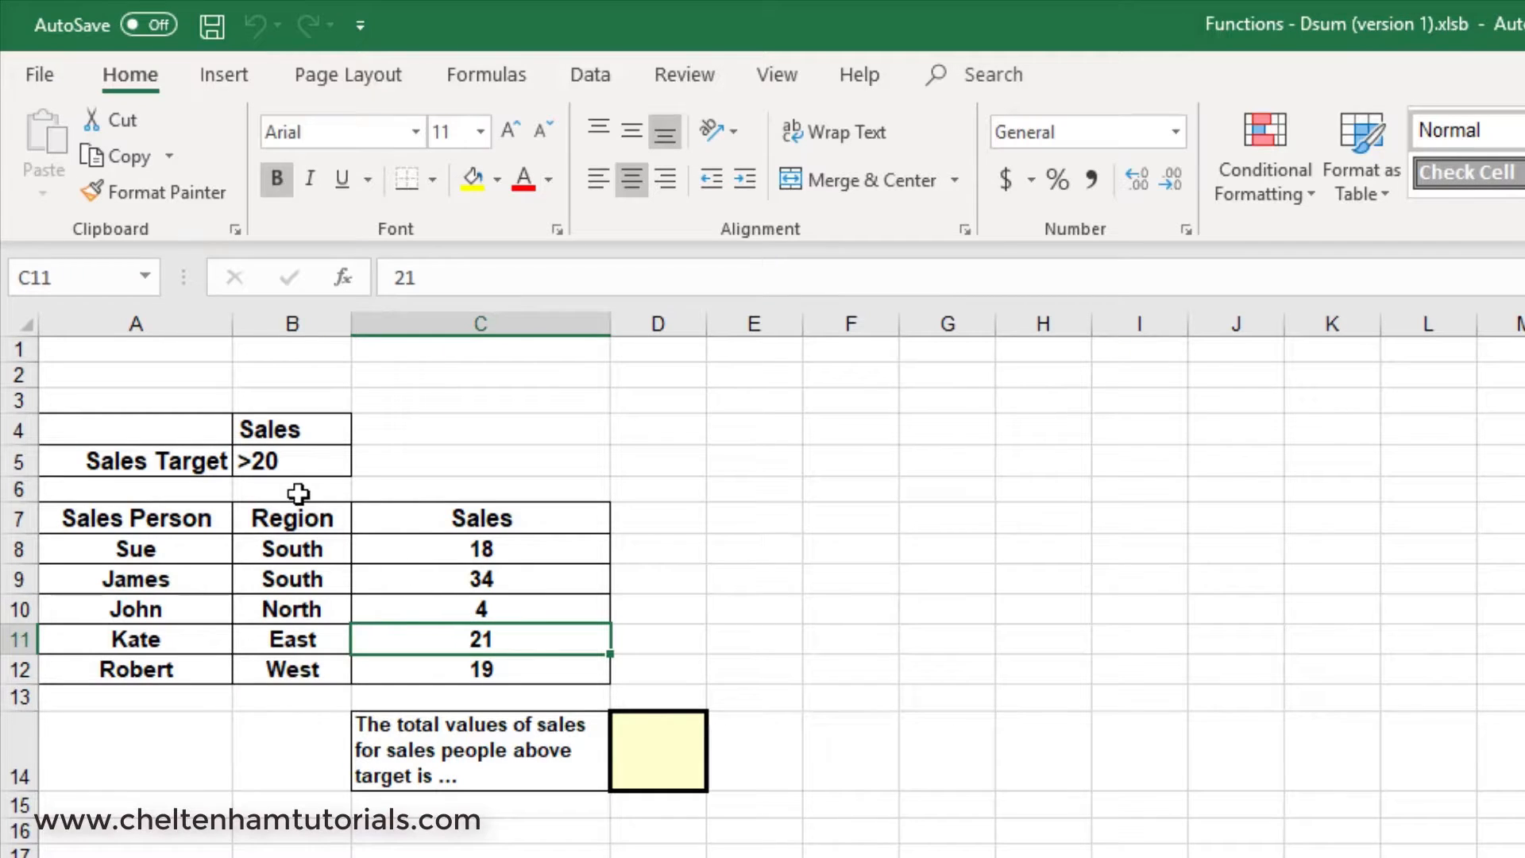
Insert the DSUM function into cell D14, beside the label for total sales above target.
left_click(664, 763)
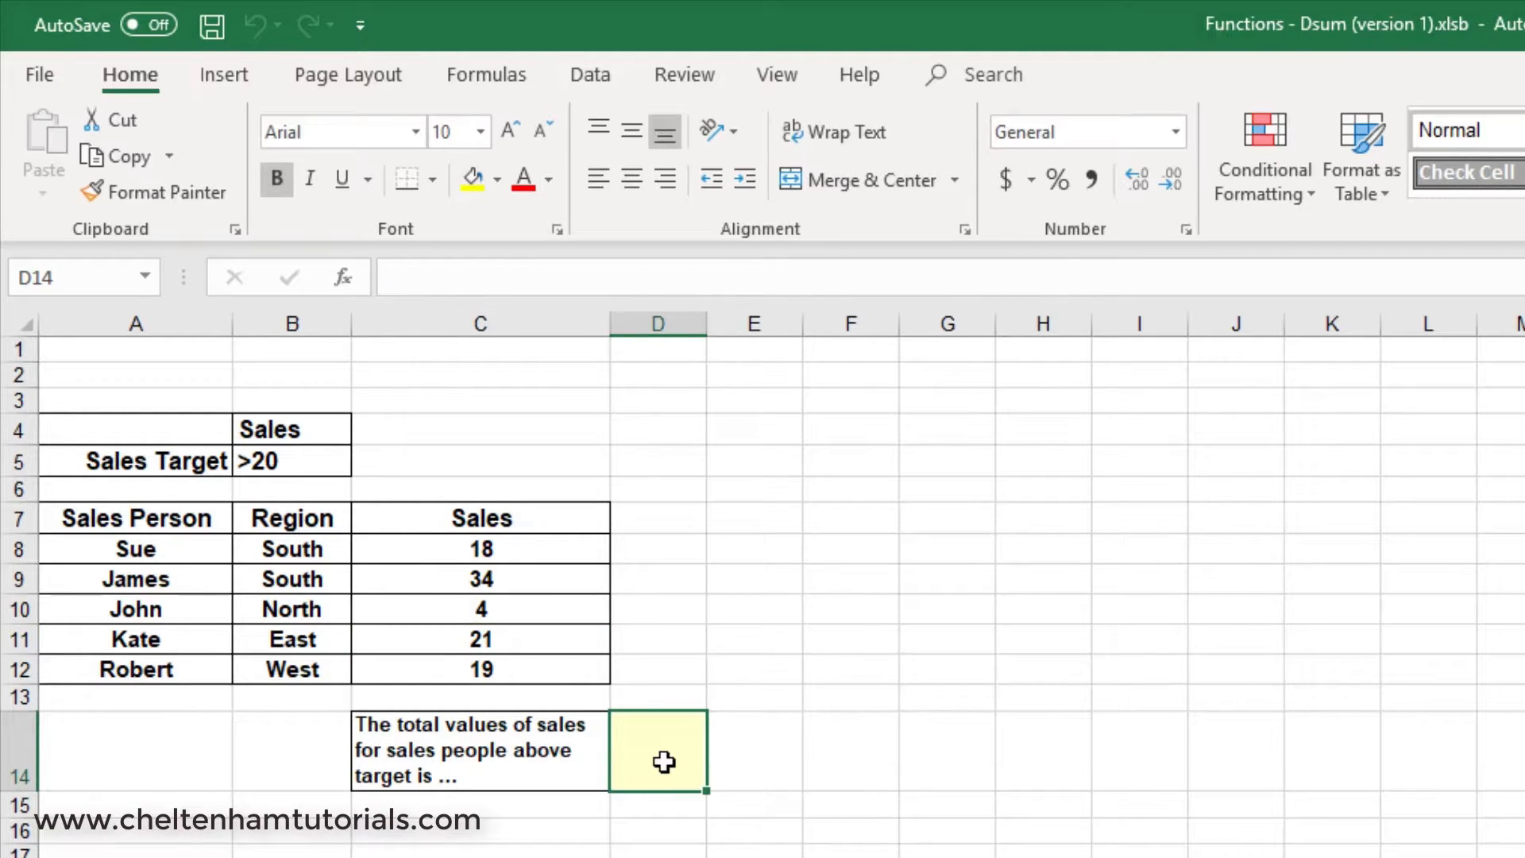
left_click(476, 76)
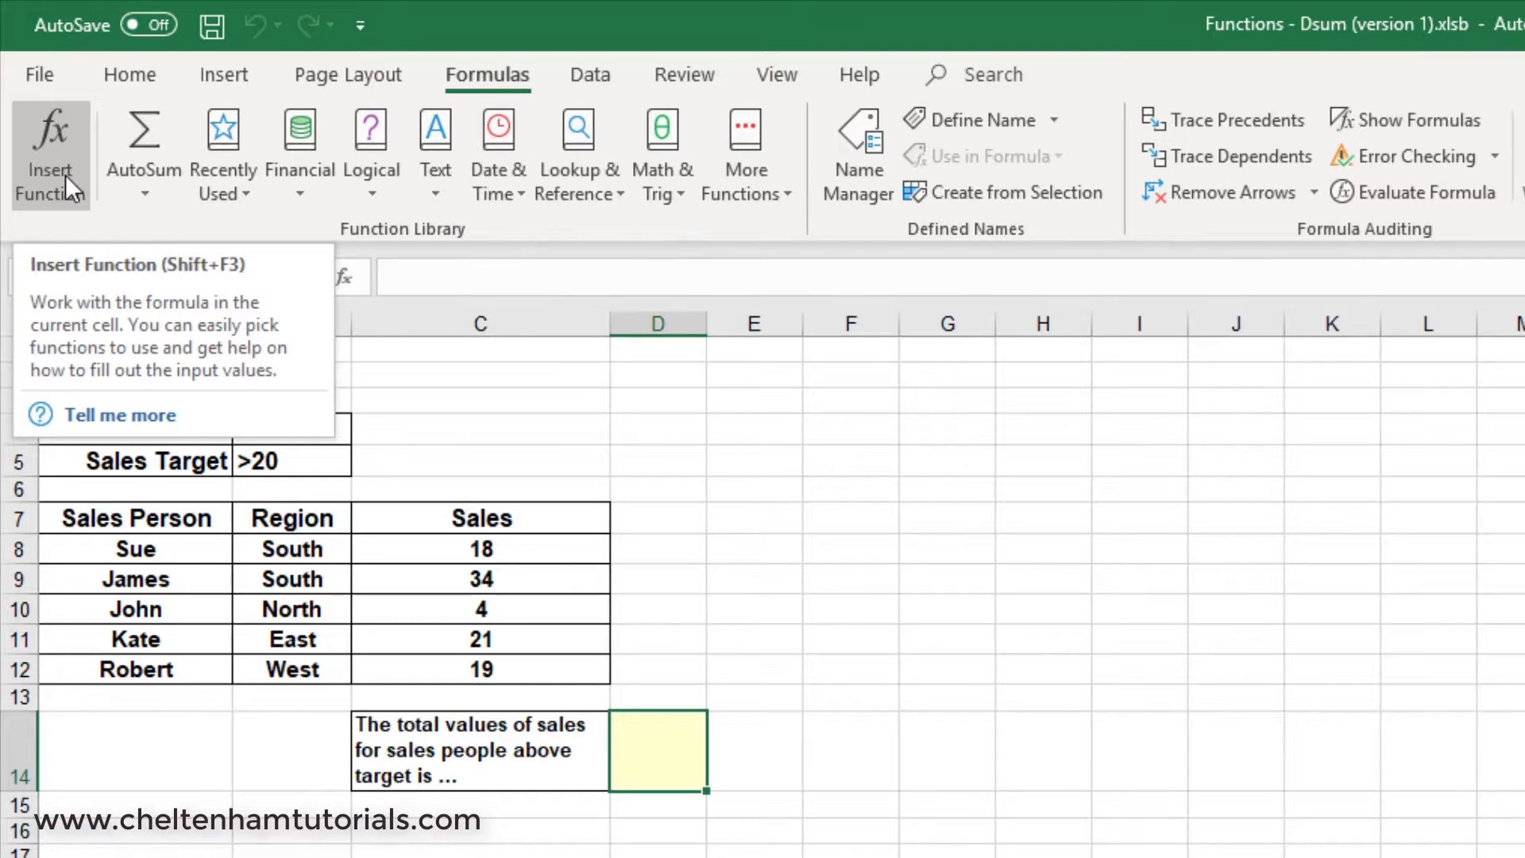
left_click(66, 175)
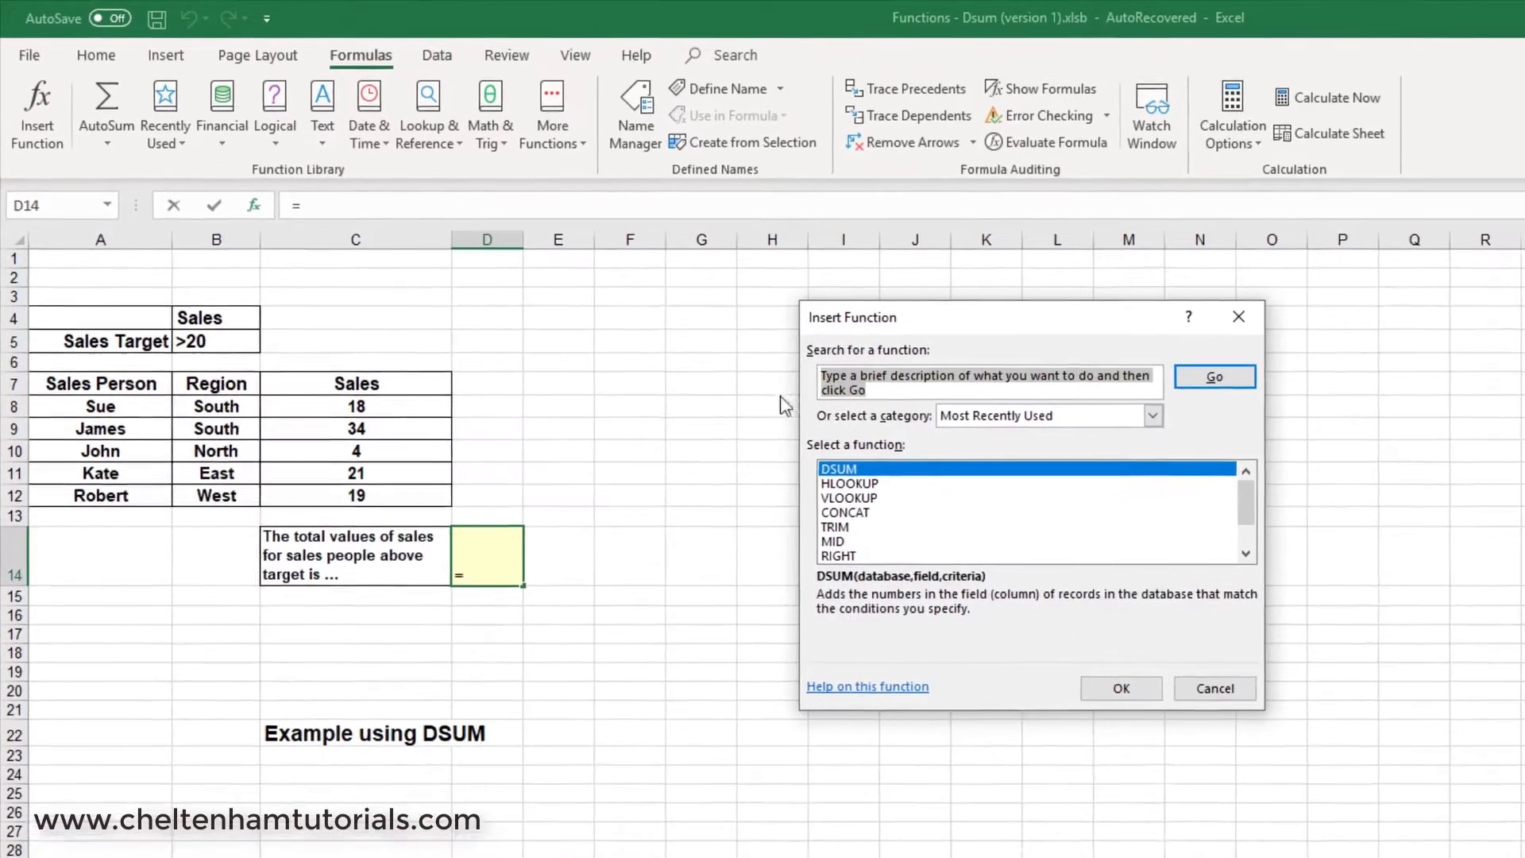
left_click(850, 467)
left_click(1119, 687)
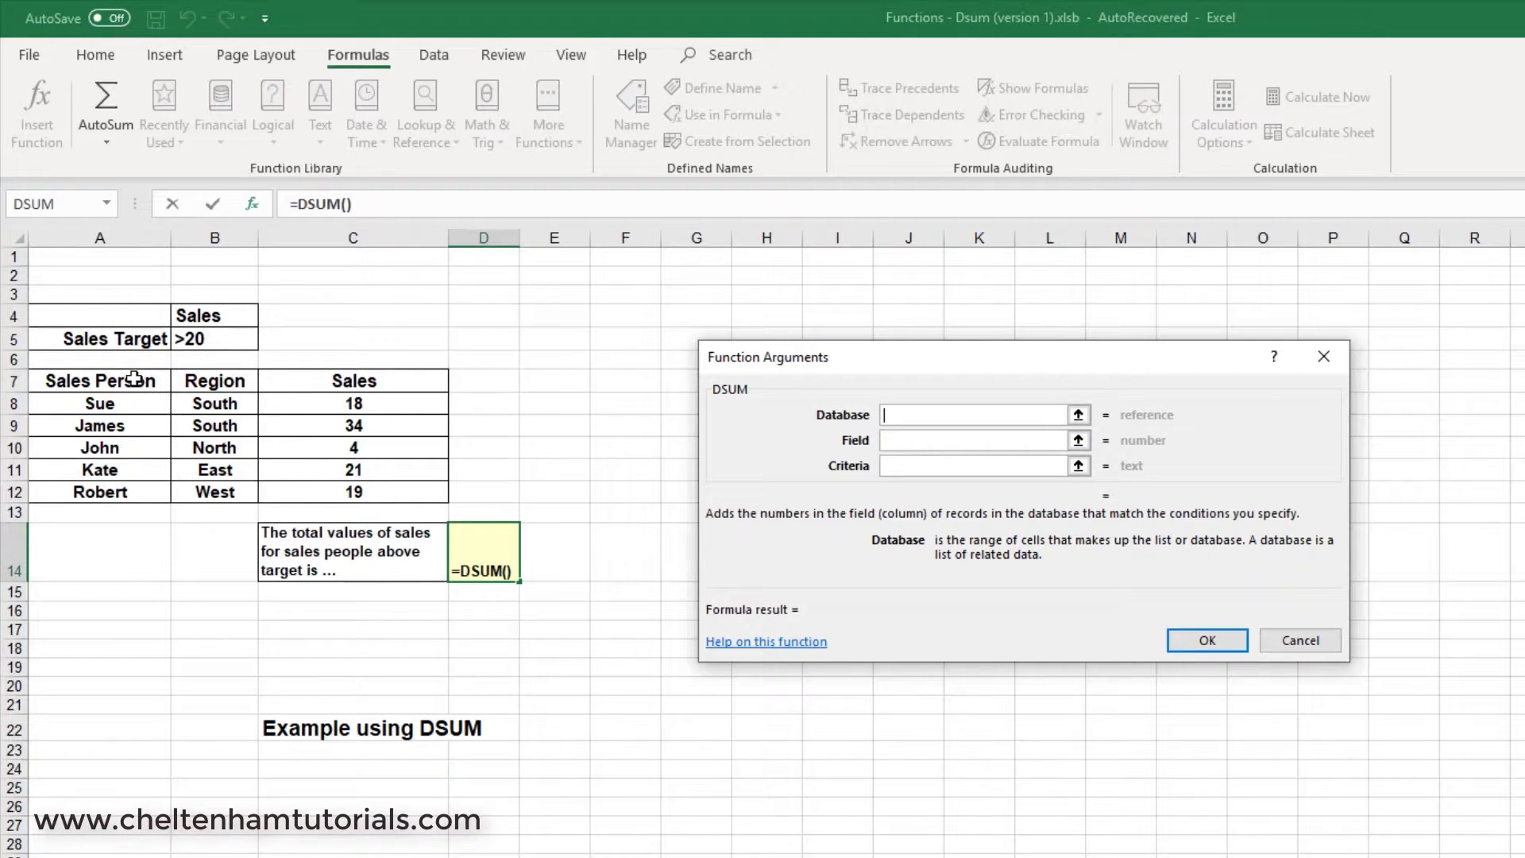
Complete the DSUM arguments with database A7:C12, field "Sales" and criteria B4:B5.
left_click_drag(131, 379, 413, 488)
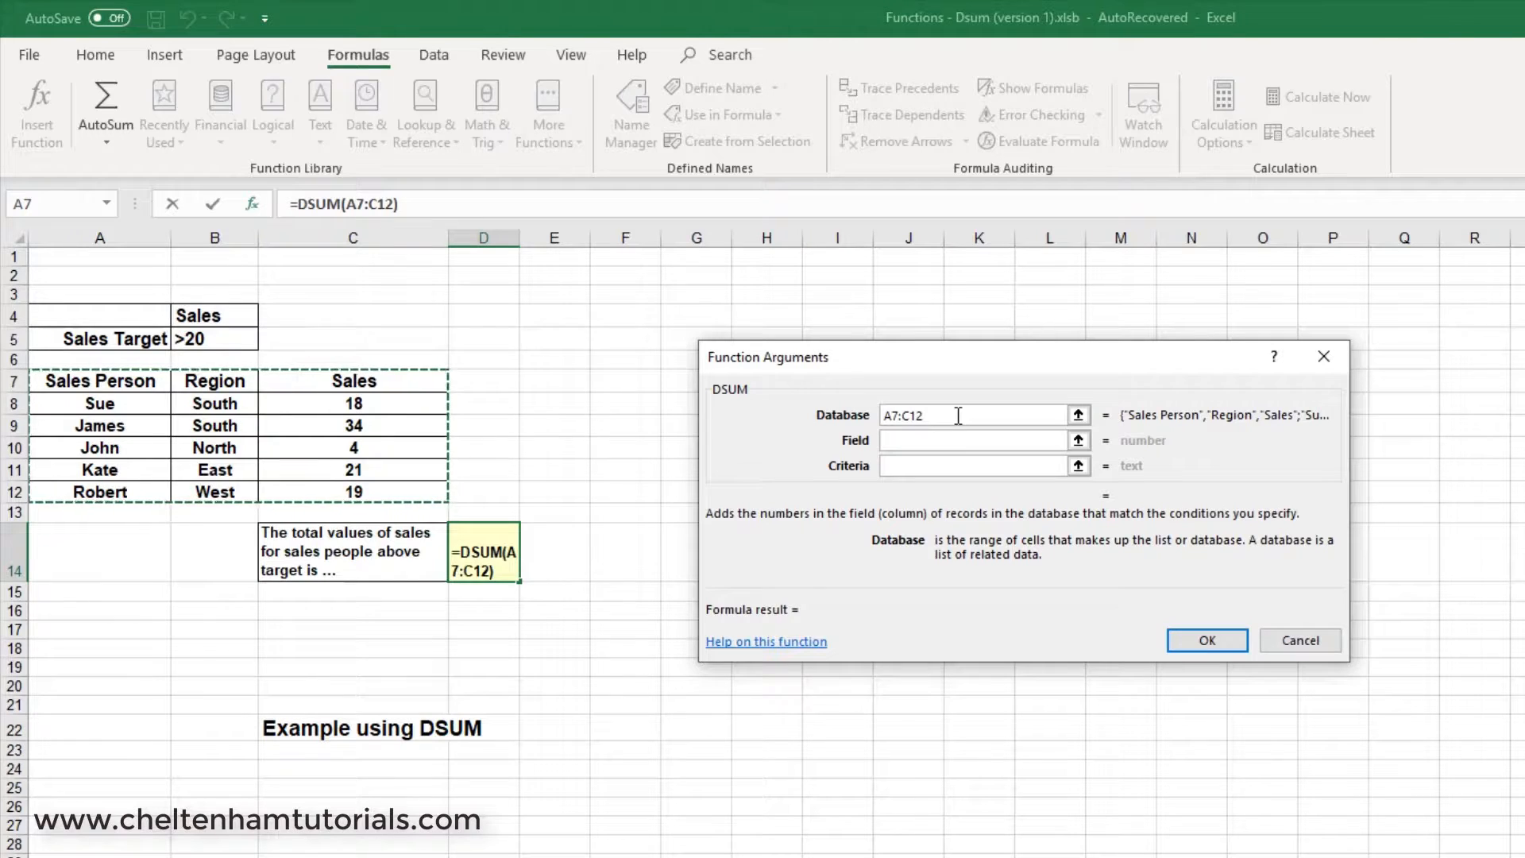
left_click(921, 440)
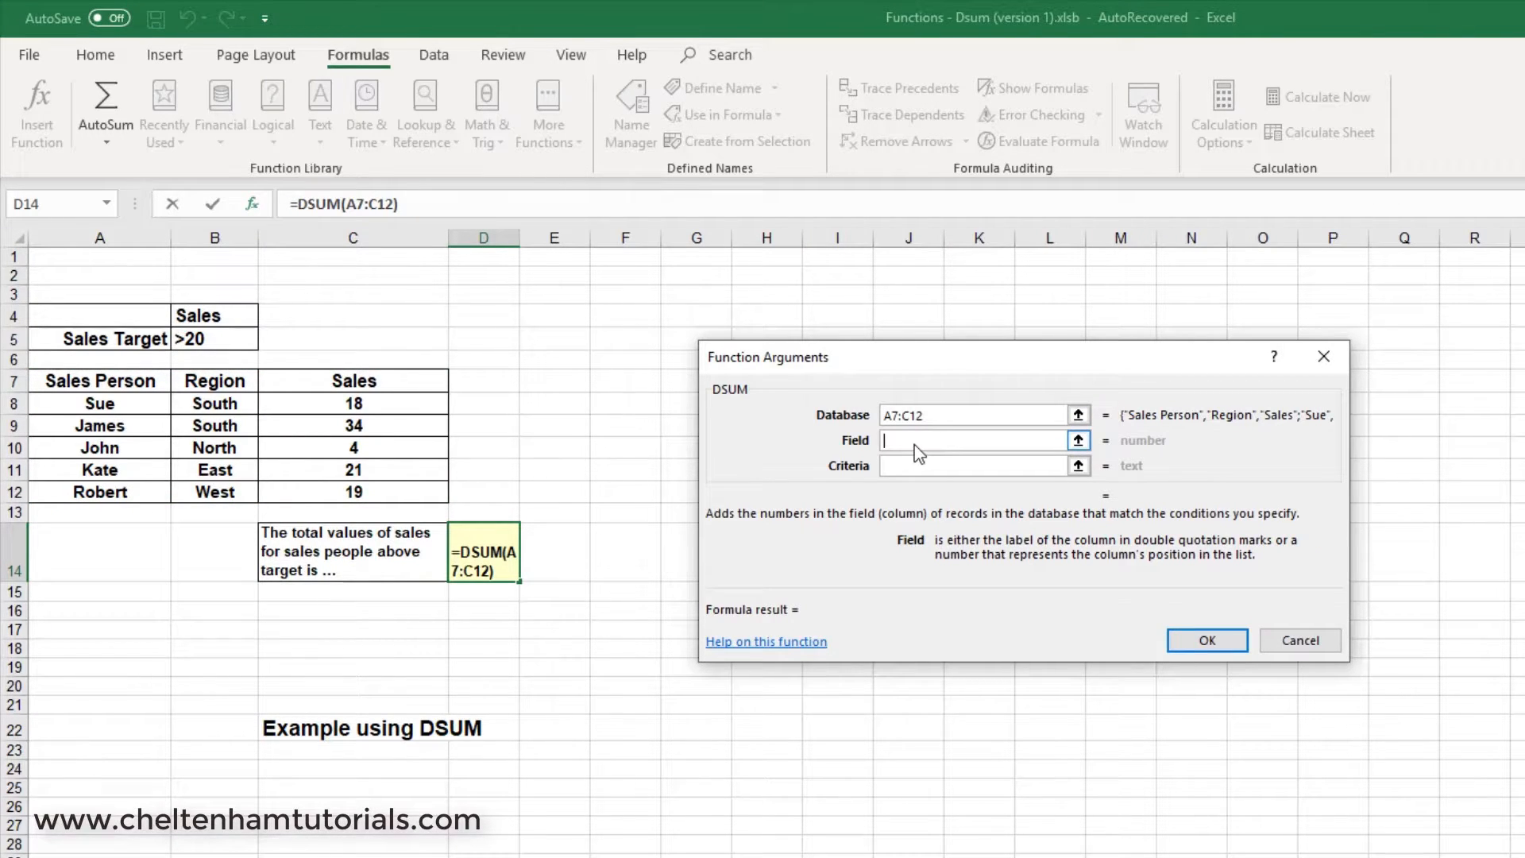
type("Sales")
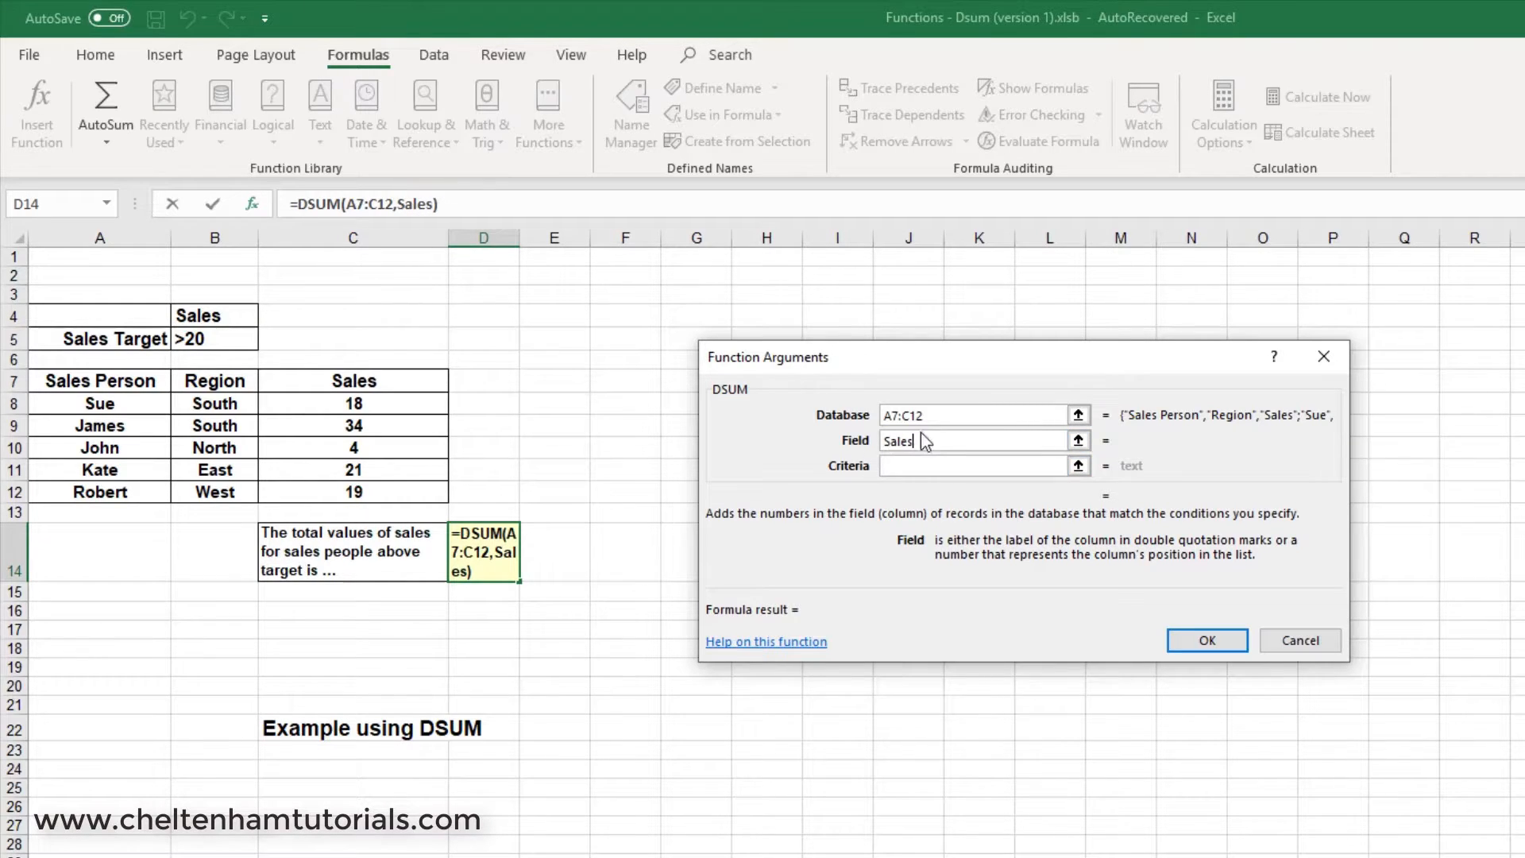
left_click(907, 460)
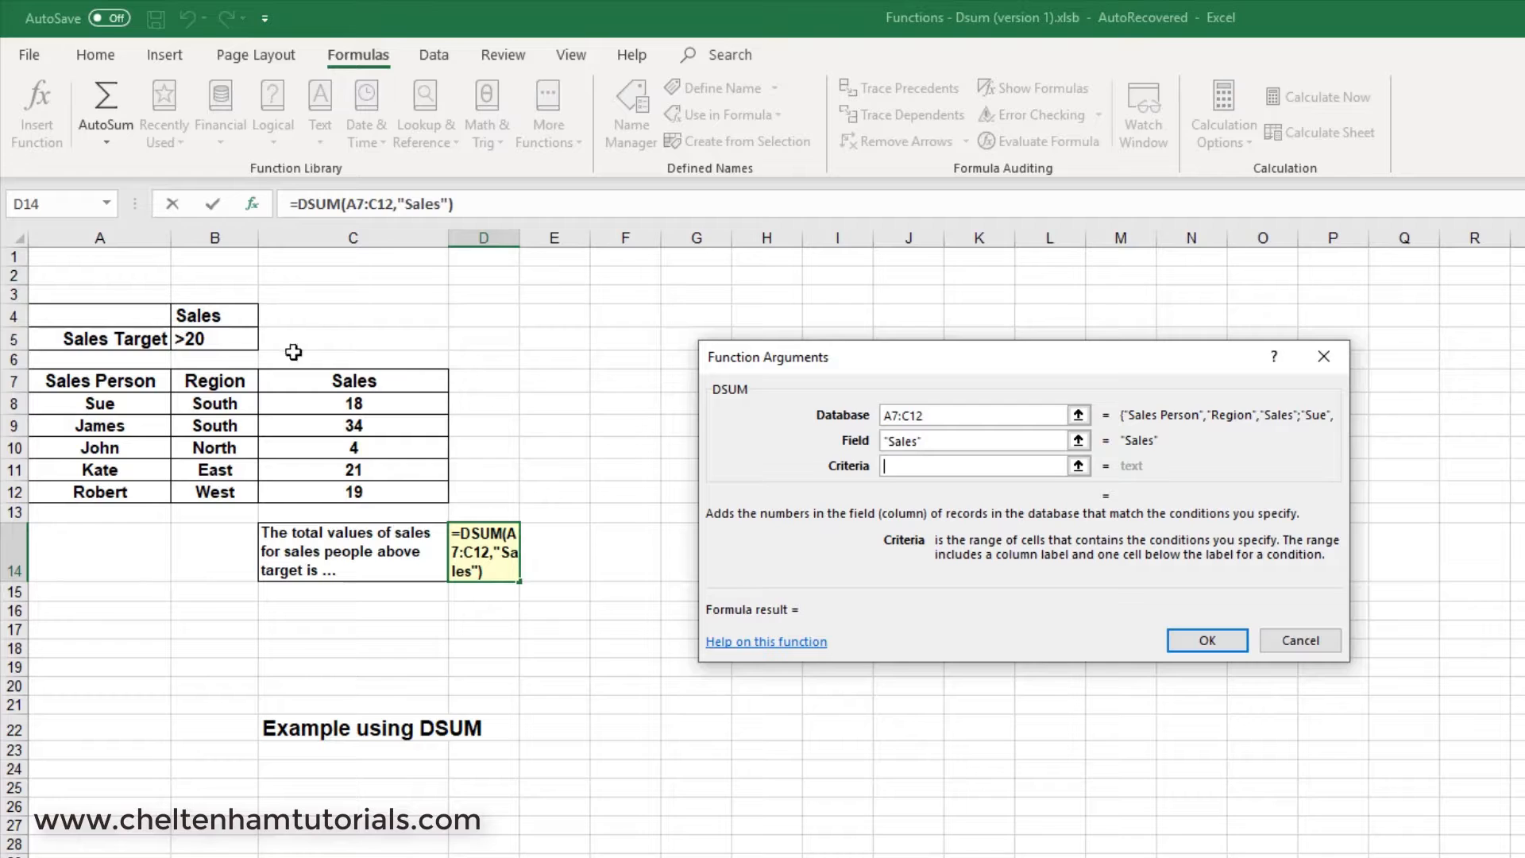
left_click_drag(204, 318, 204, 338)
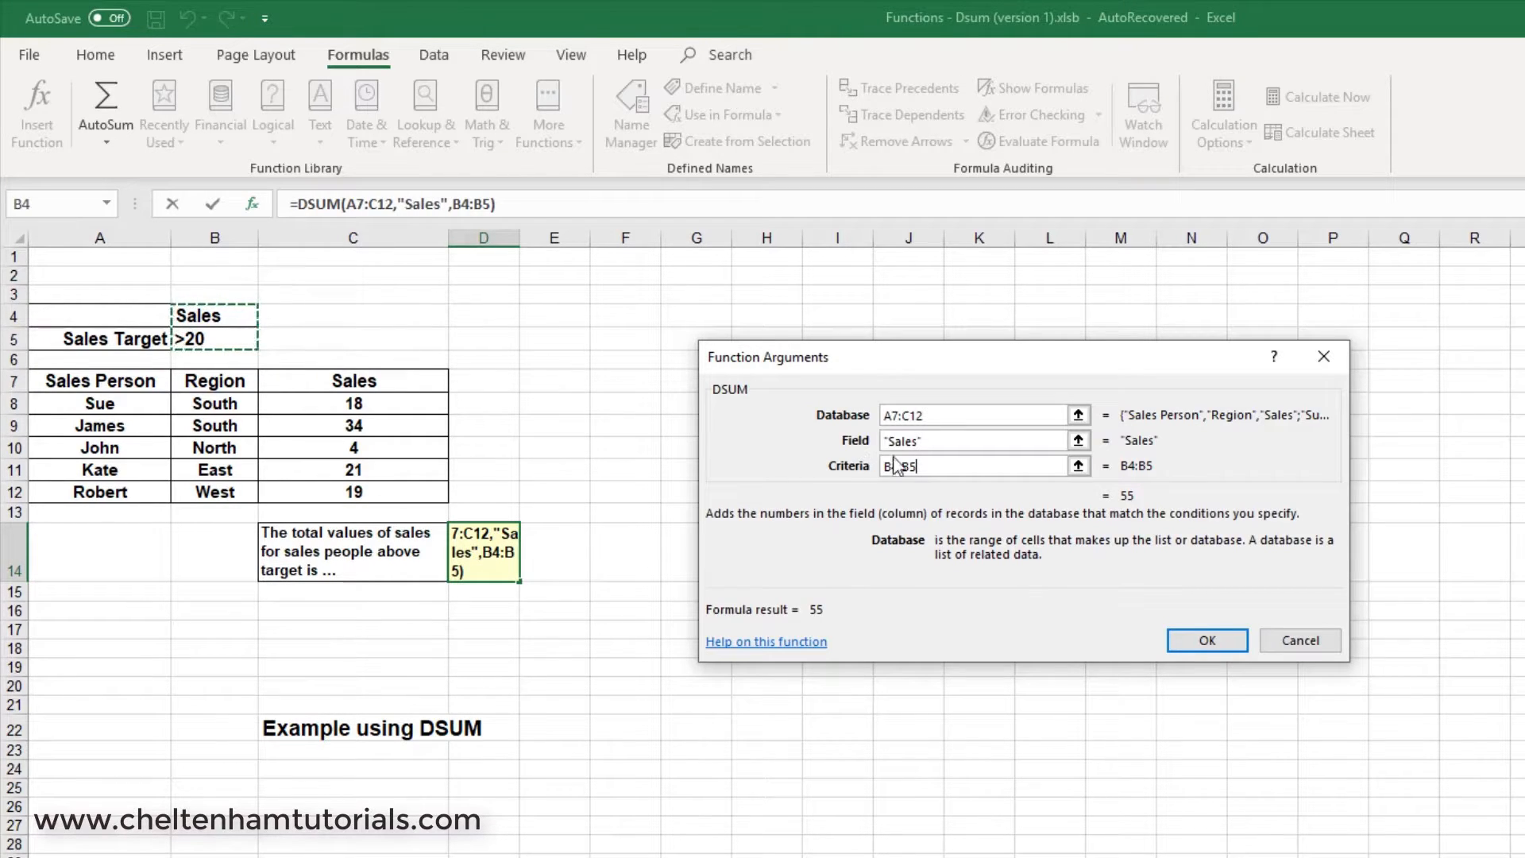
left_click(1228, 653)
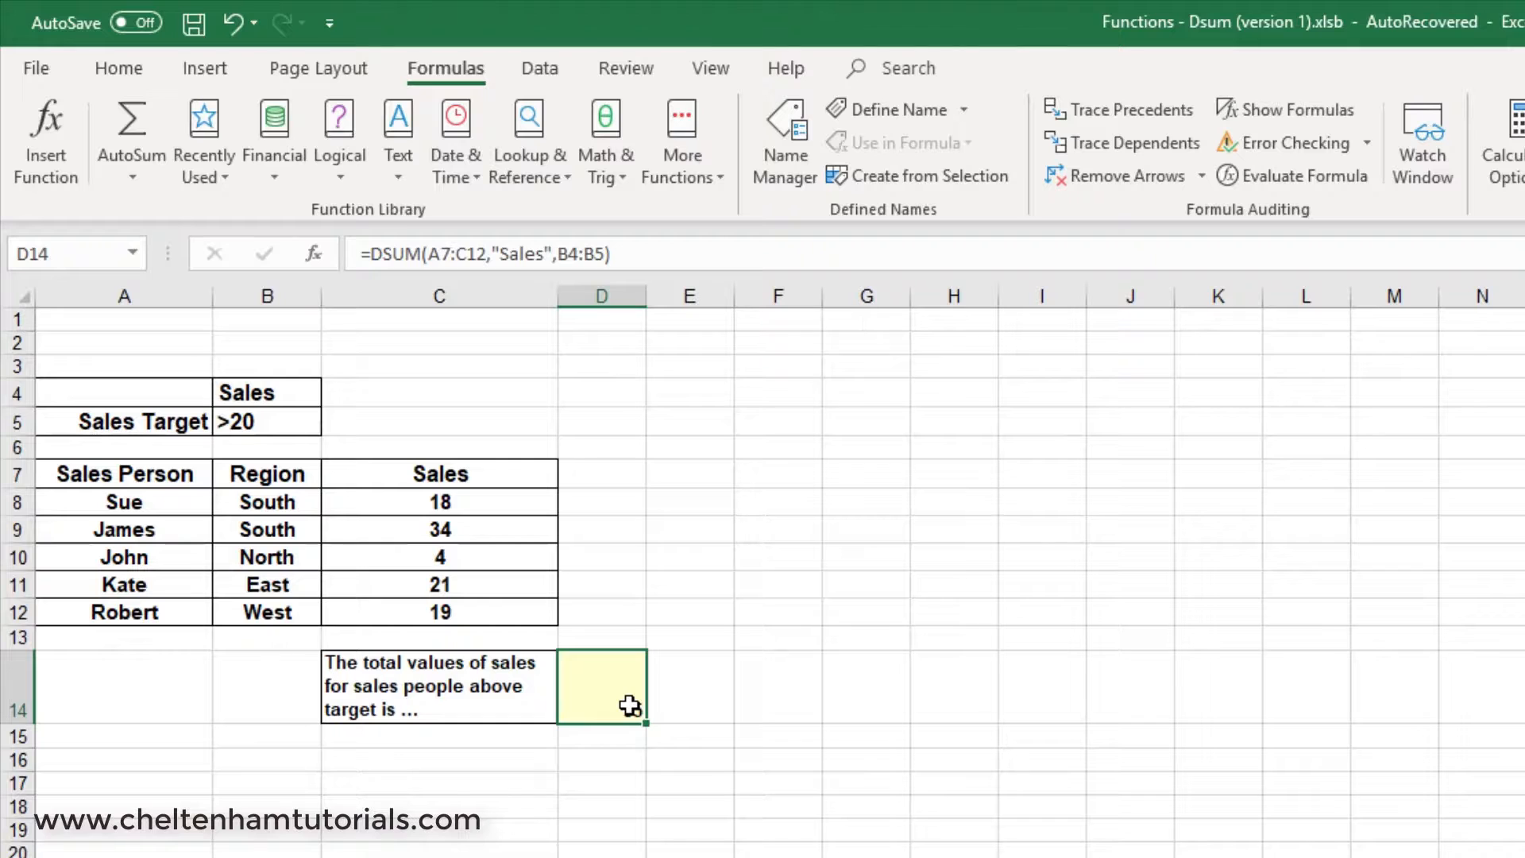
Change the sales target criterion in B5 to >25 and check the DSUM total against the matching sales figure.
left_click(270, 423)
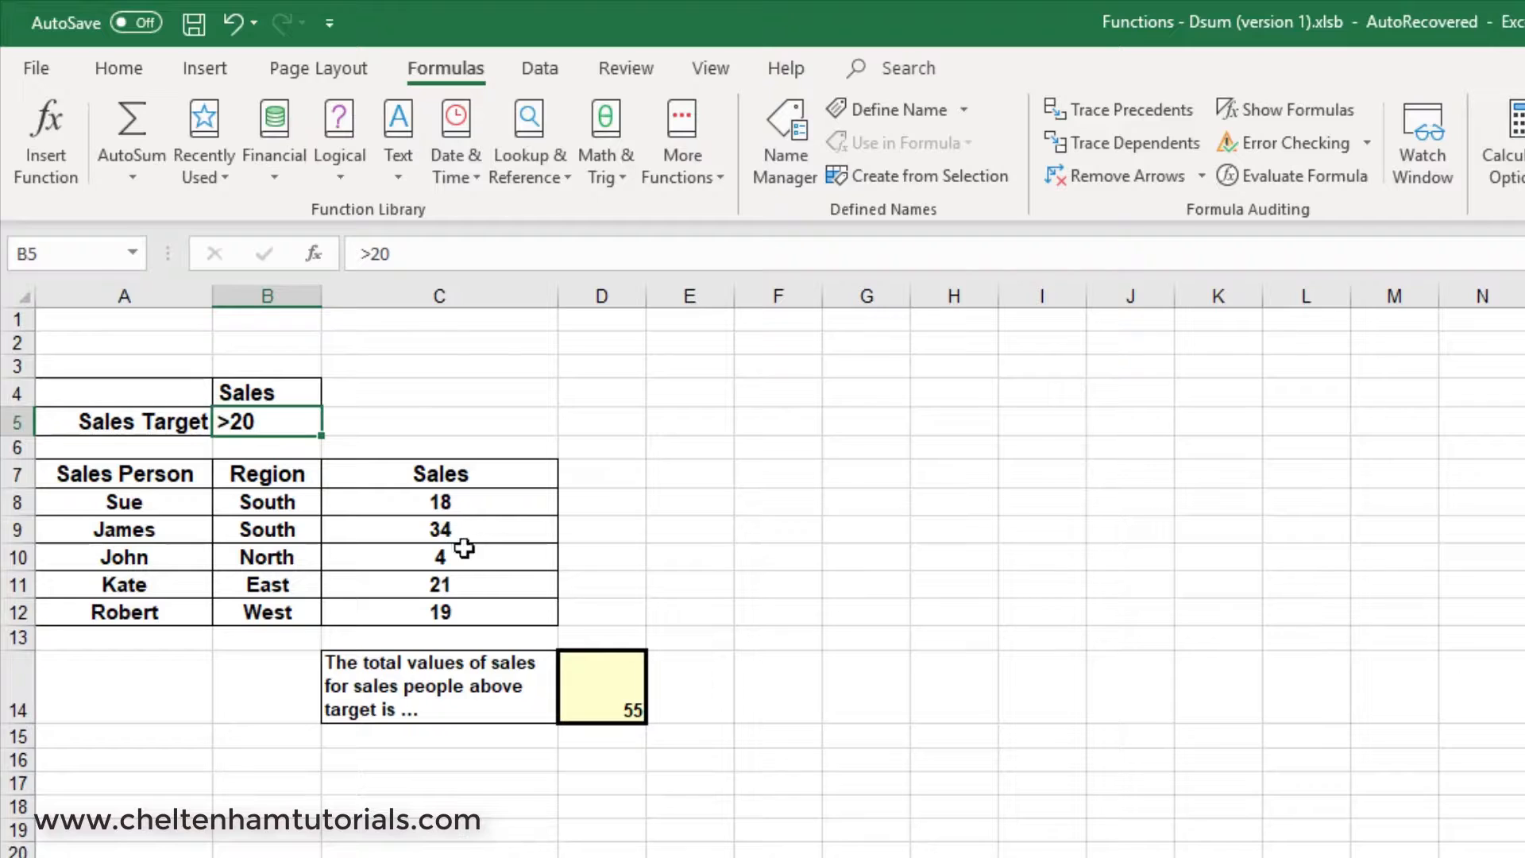
double_click(263, 421)
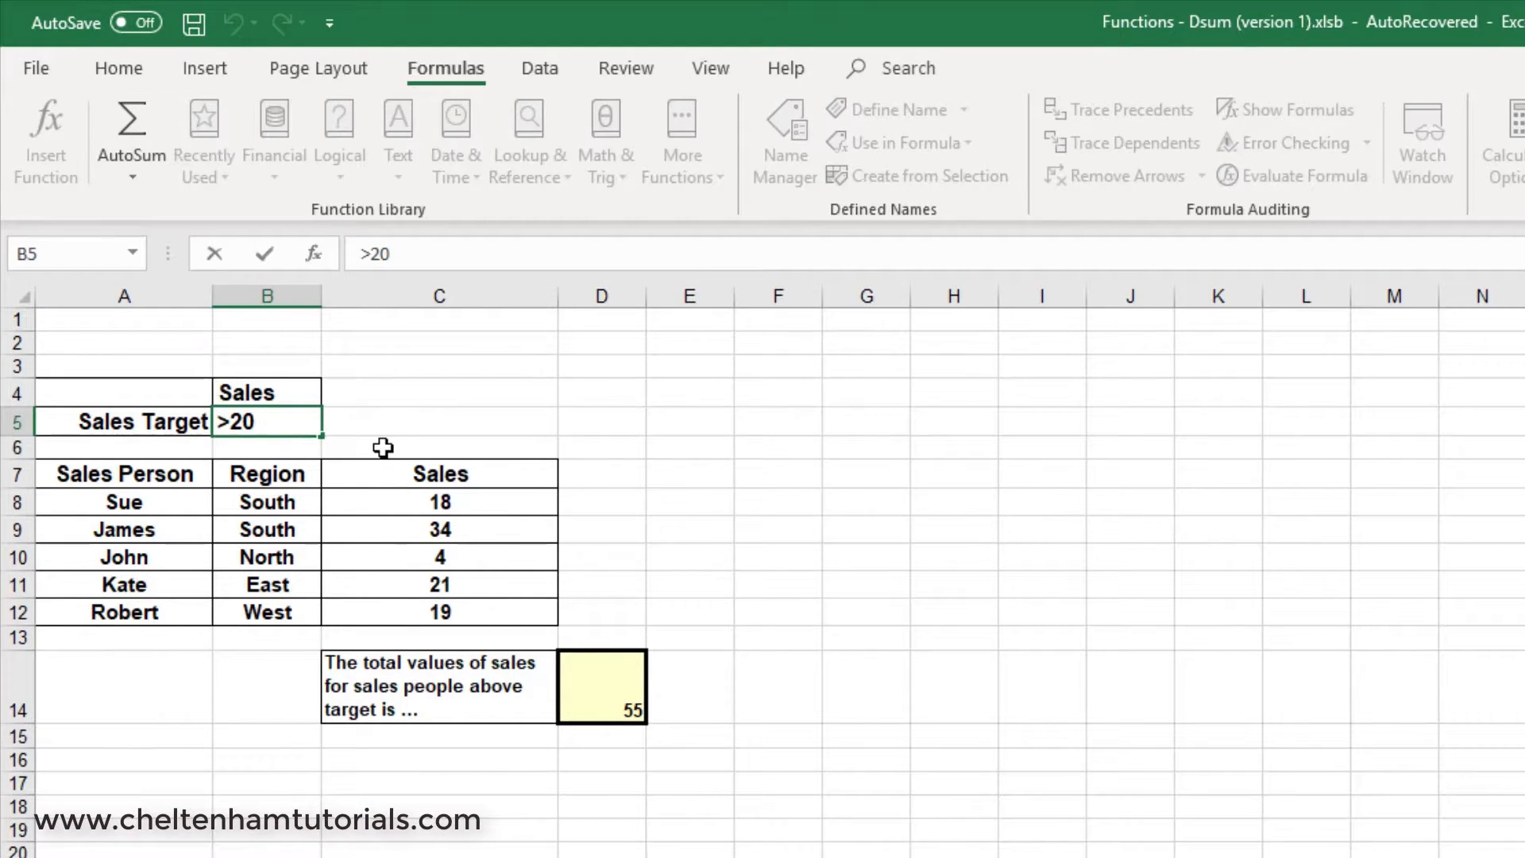
key("BackSpace")
type("5")
key("Return")
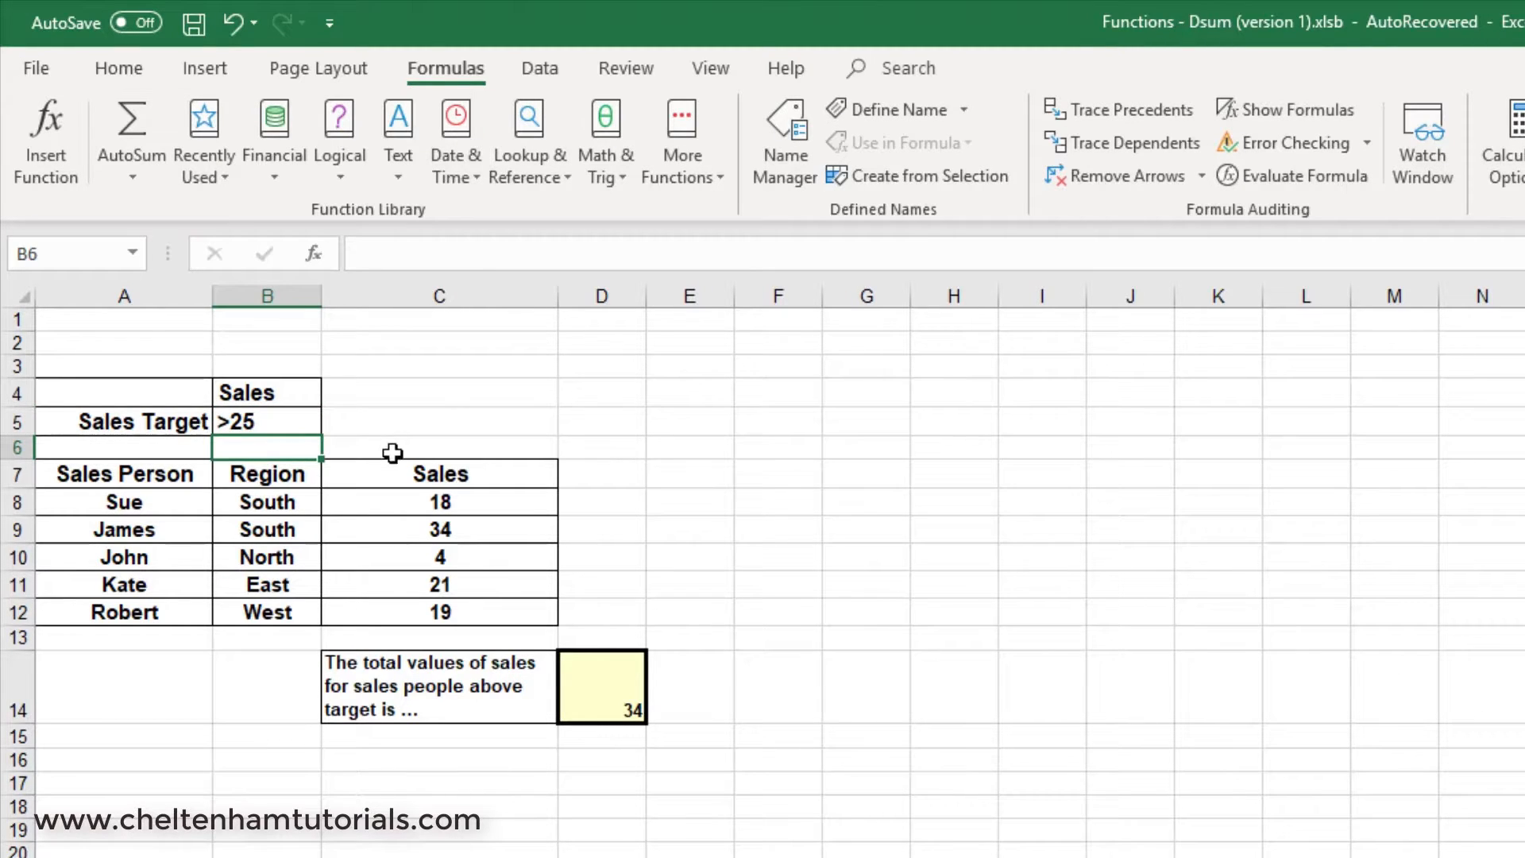
left_click(481, 532)
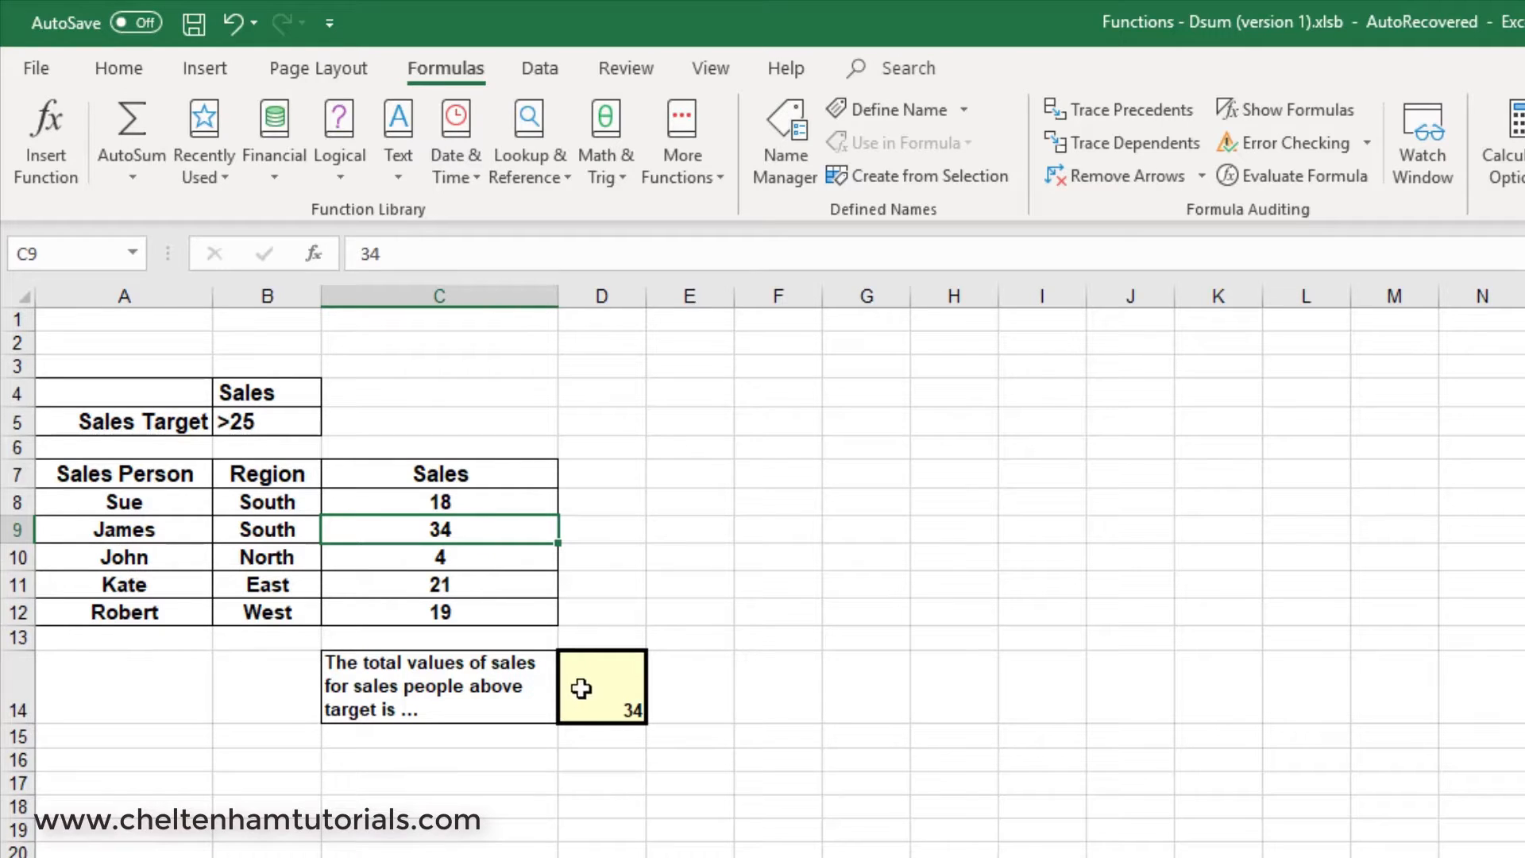
left_click(615, 703)
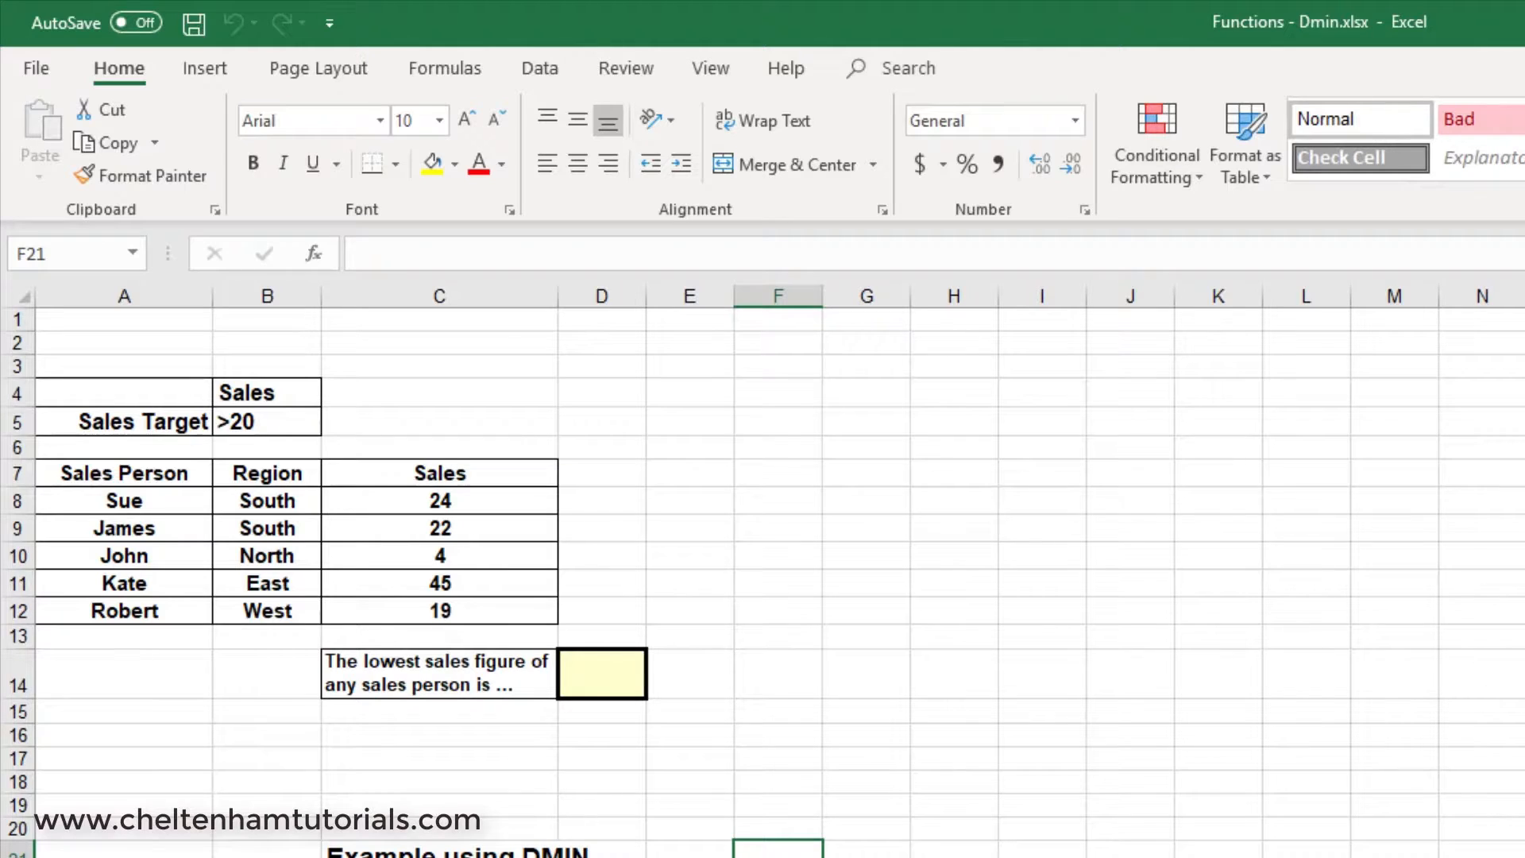
In the Functions - Dmin workbook, search for the DMIN function and insert it into cell D14.
left_click(580, 666)
left_click(475, 76)
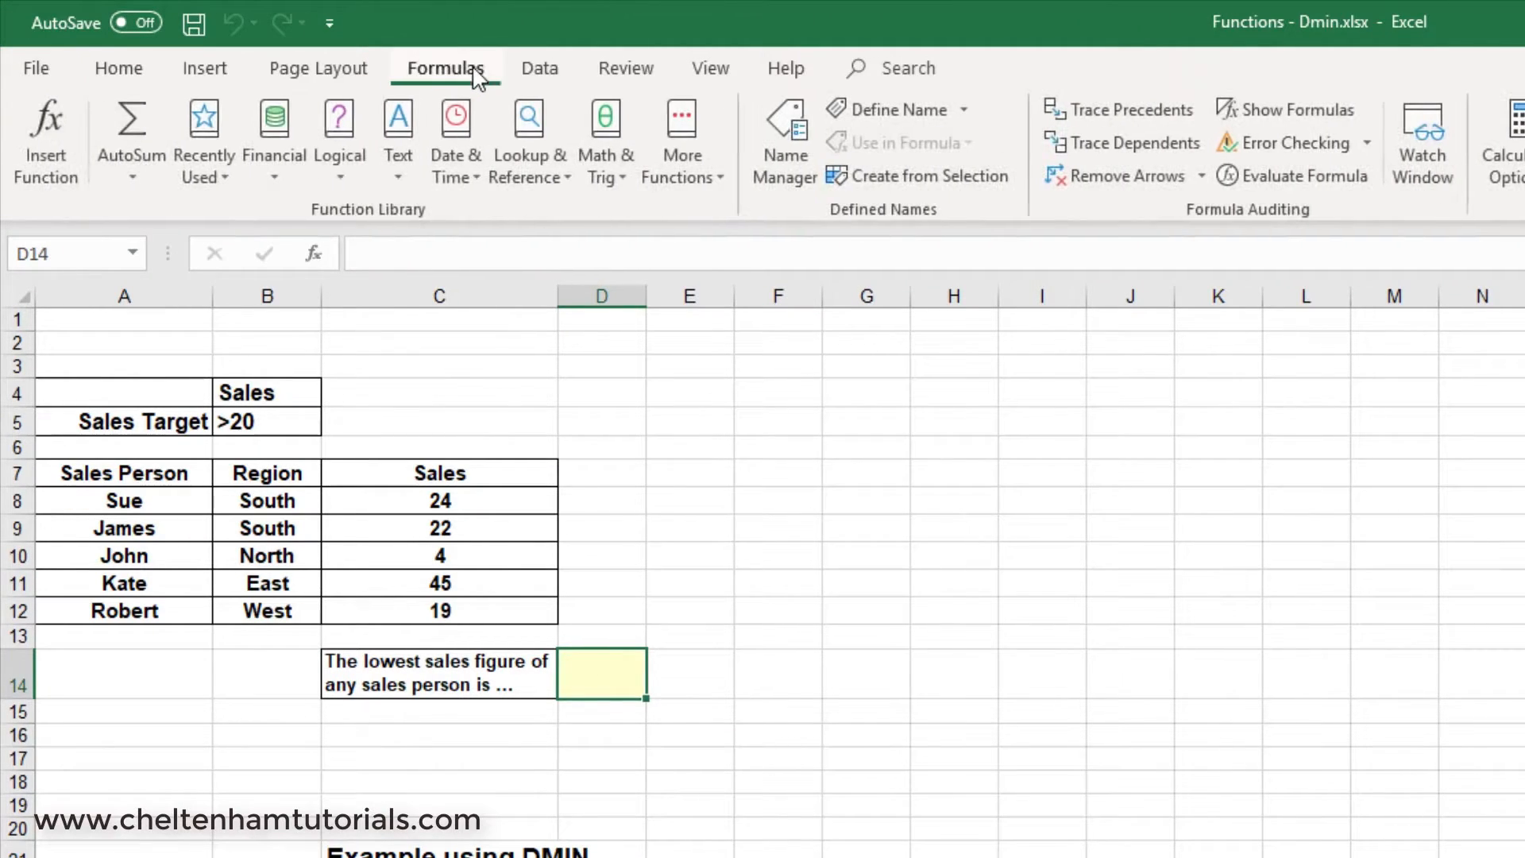
left_click(54, 140)
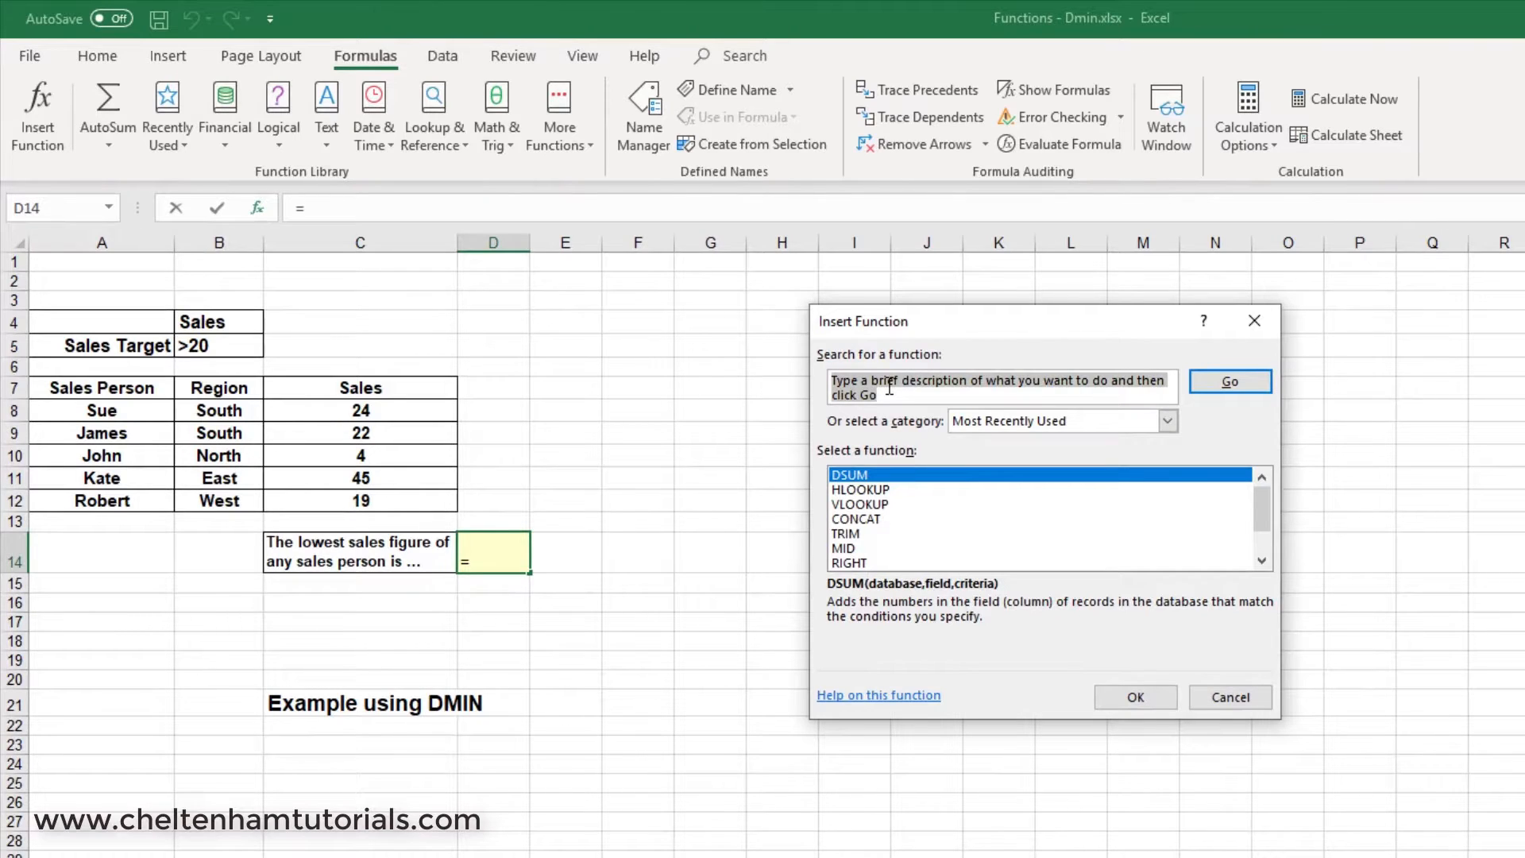
type("DMIN")
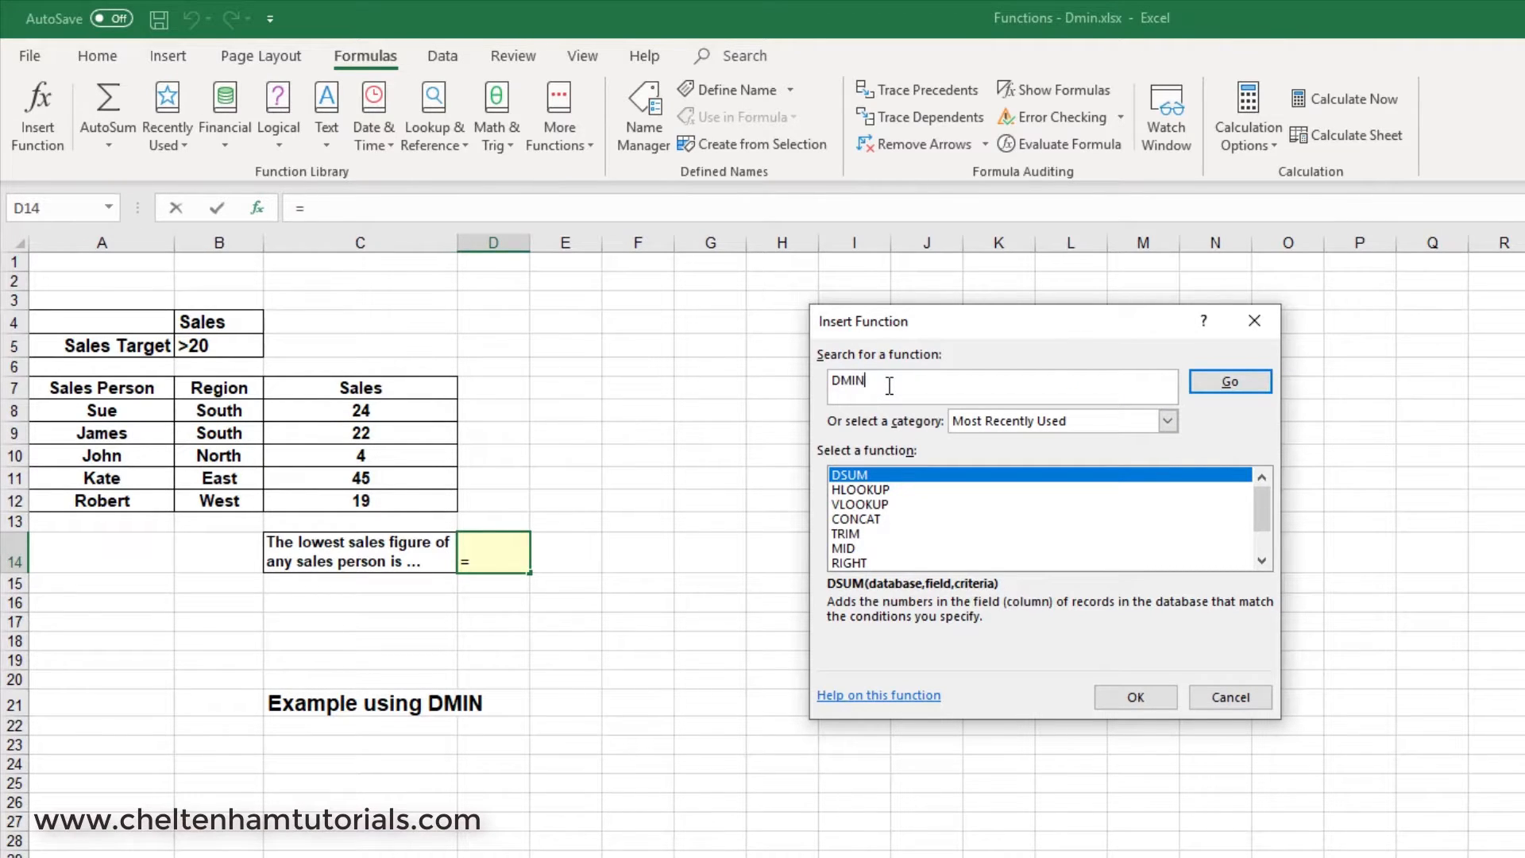
left_click(1239, 383)
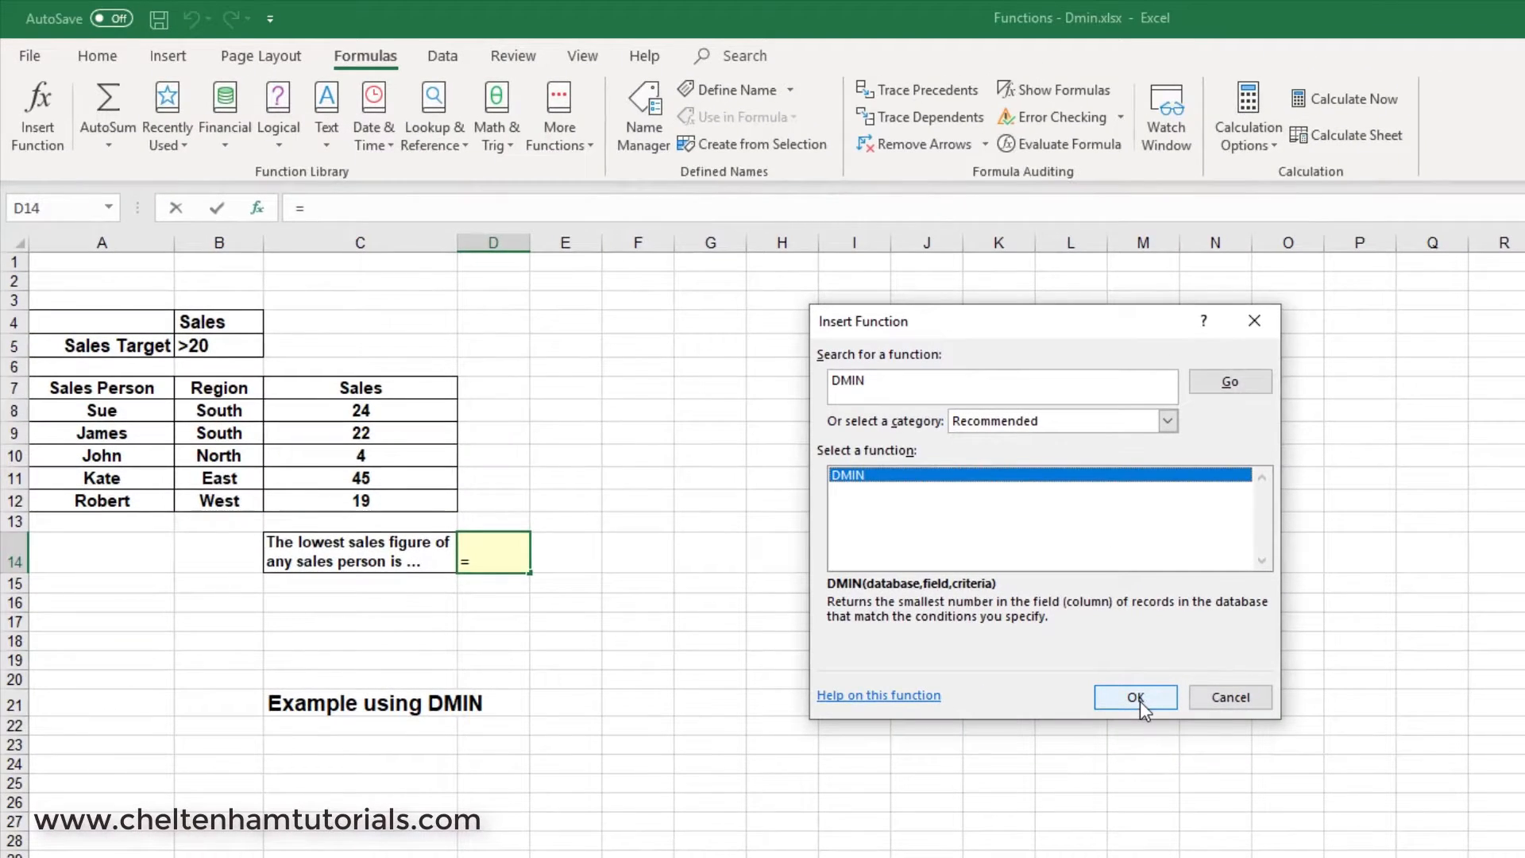
left_click(1137, 698)
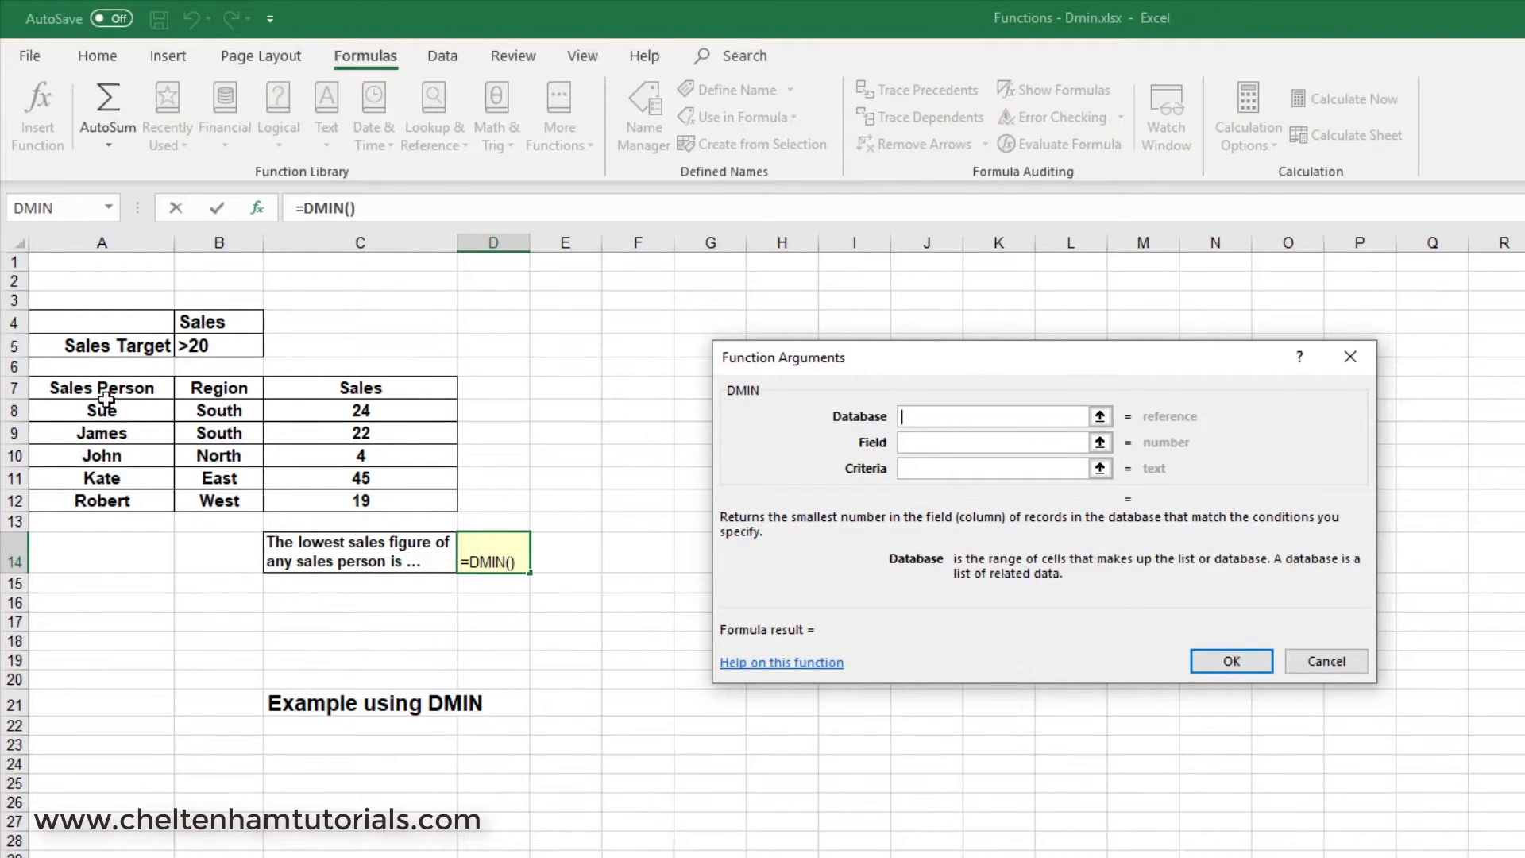
Complete the DMIN arguments with database A7:C12, field C7 and criteria C8:C12.
left_click_drag(107, 389, 330, 498)
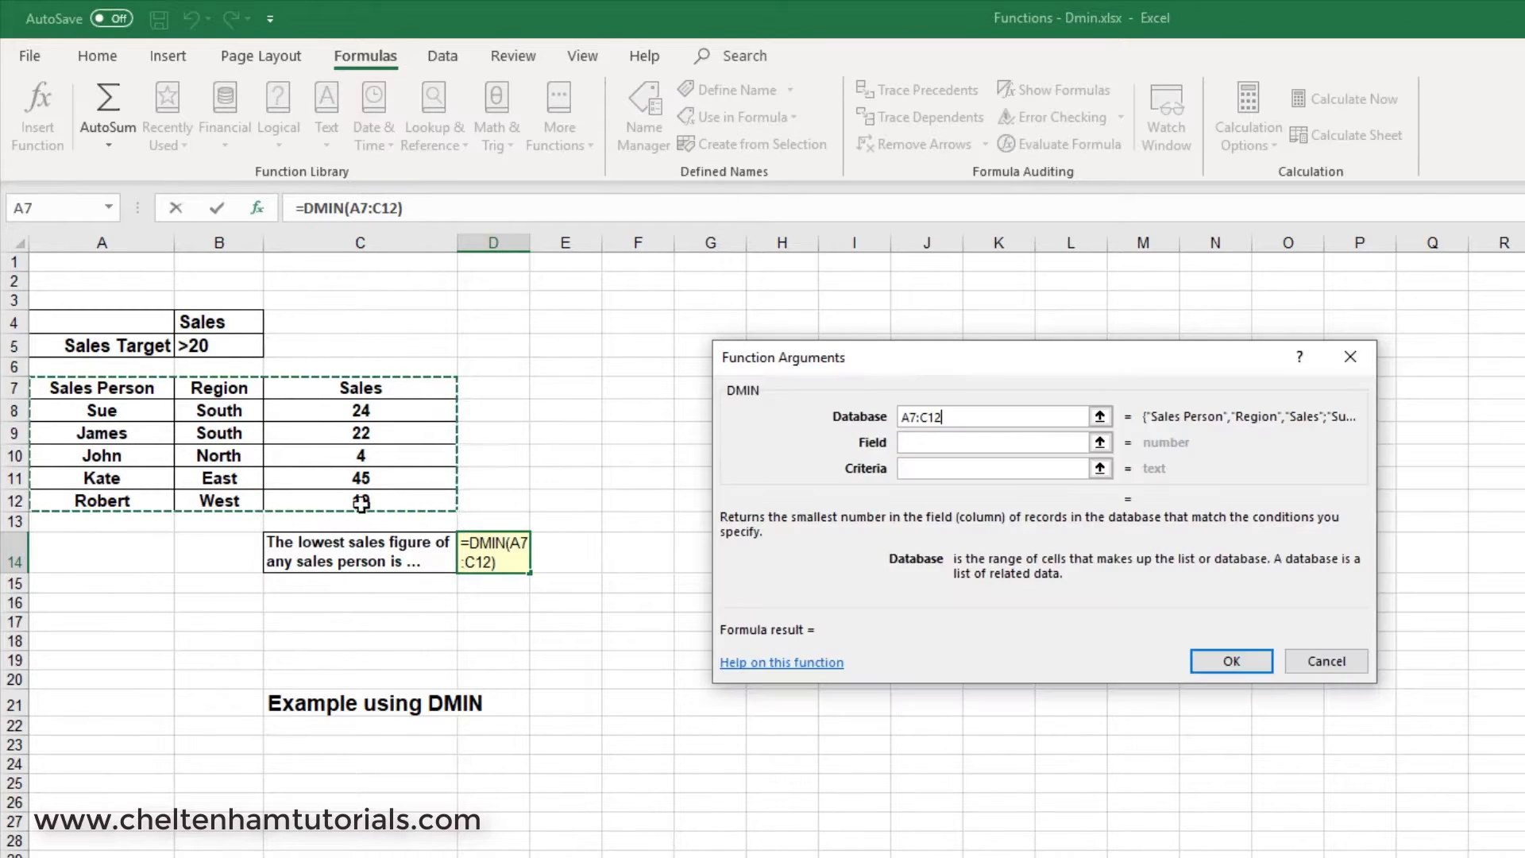
left_click(922, 442)
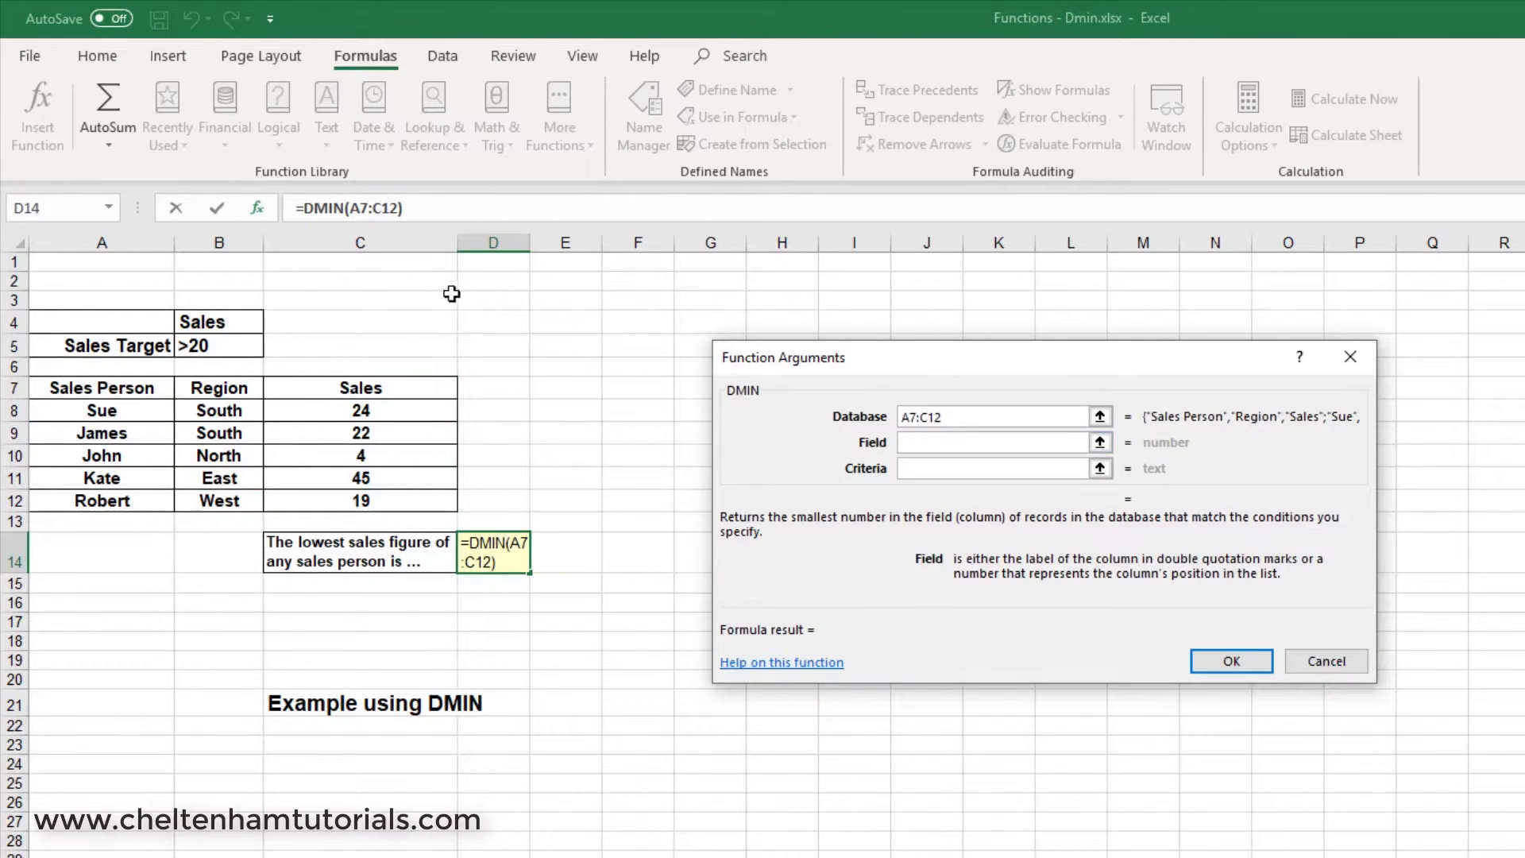
left_click(381, 393)
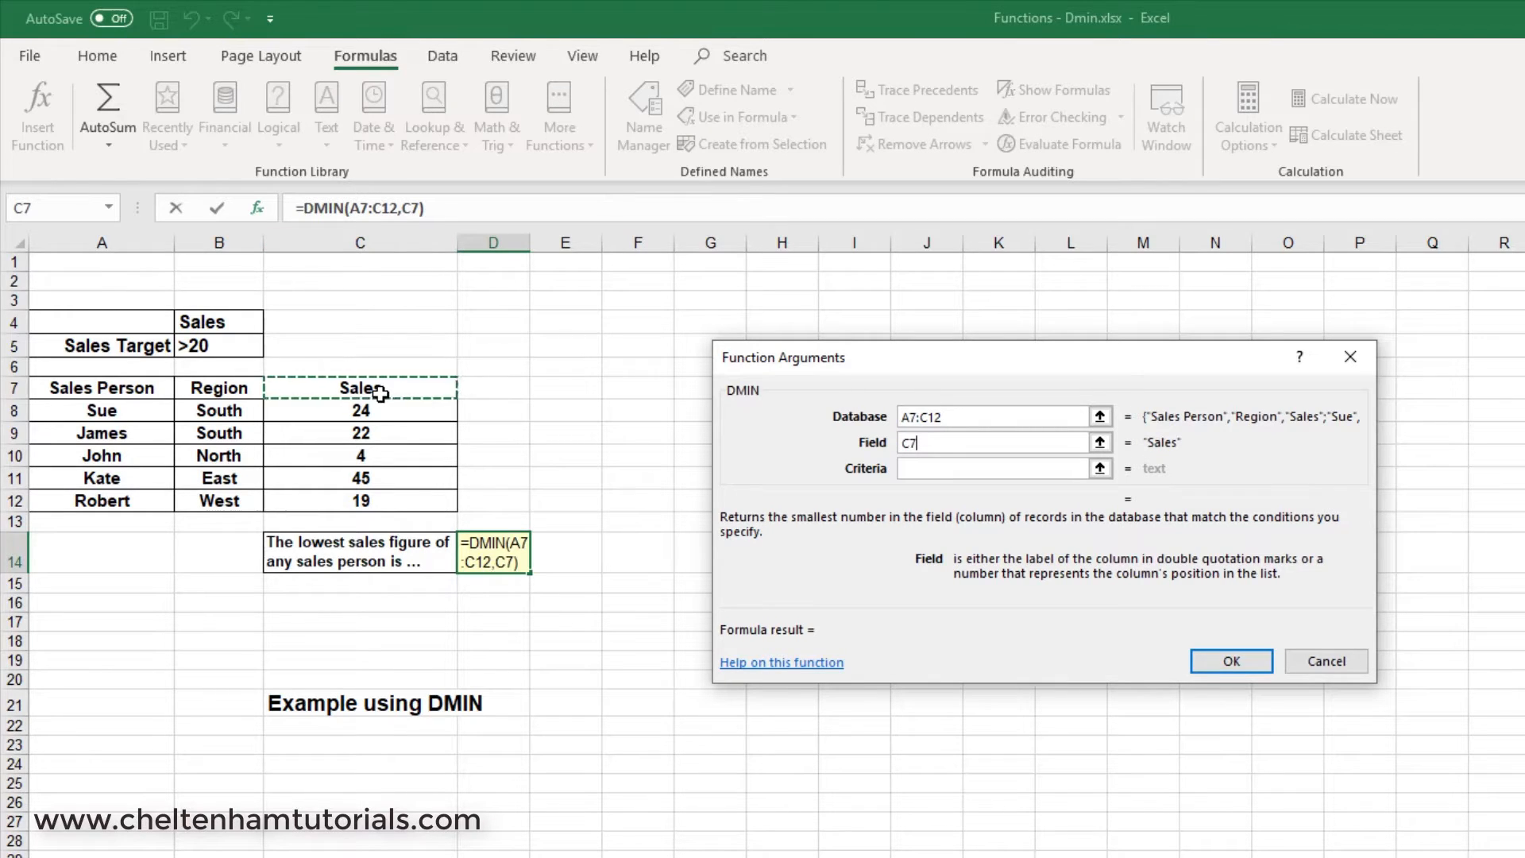
left_click(928, 442)
left_click(931, 472)
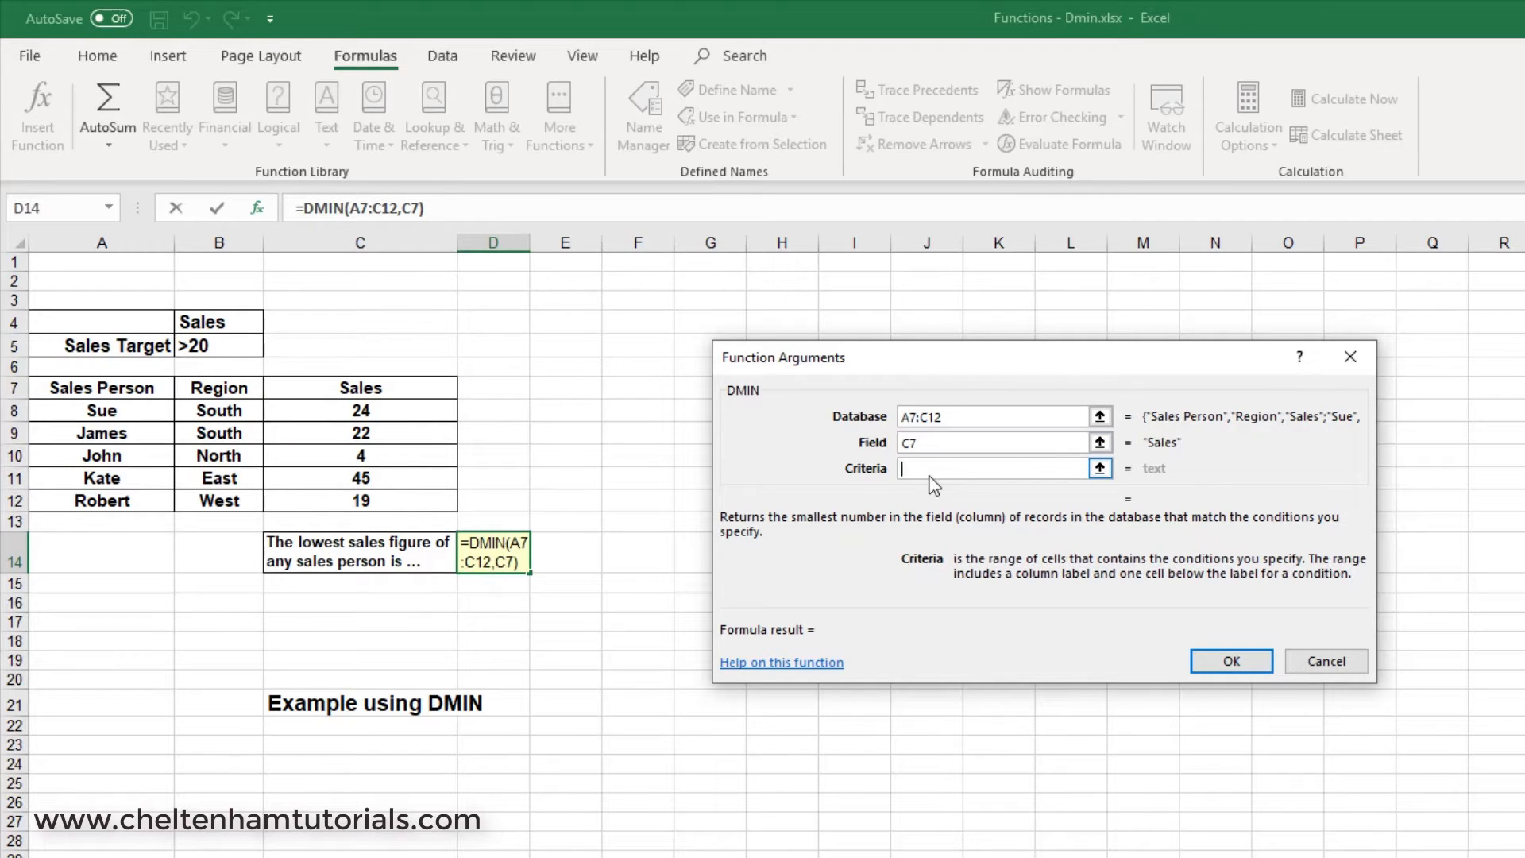
left_click_drag(361, 410, 371, 498)
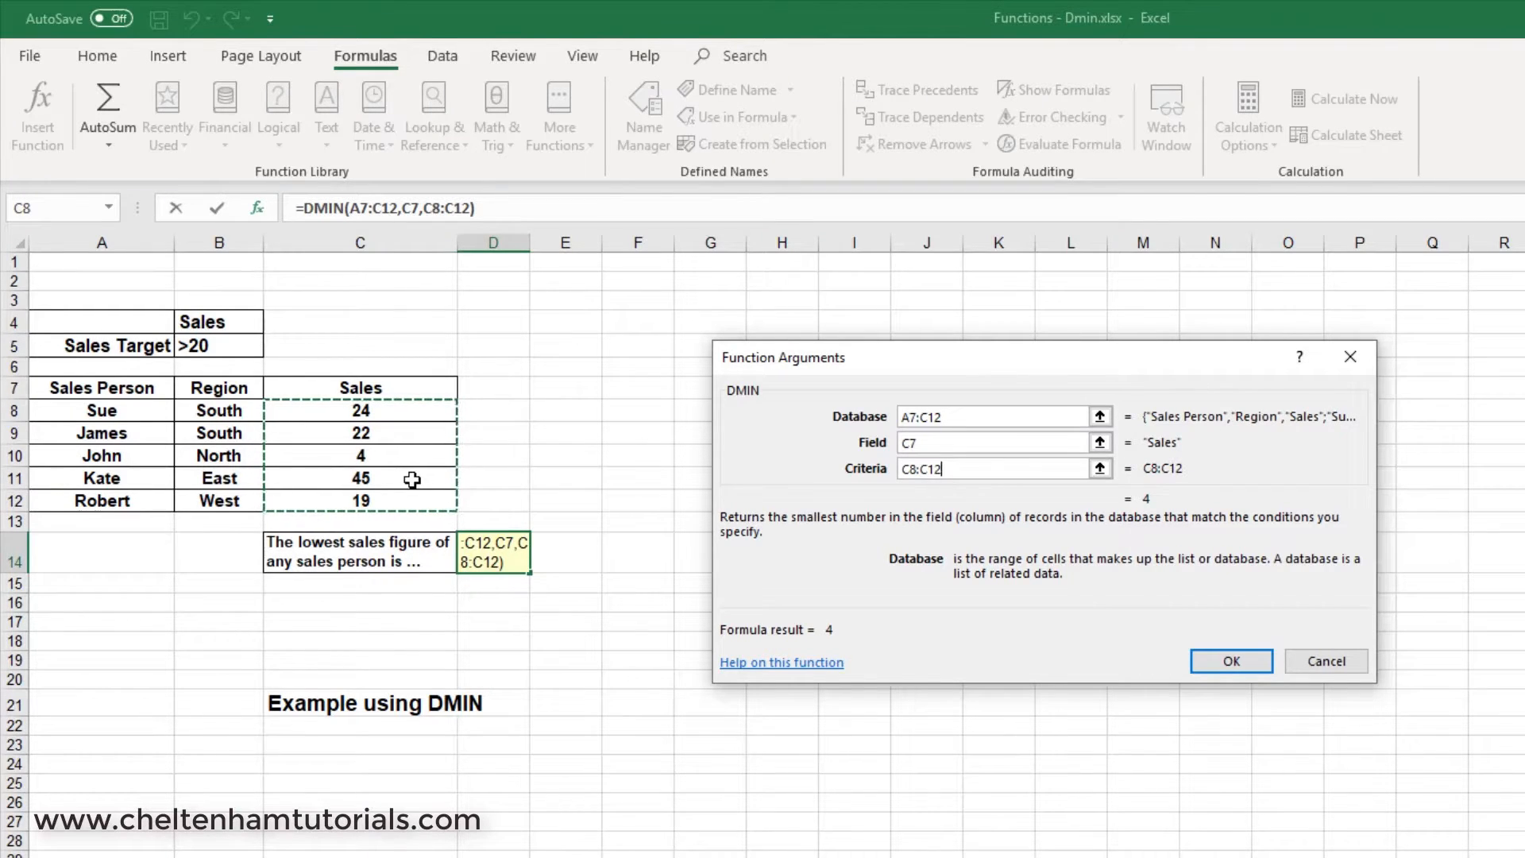
left_click(1234, 662)
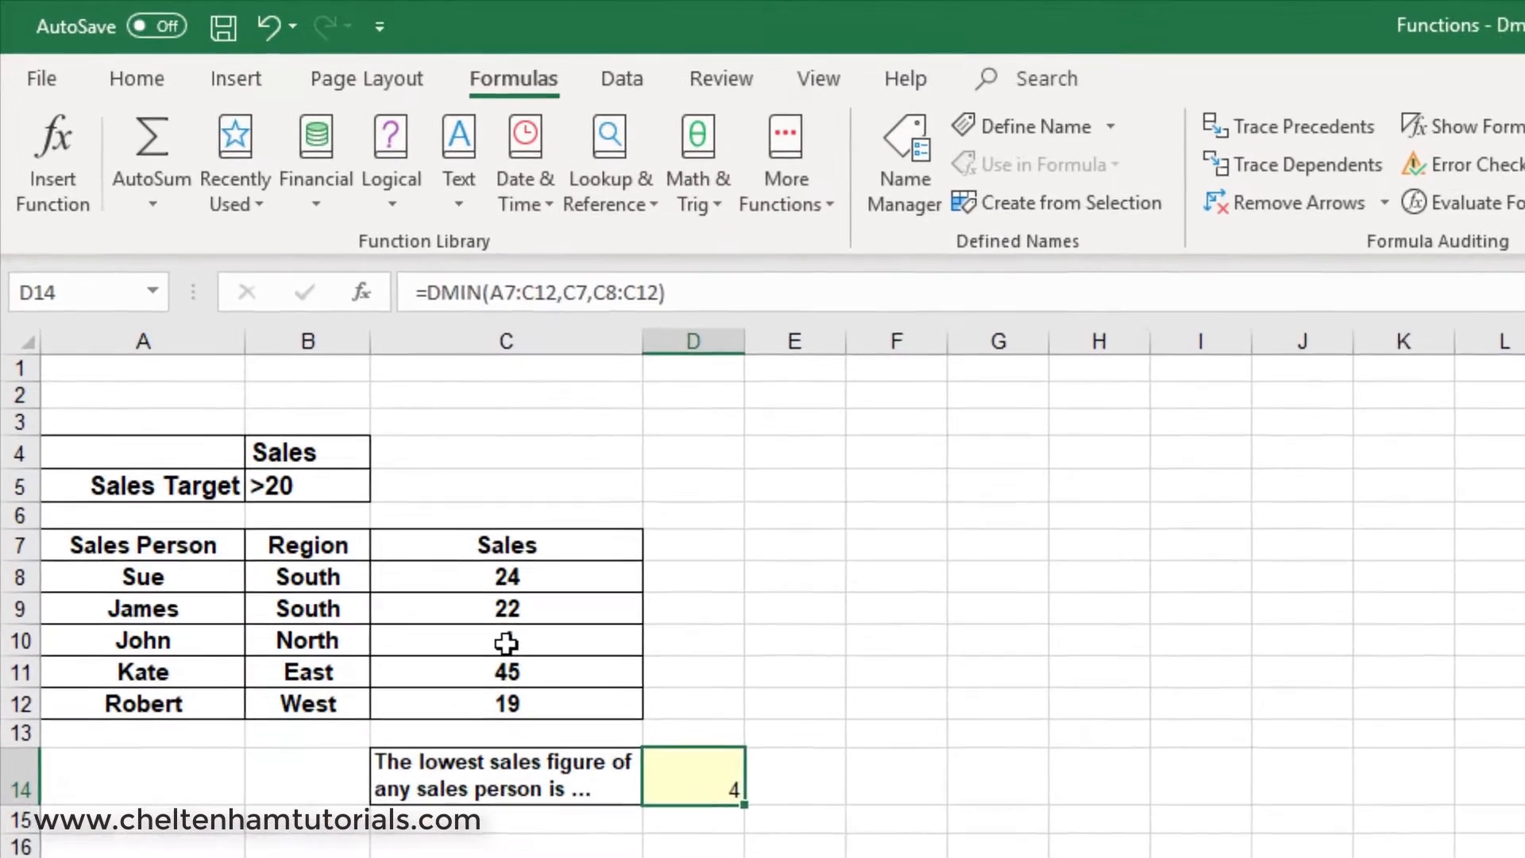
Set the North region's sales figure in C10 to 98 and check the lowest sales figure in the table.
left_click(367, 457)
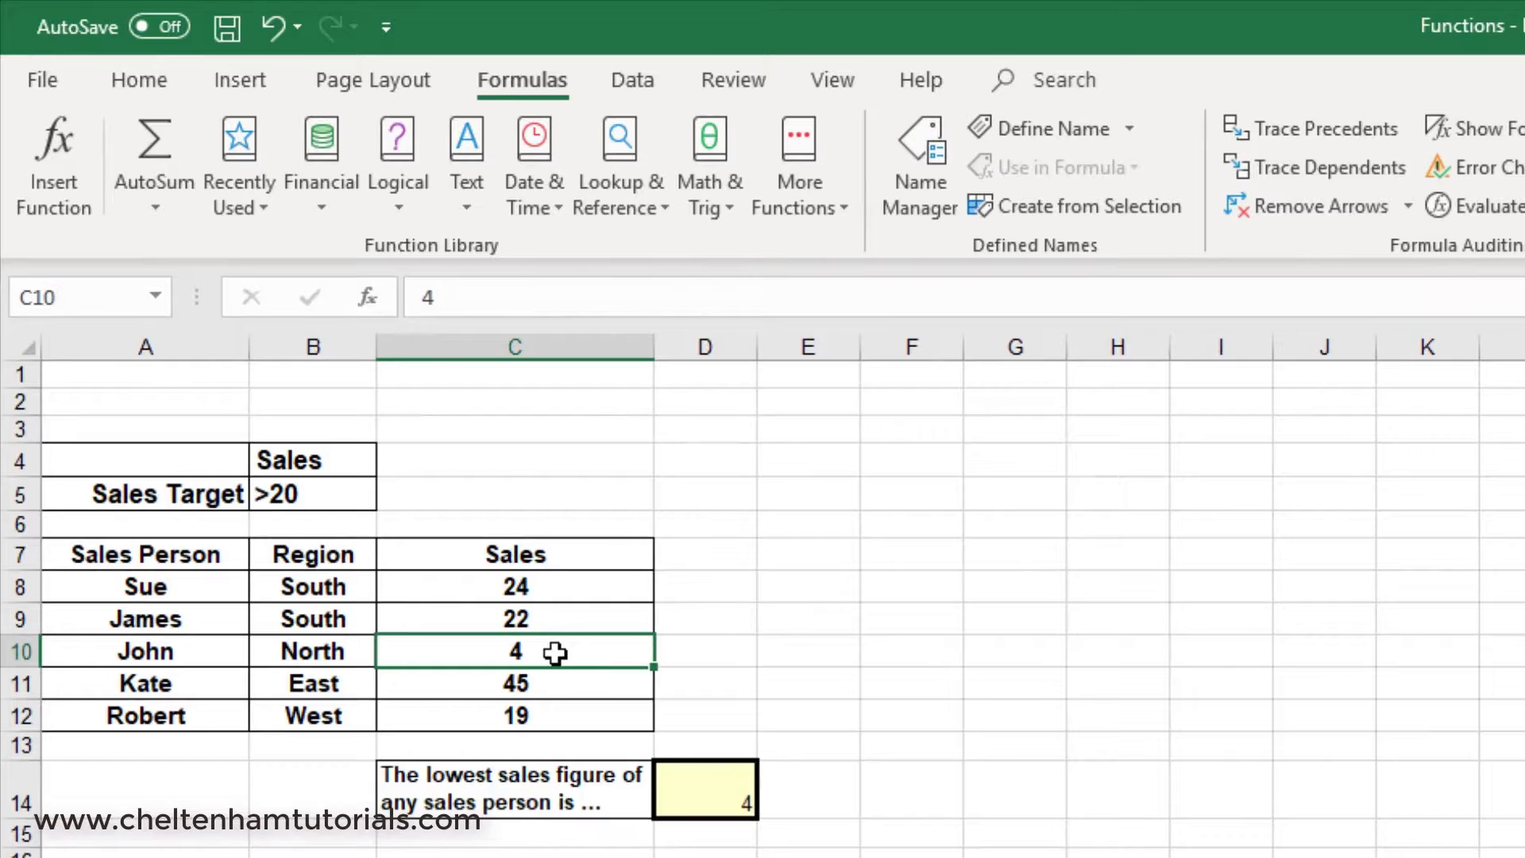
type("98")
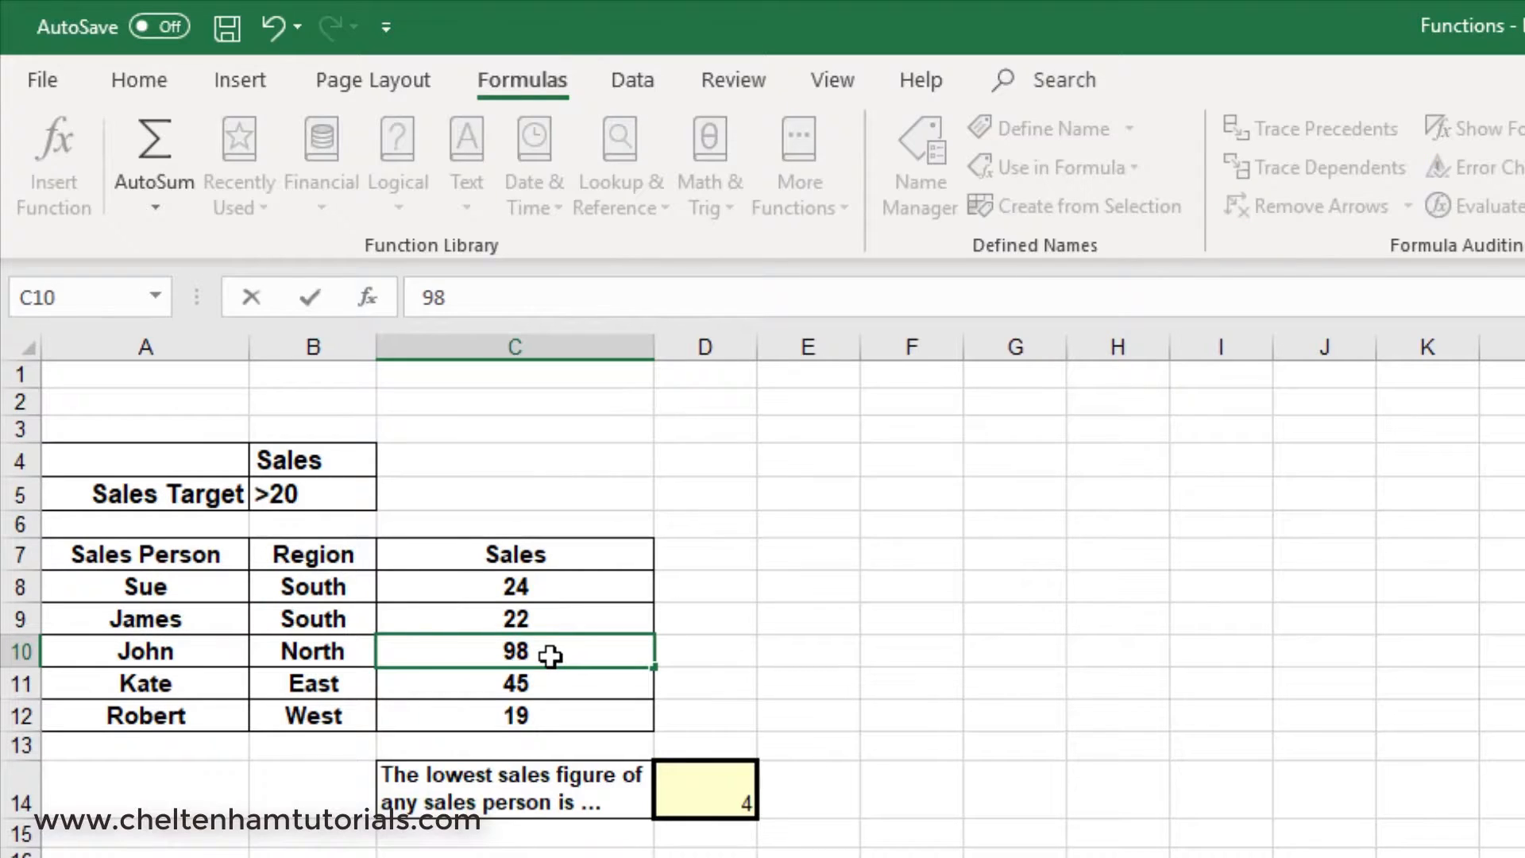
key("Return")
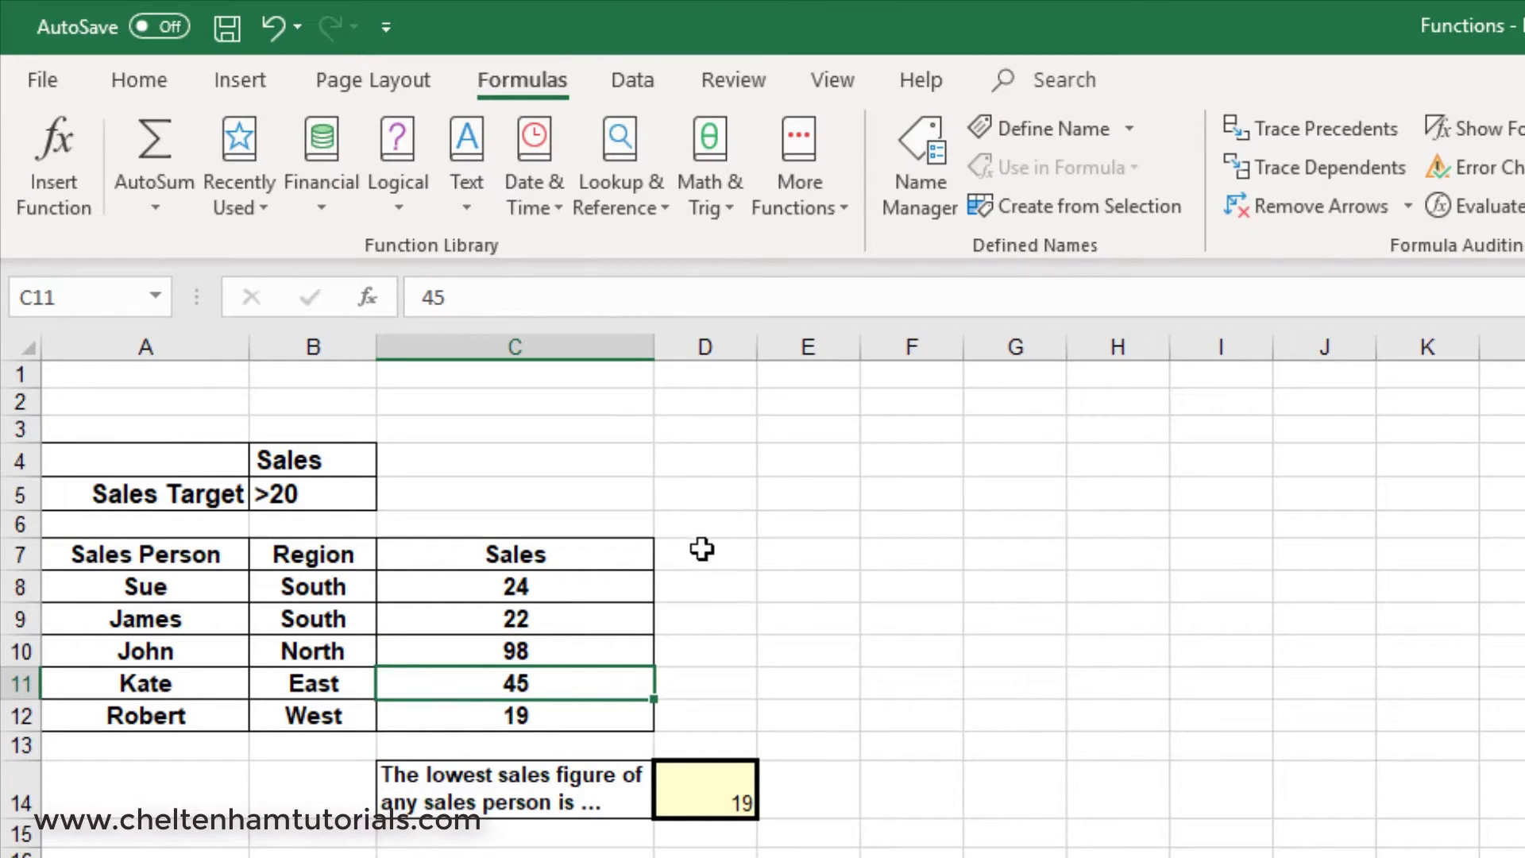
left_click(509, 726)
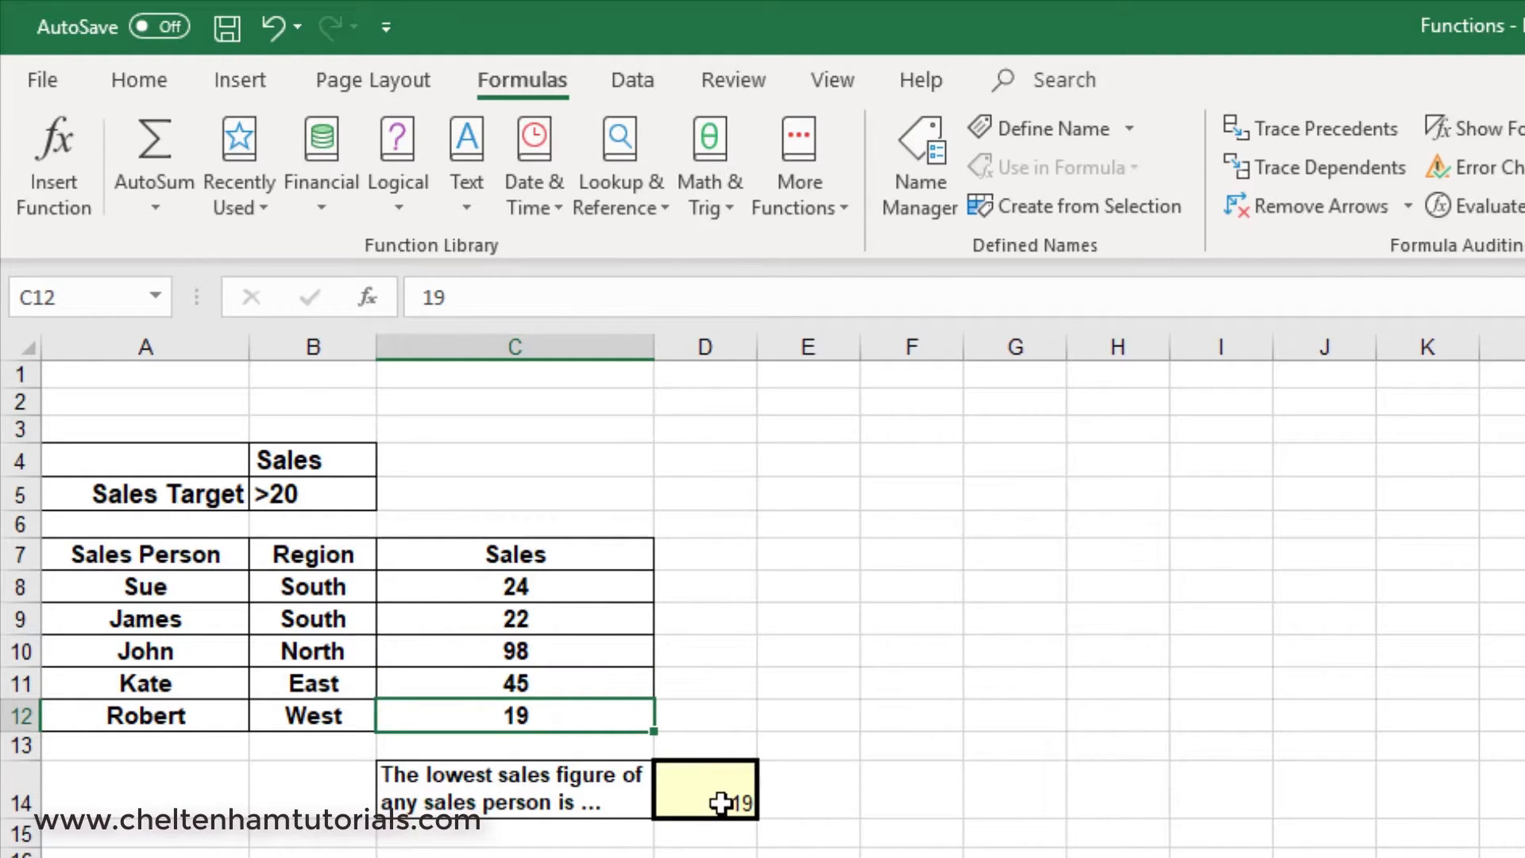
In the Functions - Dmax workbook, search for the DMAX function and insert it into cell D14.
left_click(712, 790)
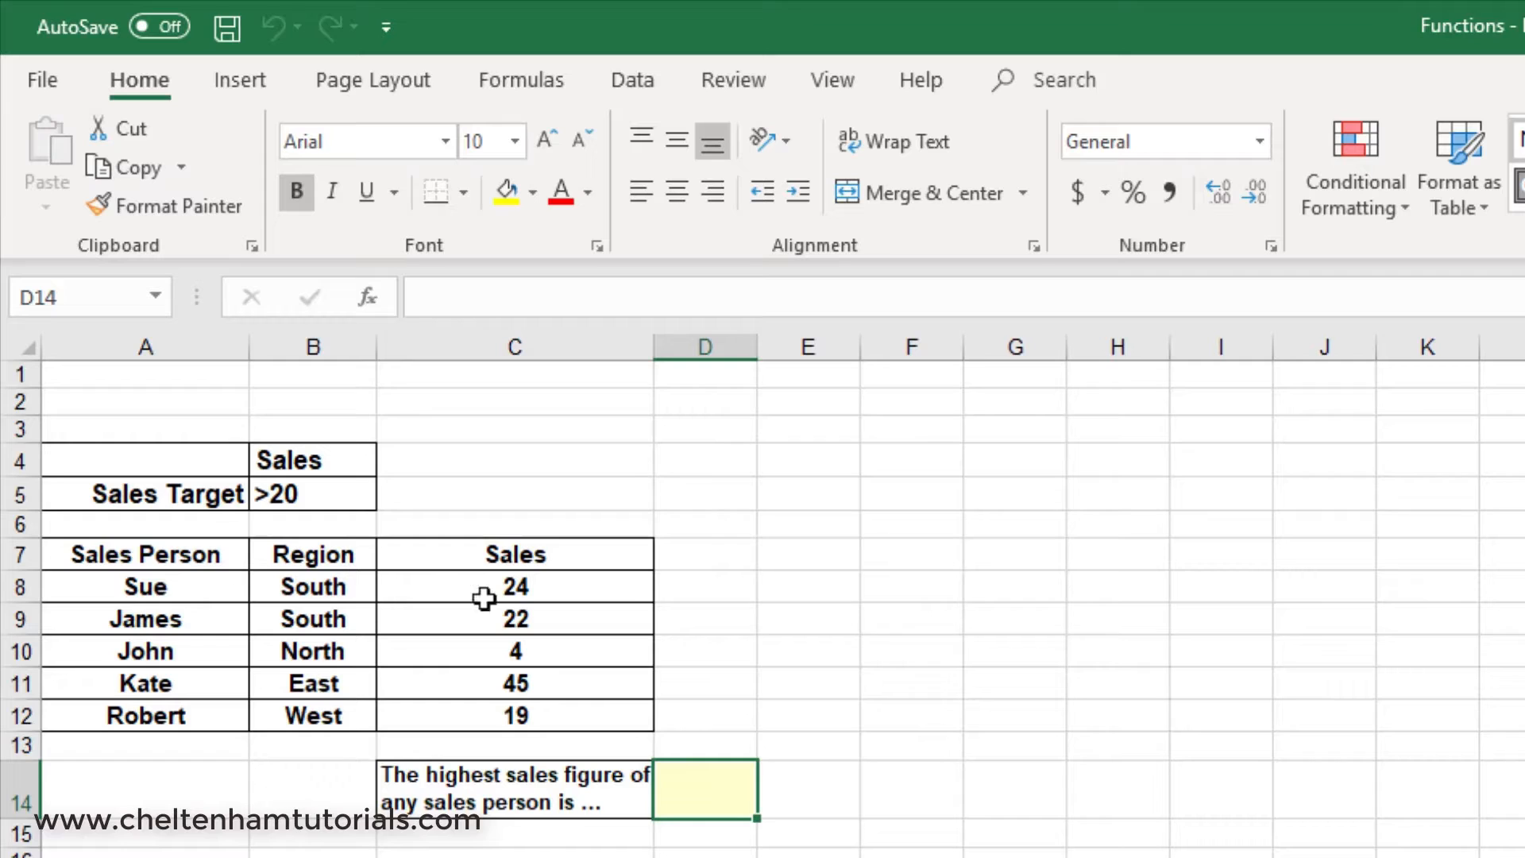
left_click(292, 495)
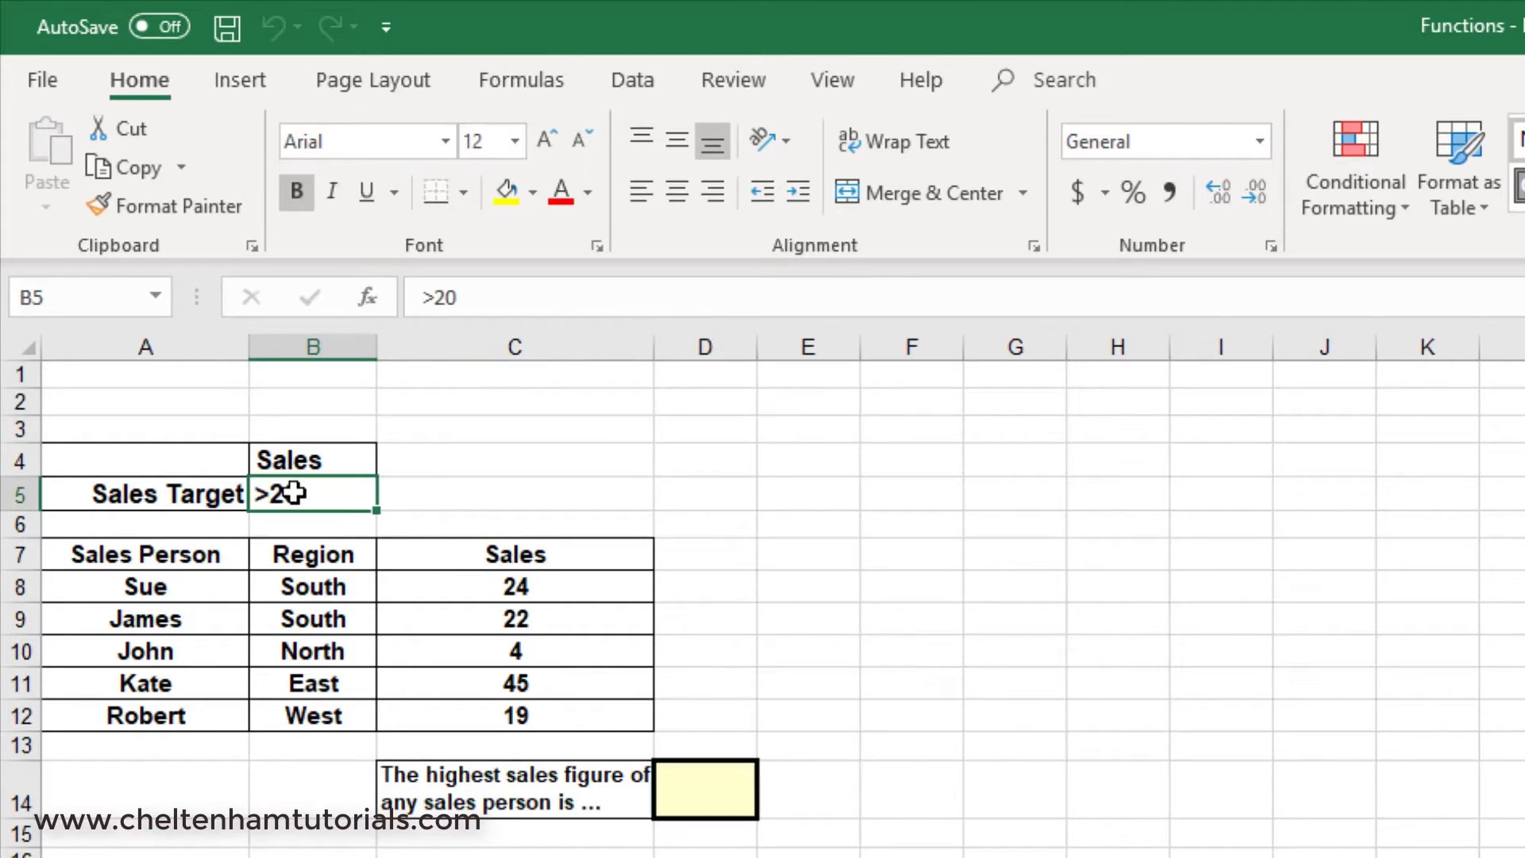
left_click(704, 792)
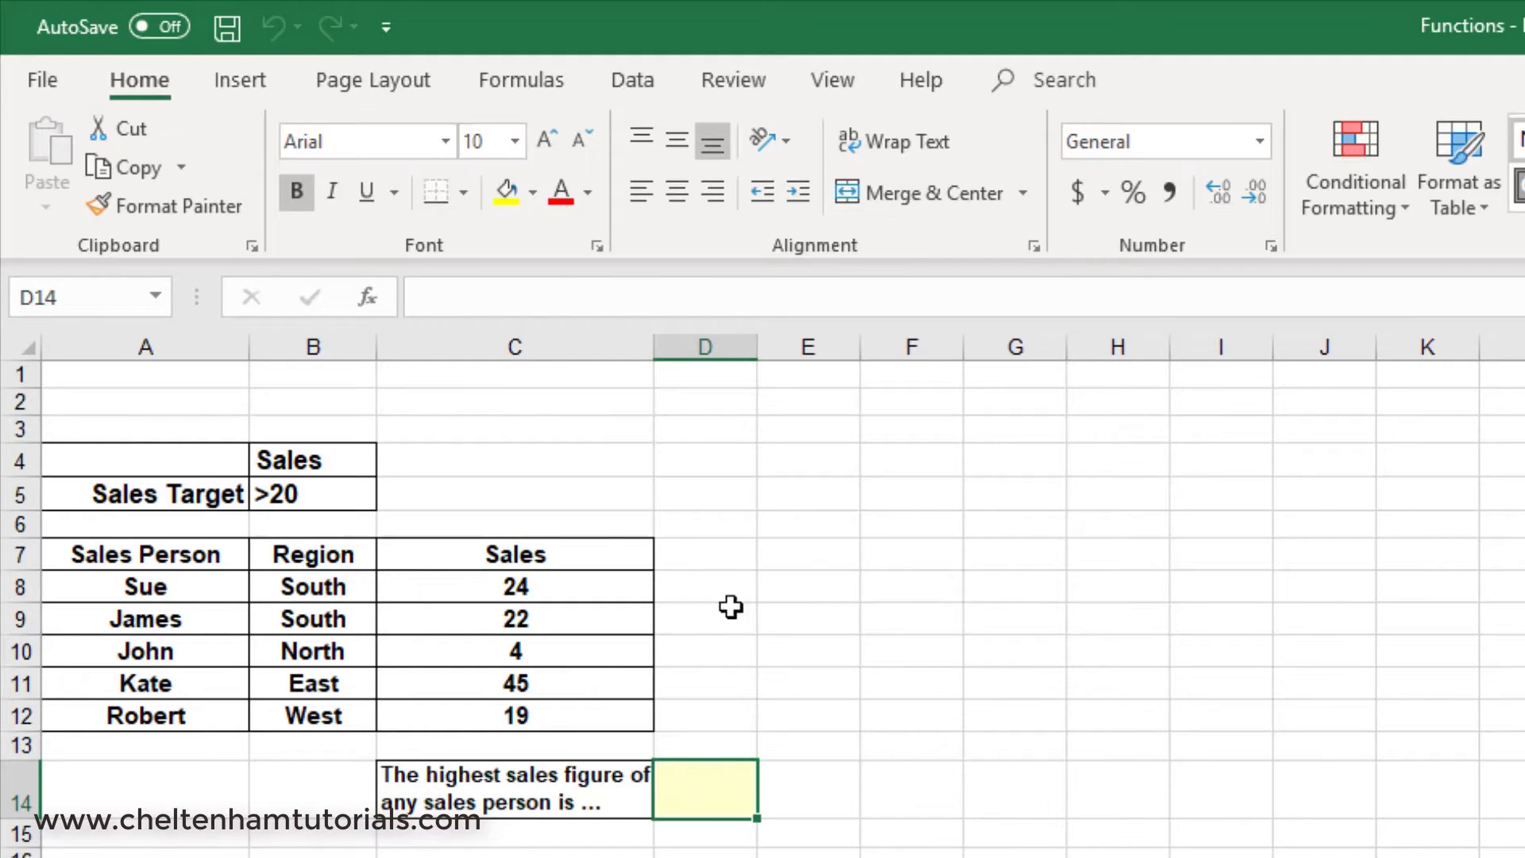
left_click(522, 79)
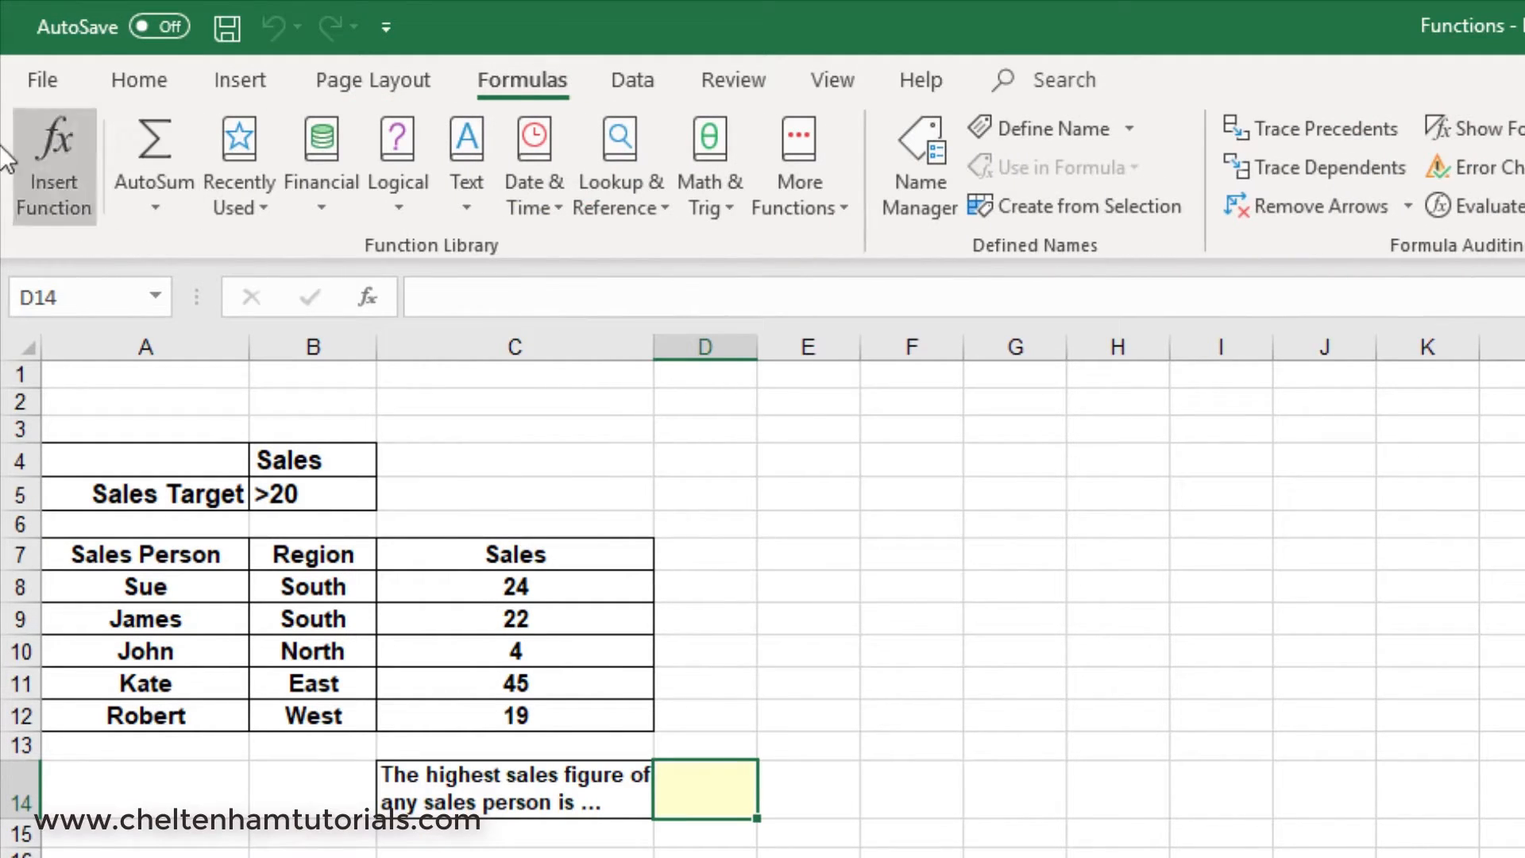
left_click(55, 142)
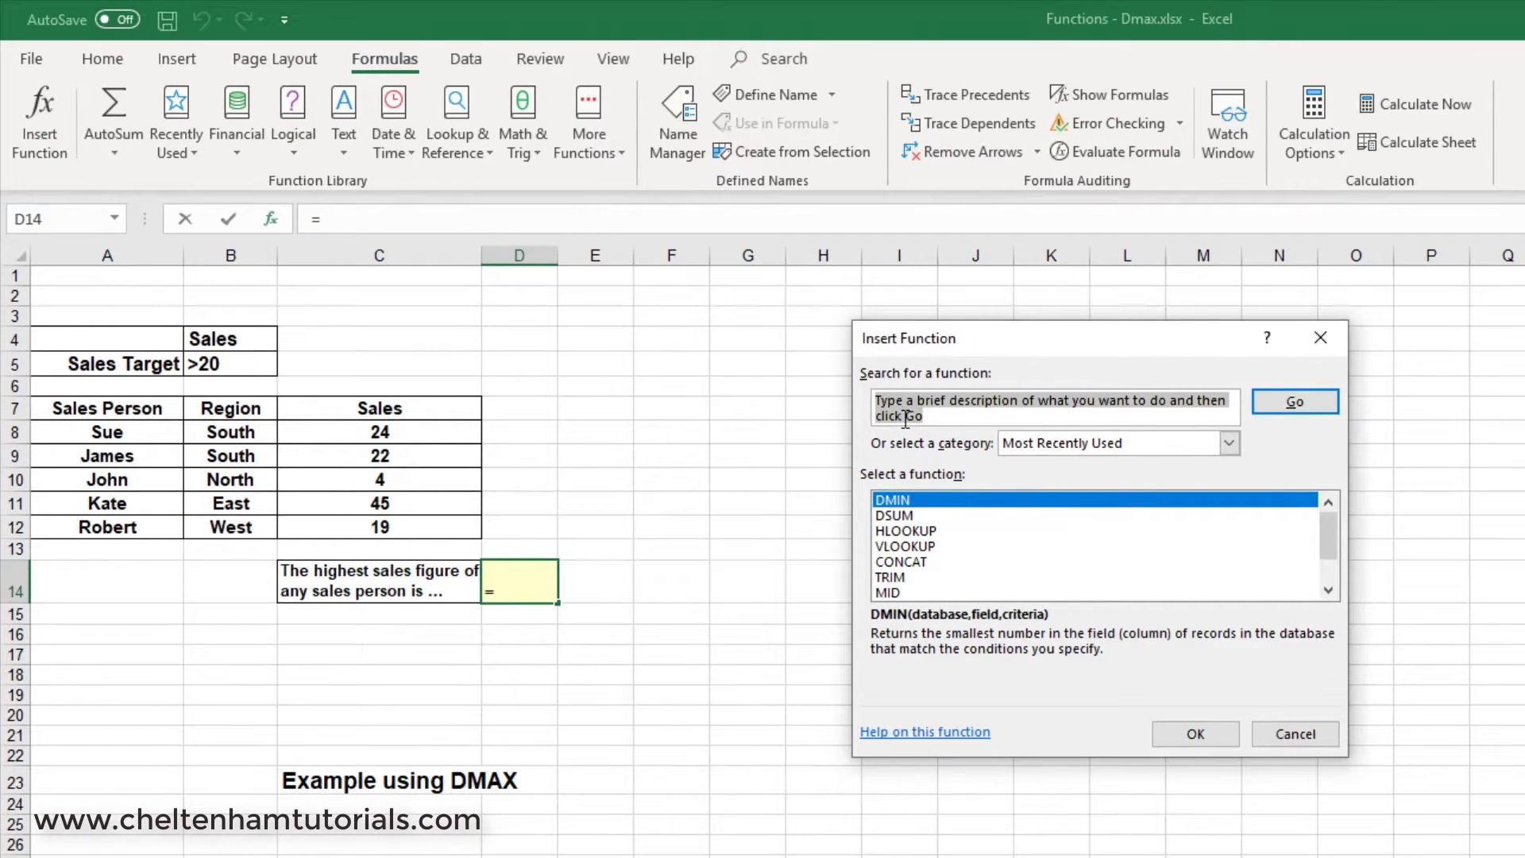
type("DMAX")
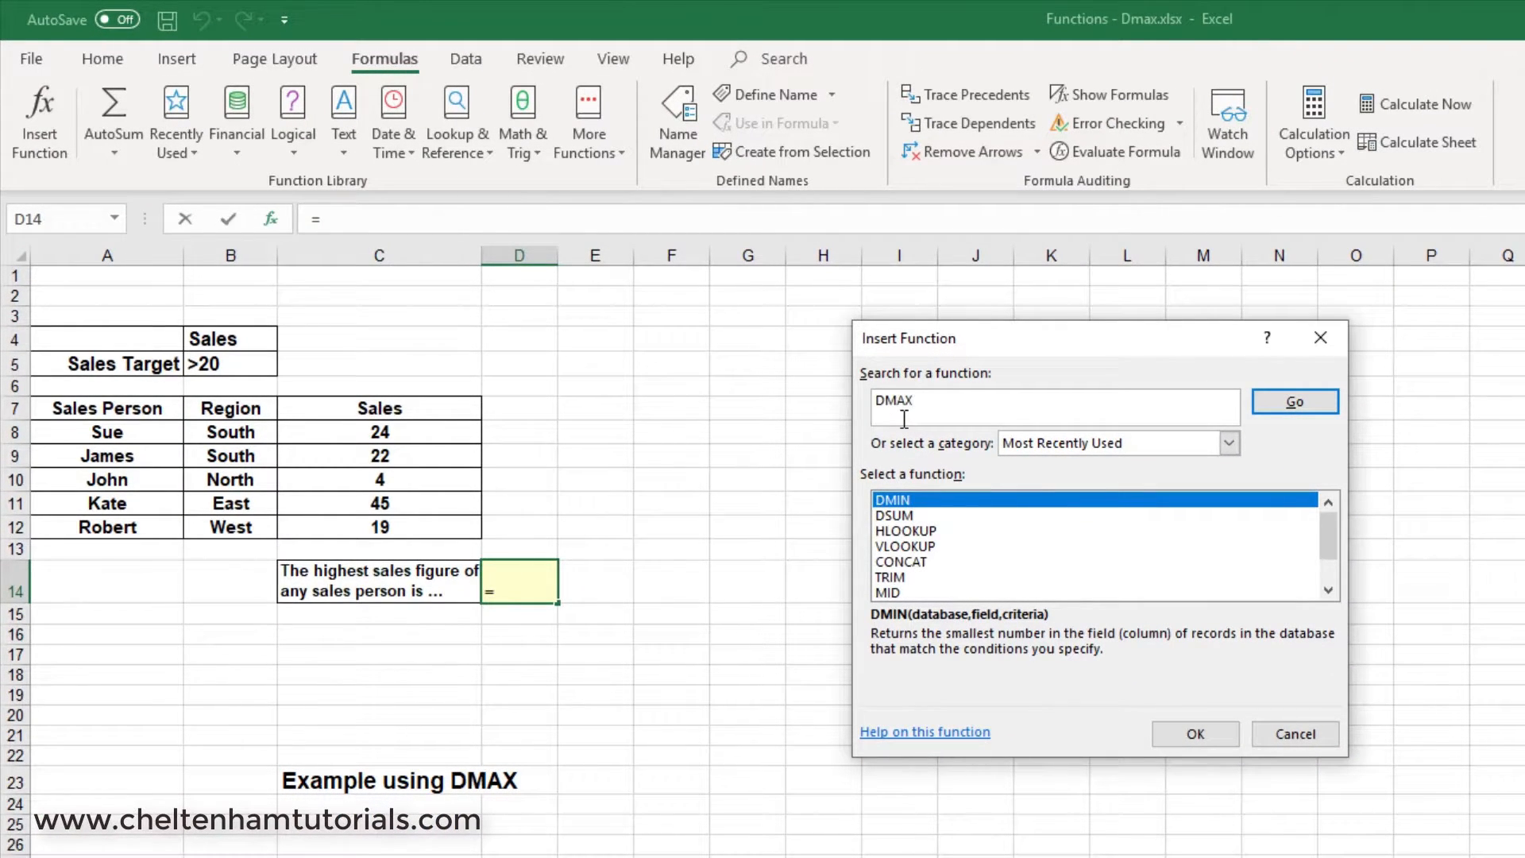
left_click(1271, 405)
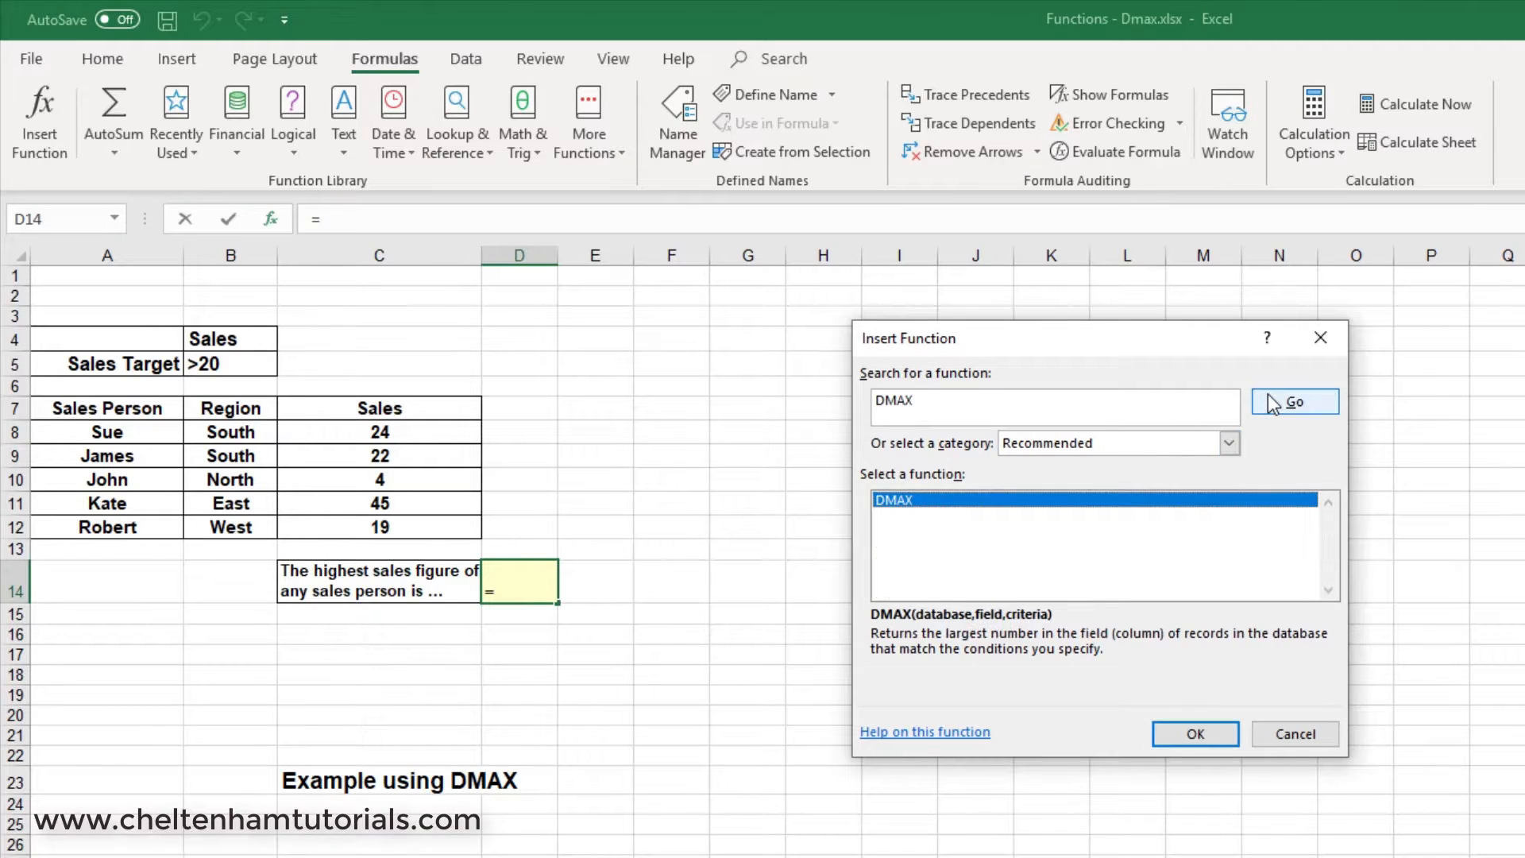
left_click(1197, 734)
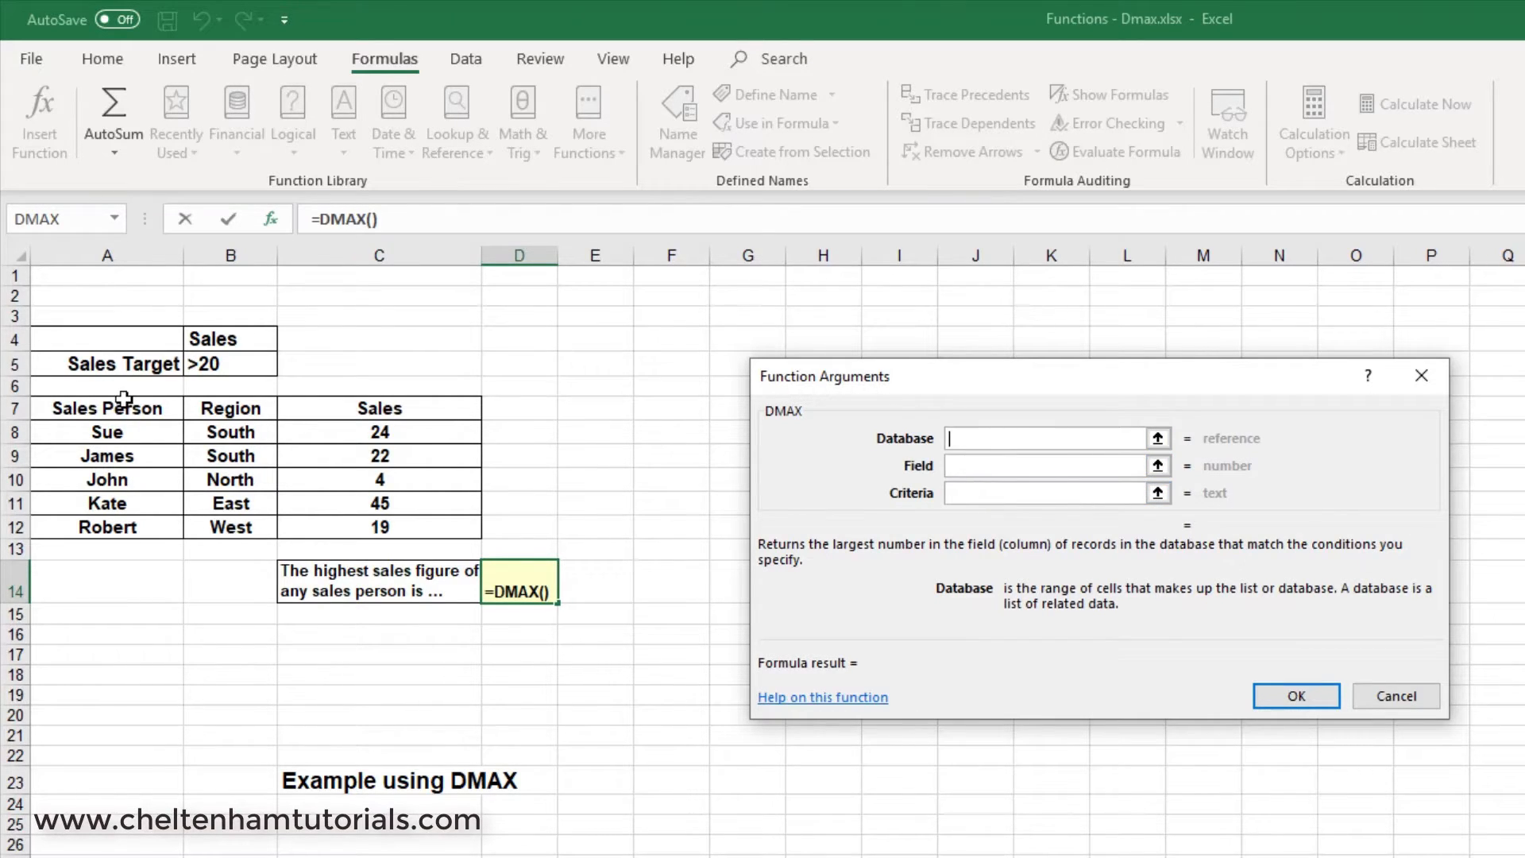
Complete the DMAX arguments with database A7:C12, field C7 and criteria C8:C12.
left_click_drag(121, 405, 381, 527)
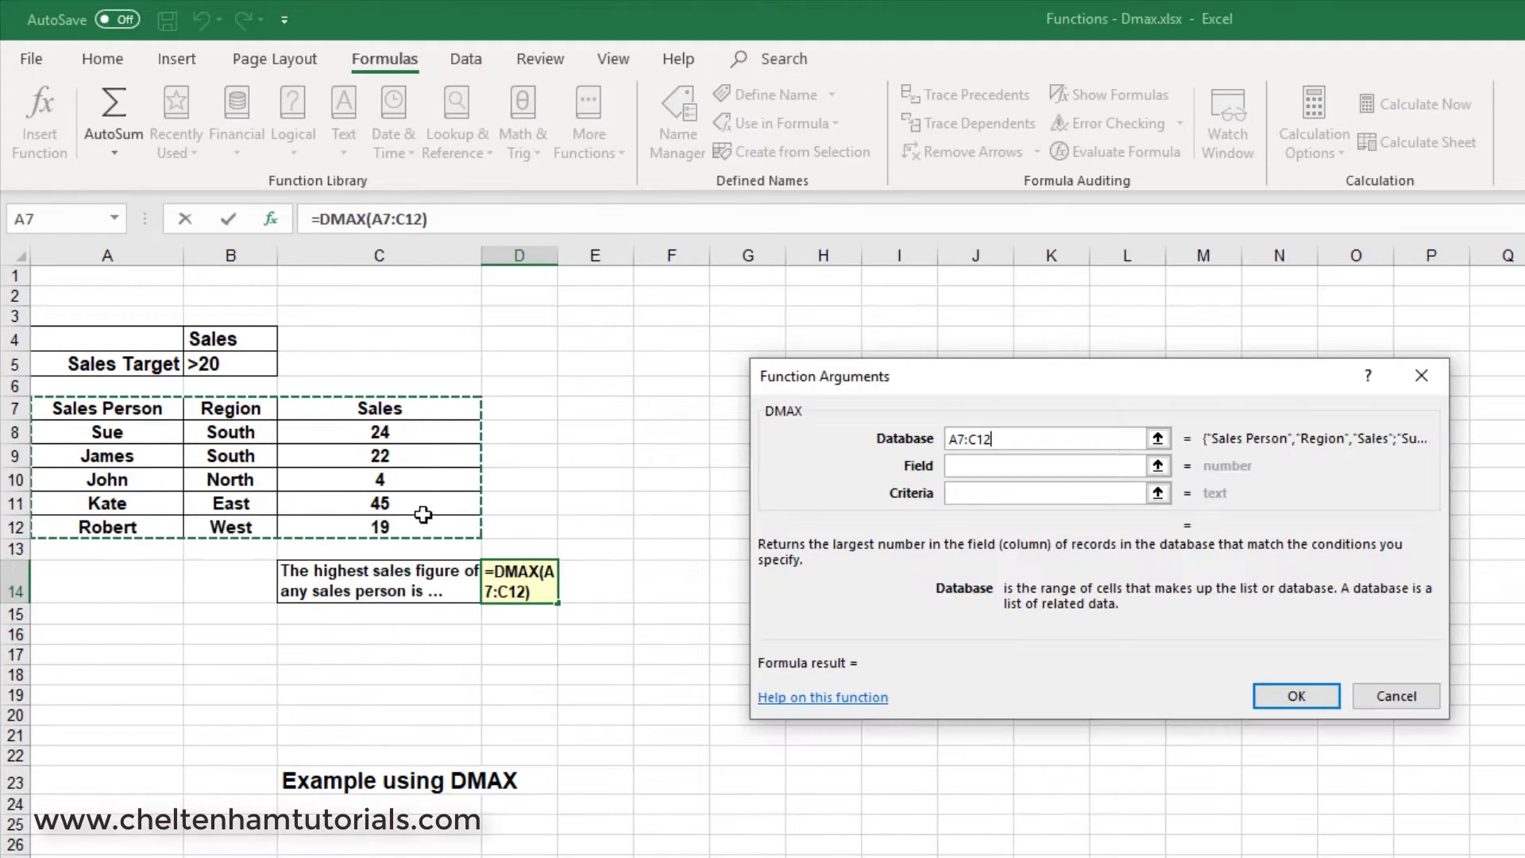
left_click(989, 492)
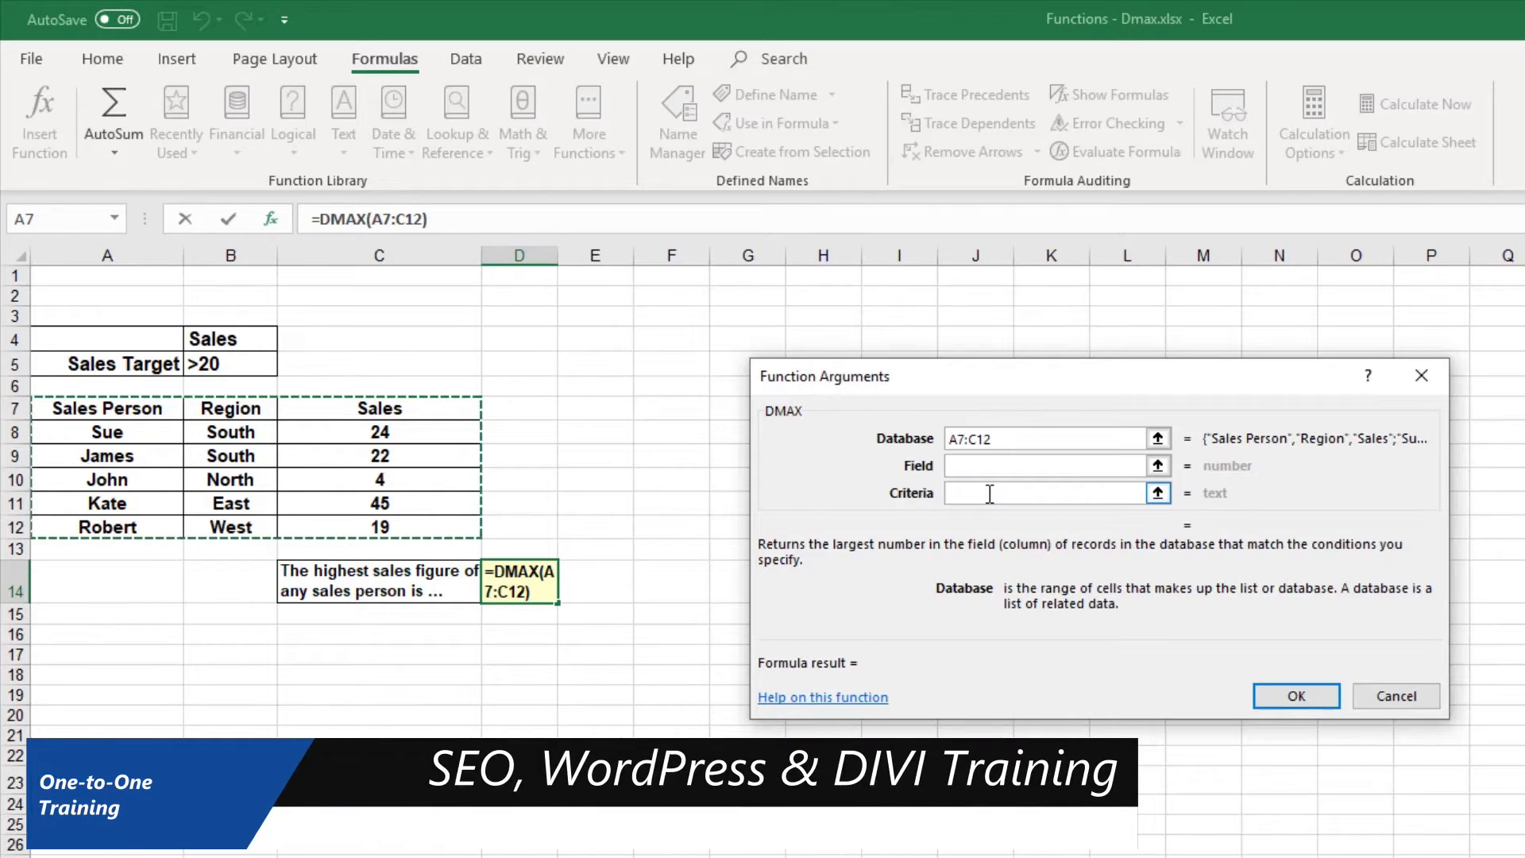
left_click(985, 465)
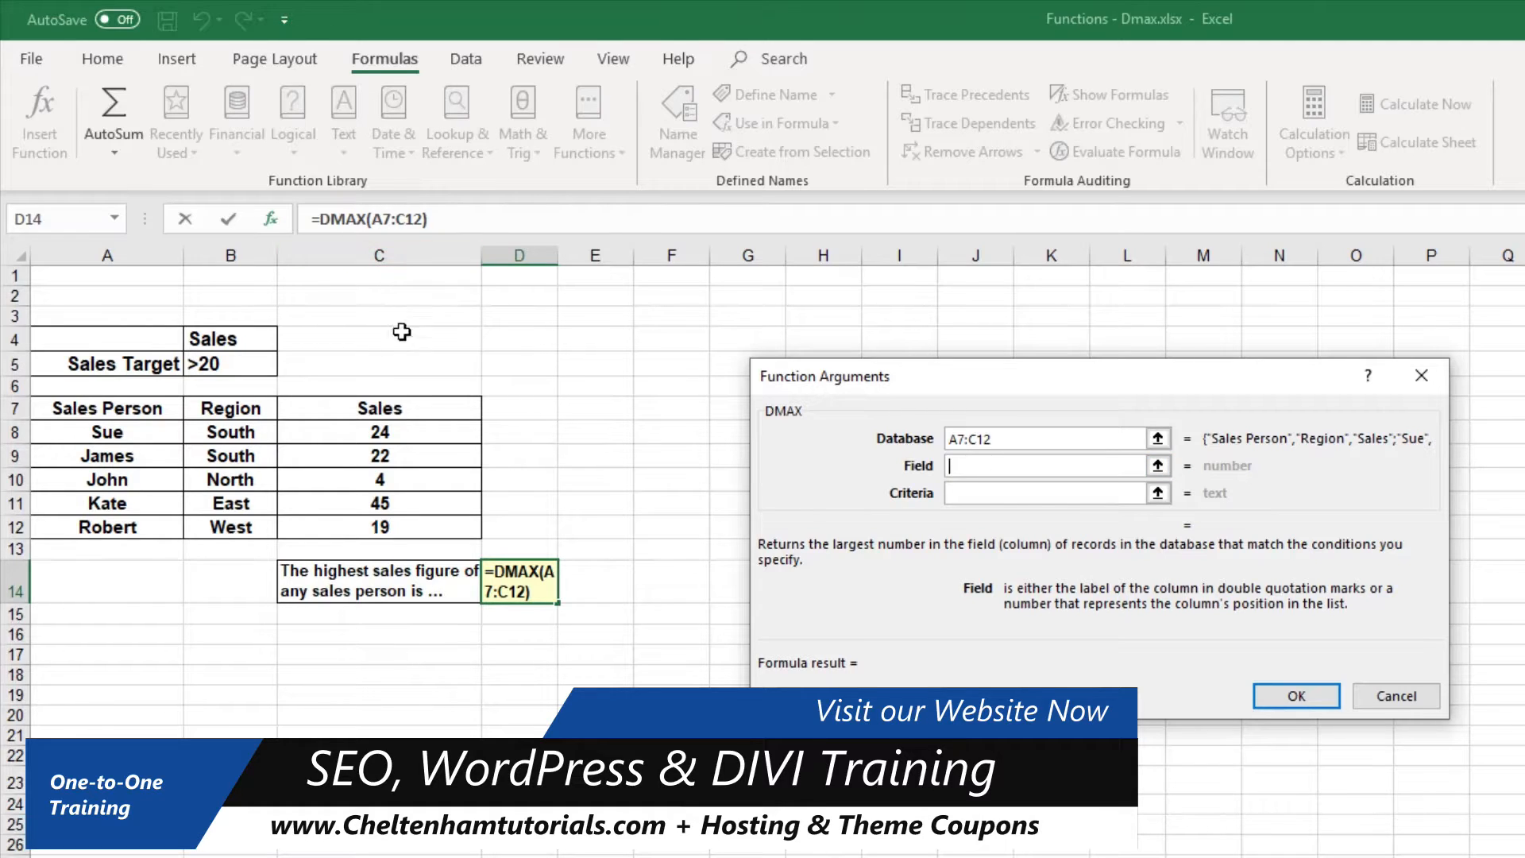
left_click(385, 412)
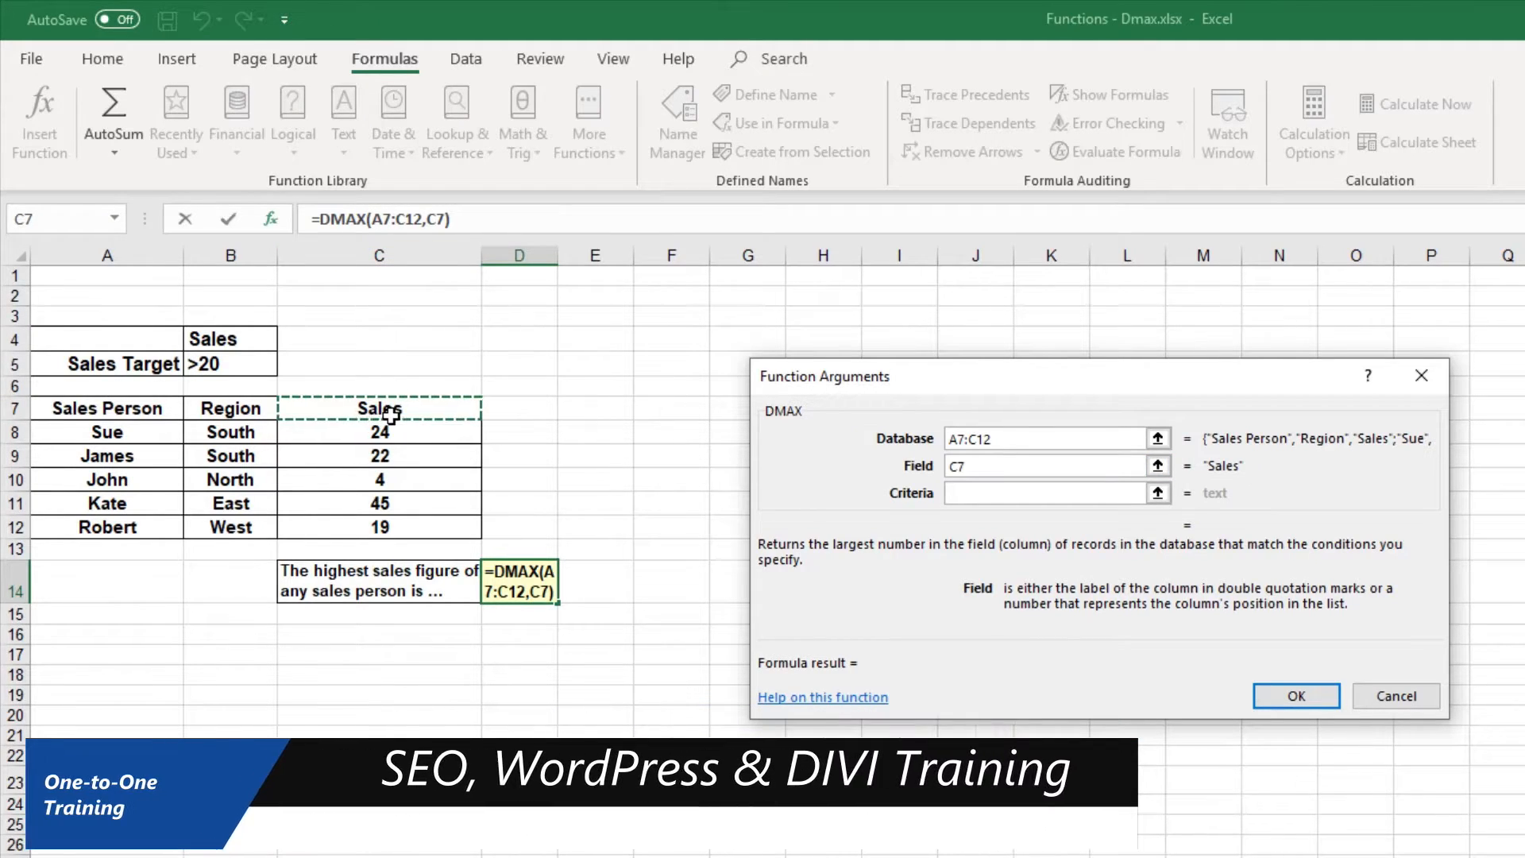
left_click(1025, 494)
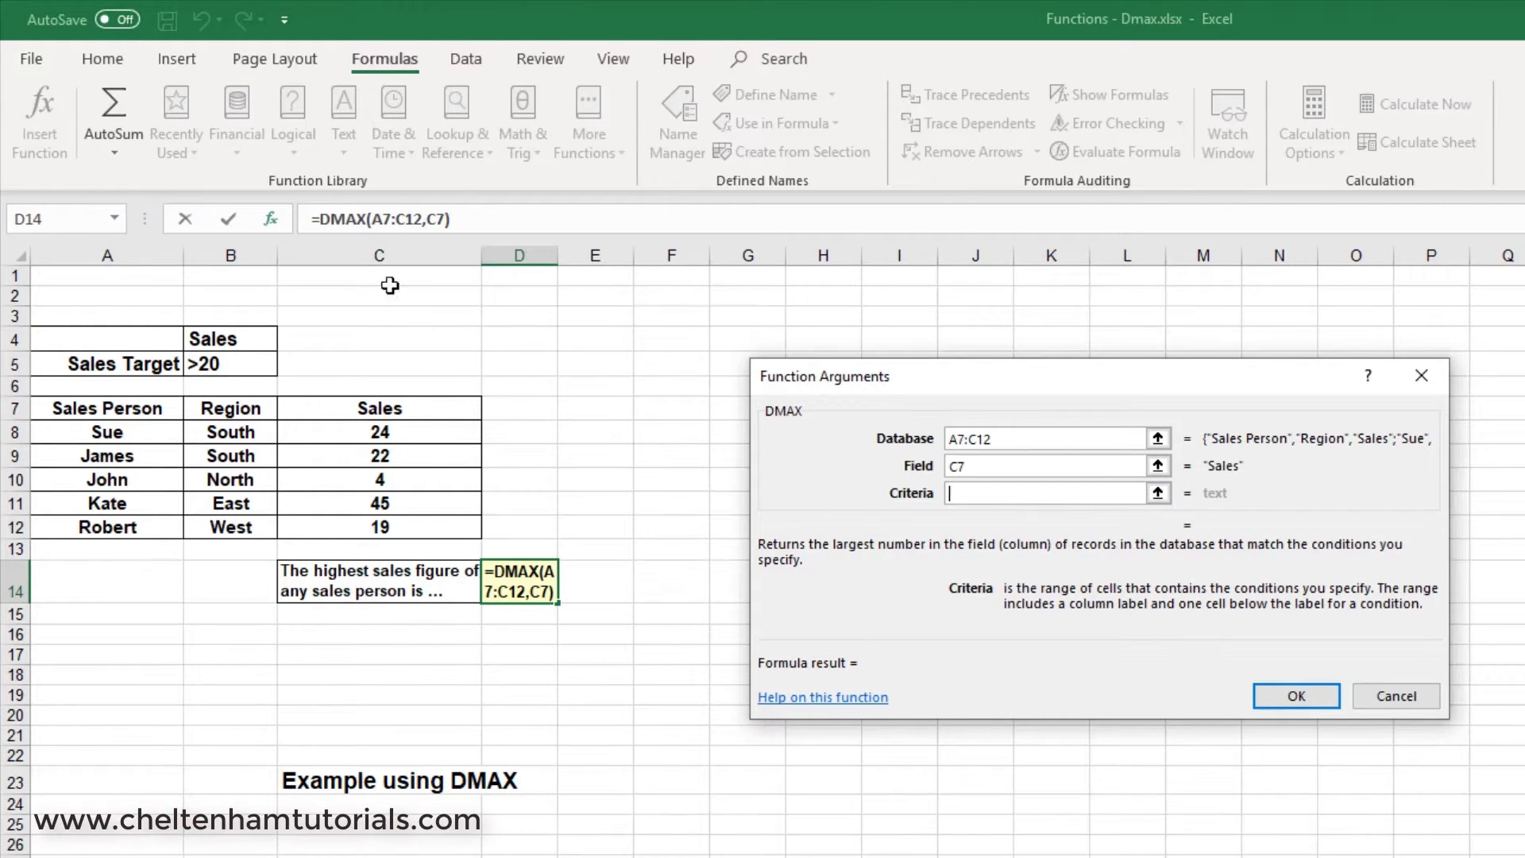
left_click_drag(359, 433, 372, 521)
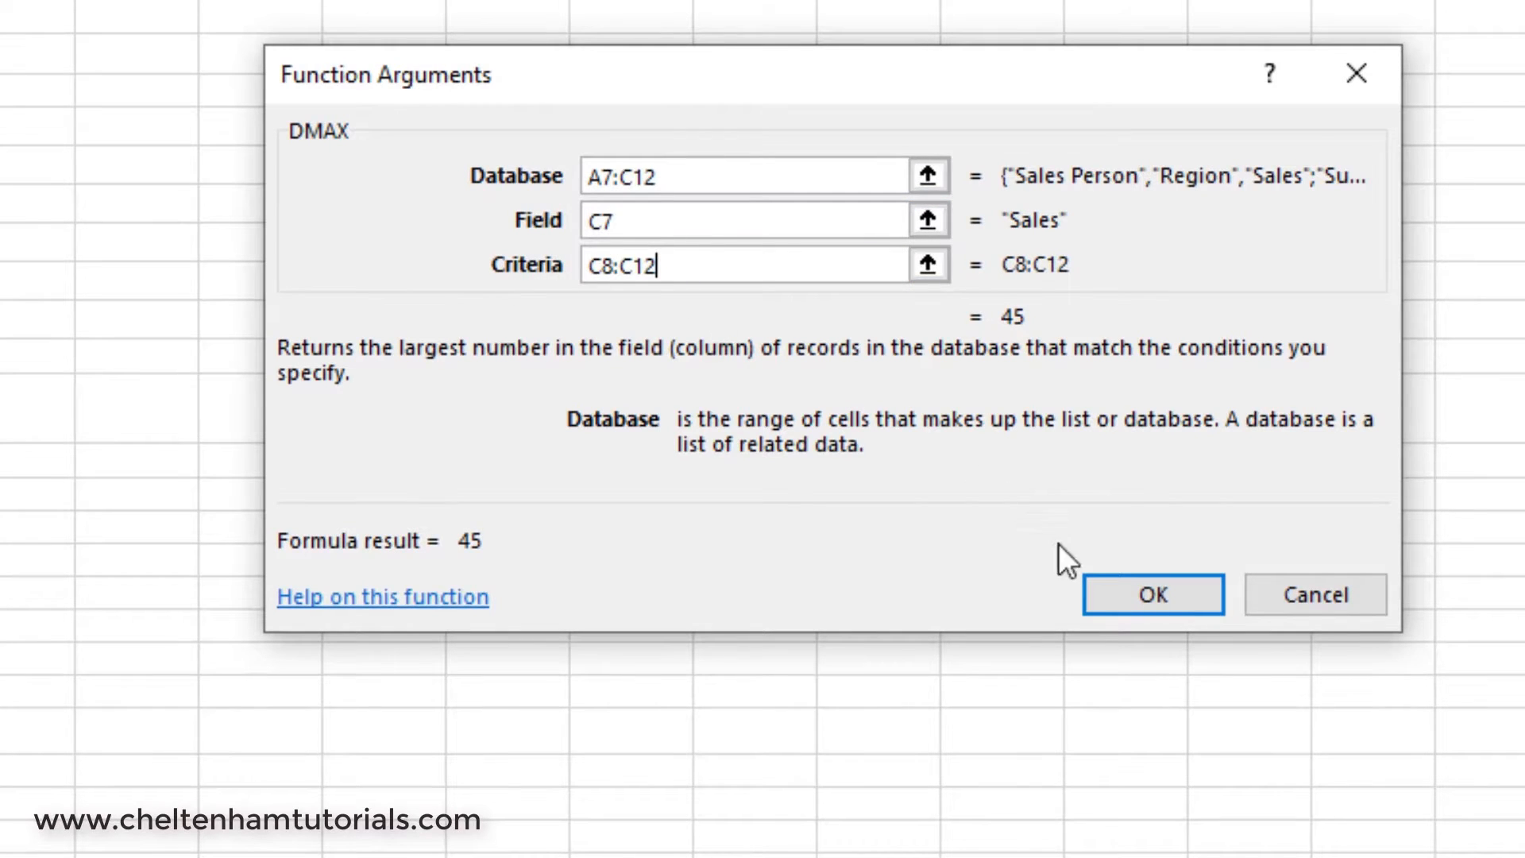
left_click(1141, 604)
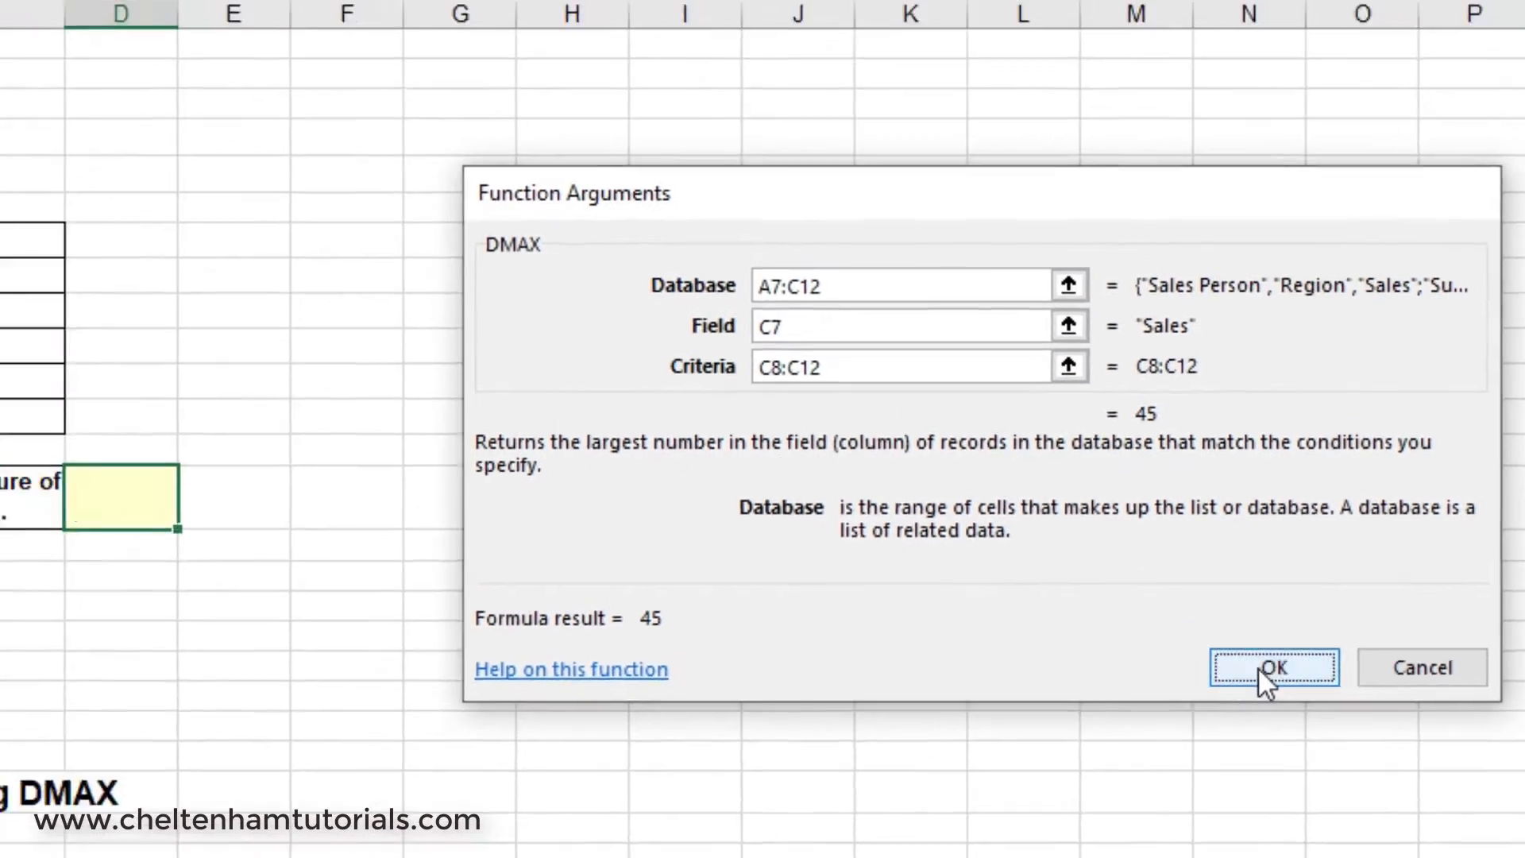
left_click(652, 685)
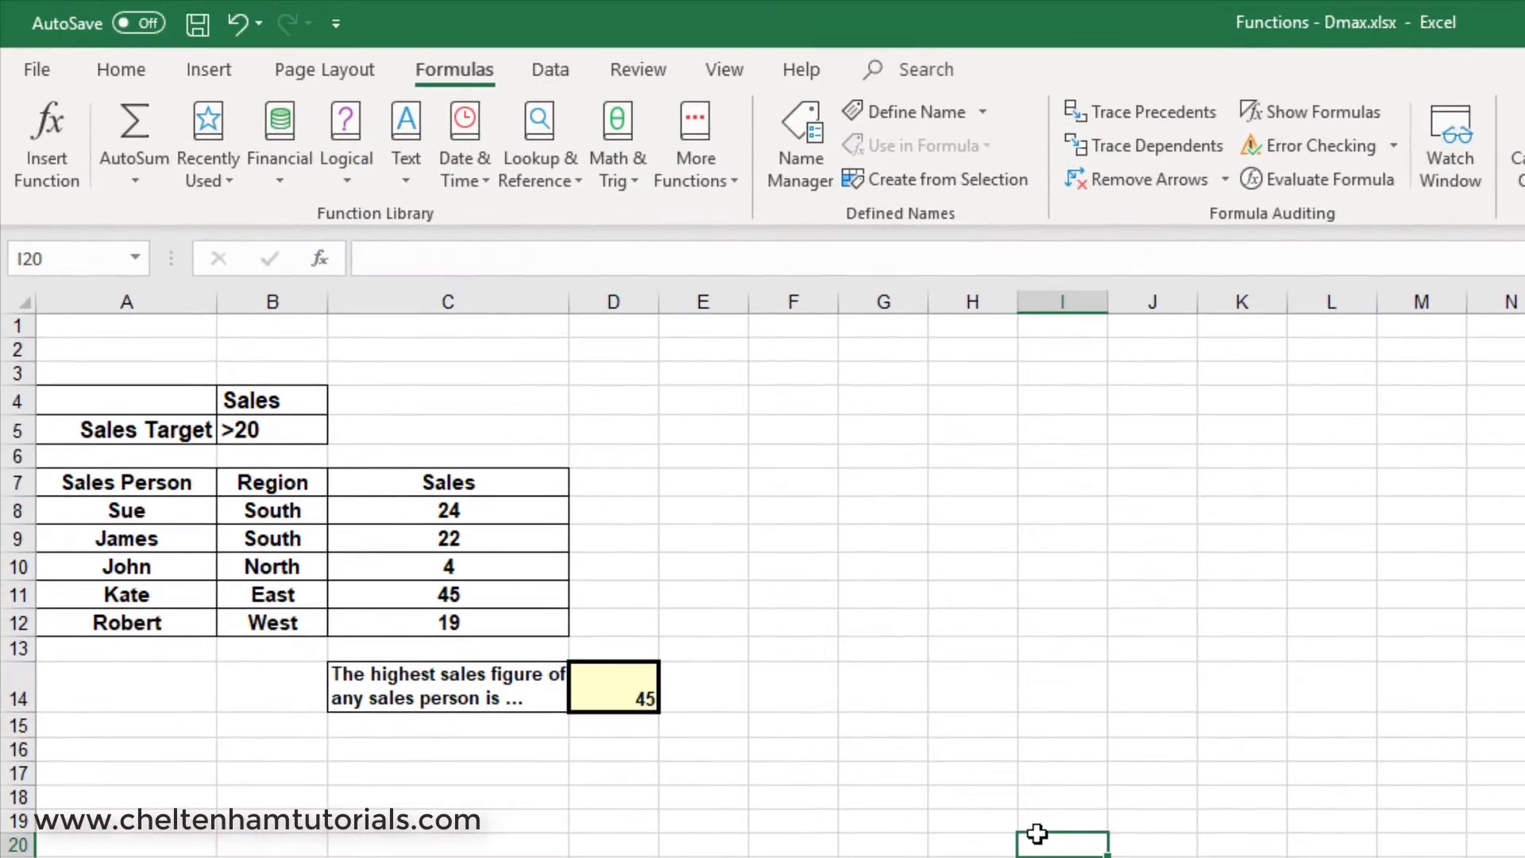
Set the East region's sales figure in C11 to 8 to test the highest sales formula.
left_click(484, 595)
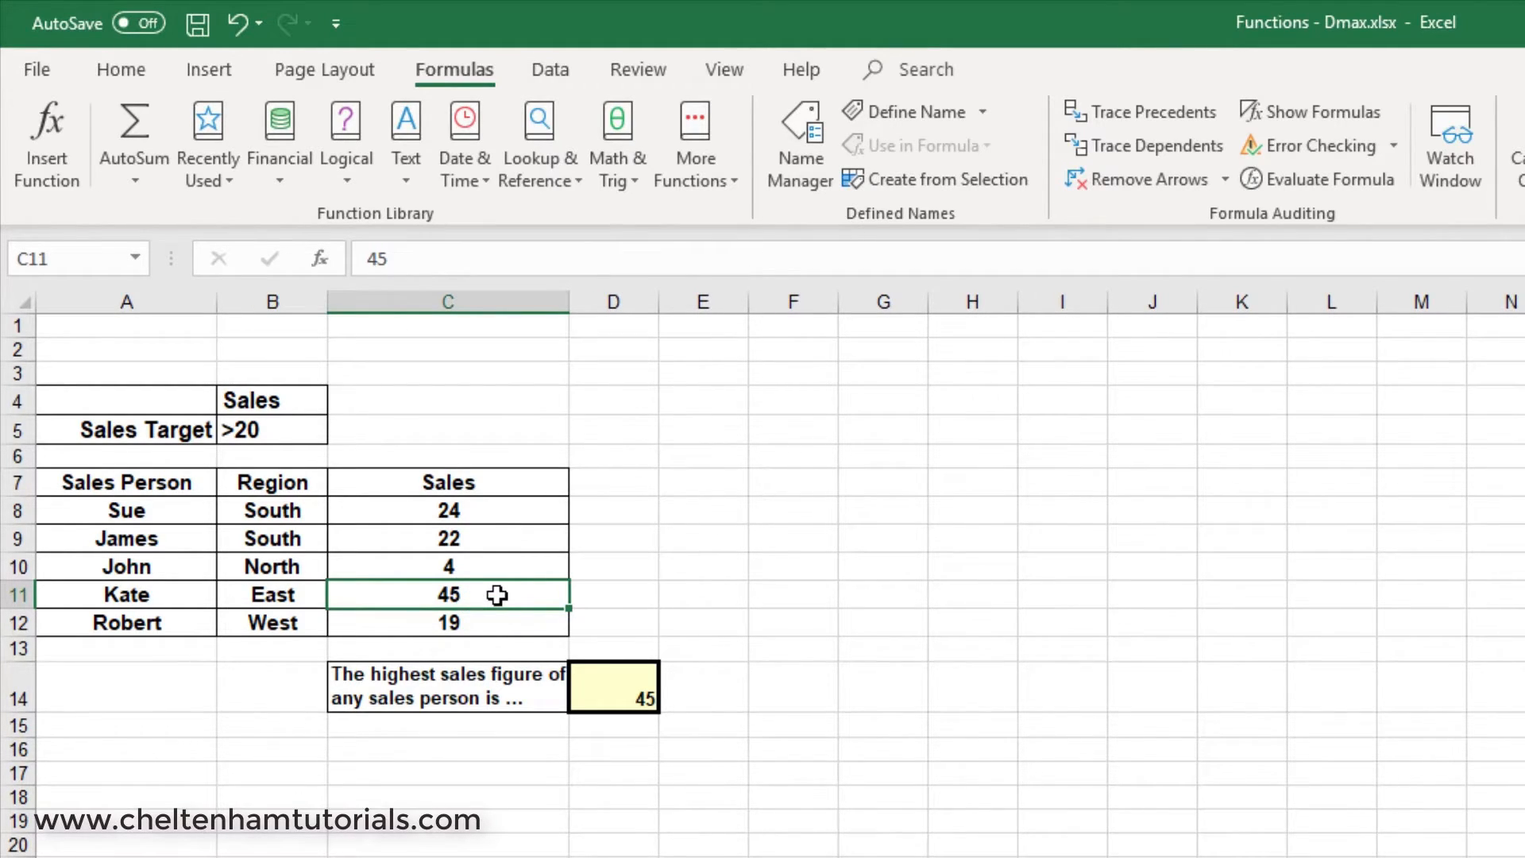
type("8")
key("Return")
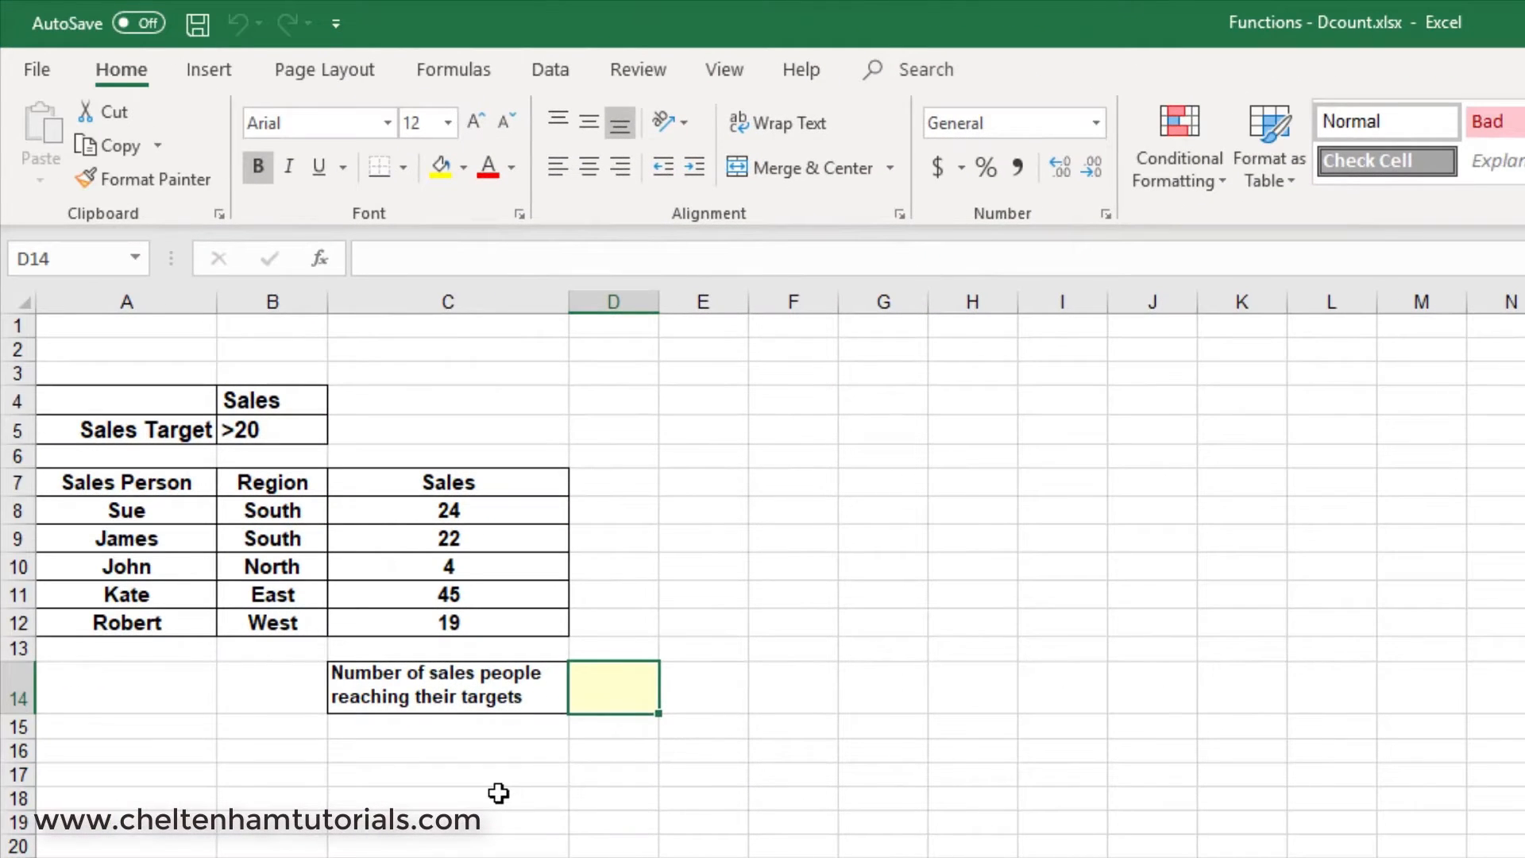
In the Functions - Dcount workbook, search for the DCOUNT function and insert it into cell D14.
left_click(498, 793)
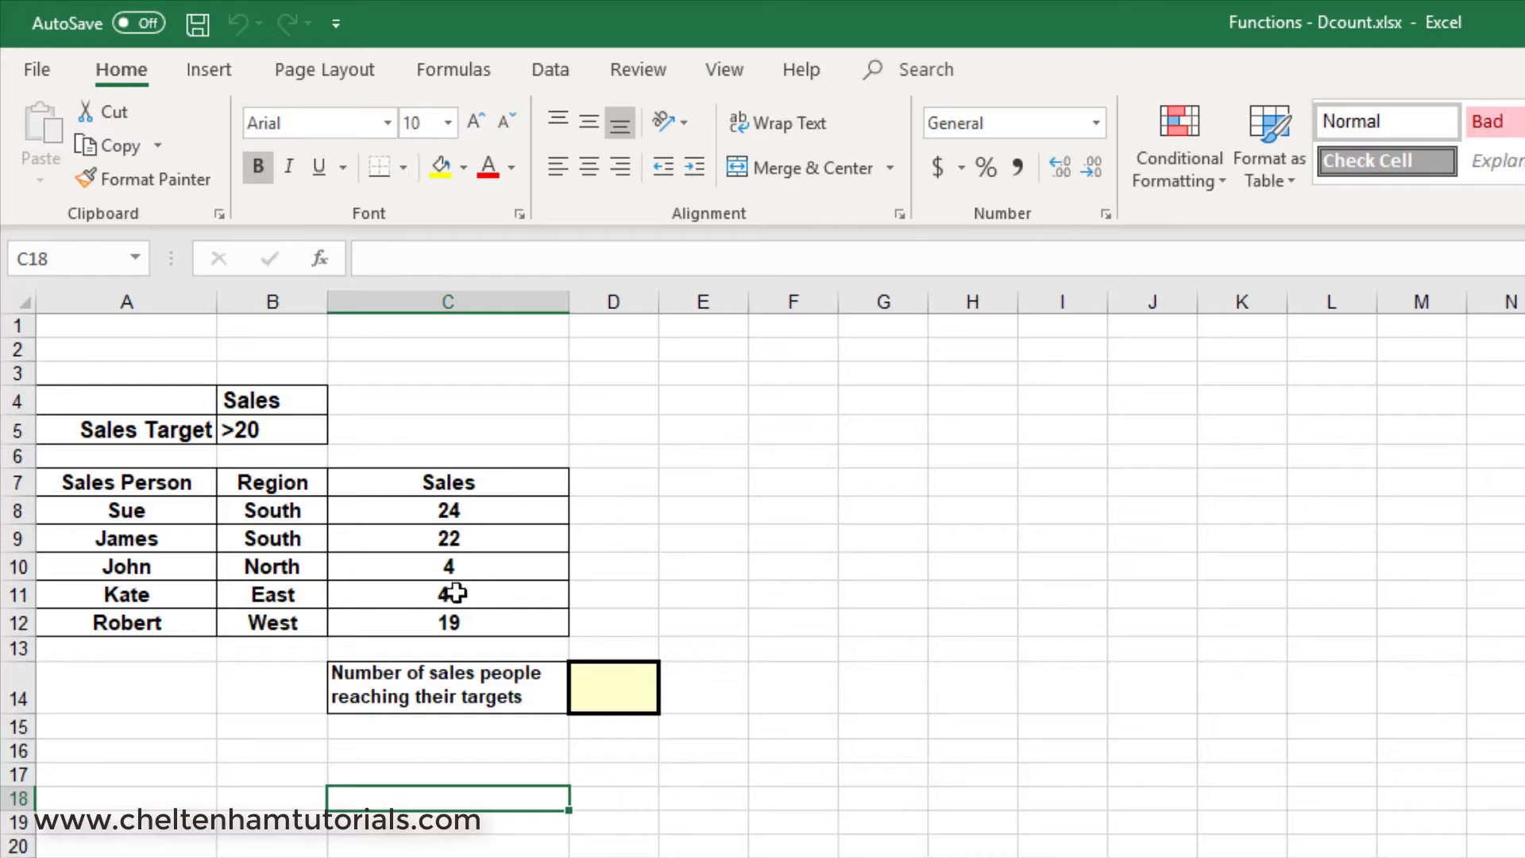
left_click(616, 688)
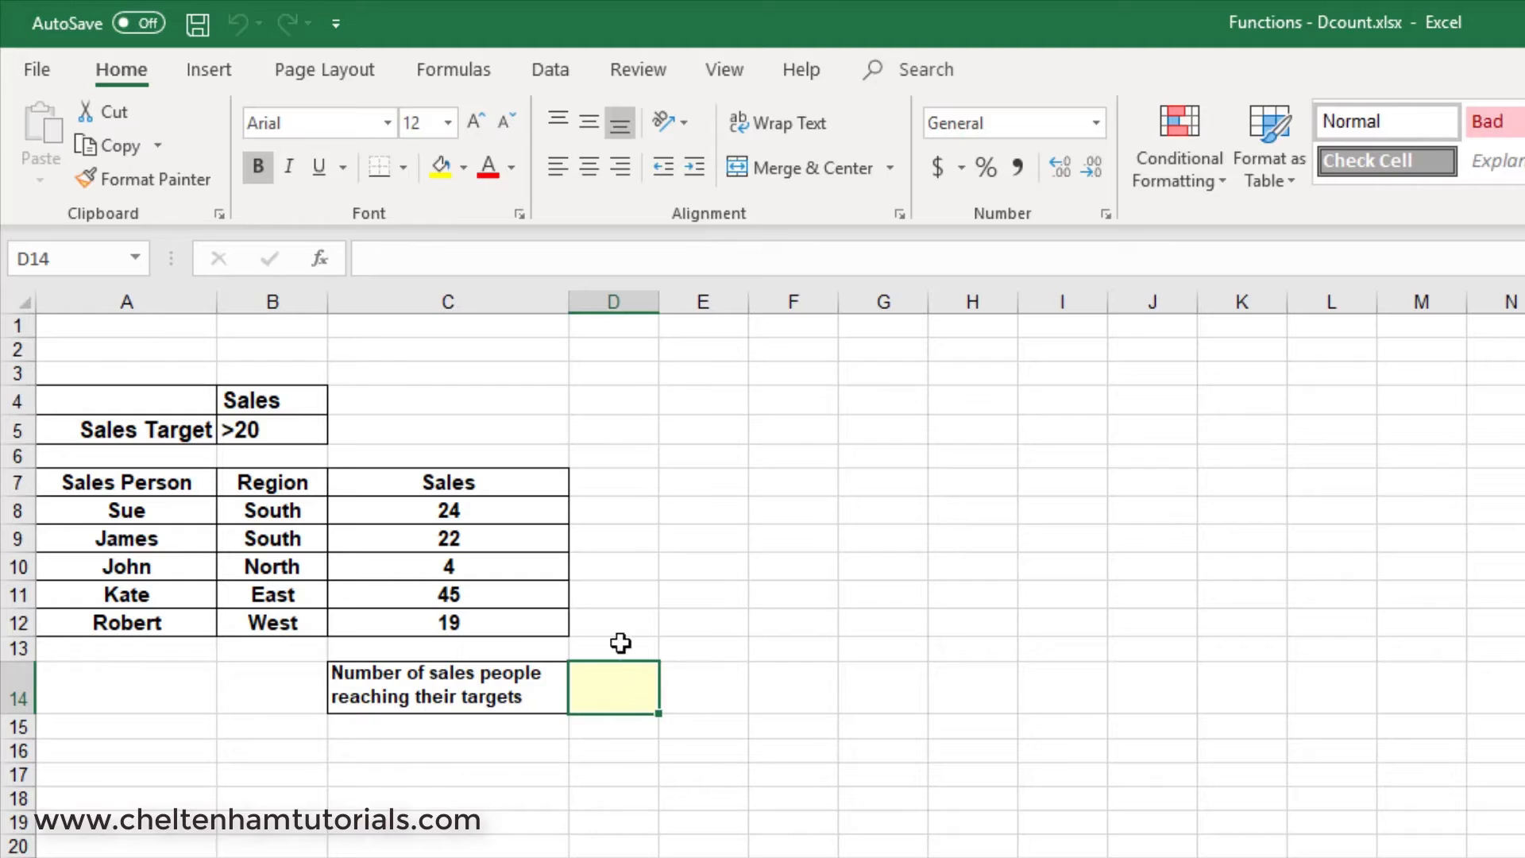
left_click(454, 72)
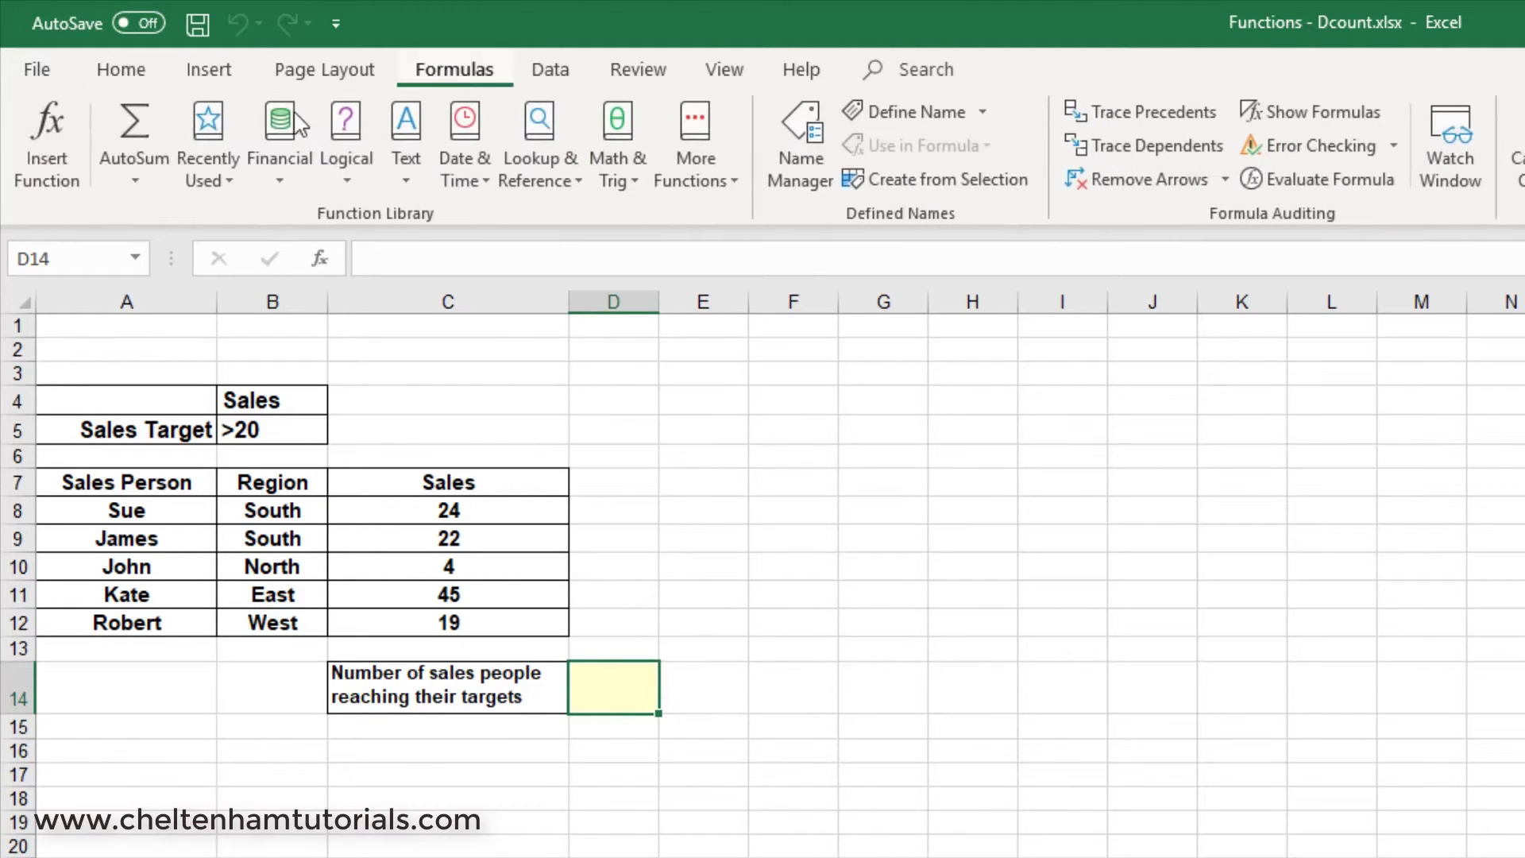
left_click(41, 132)
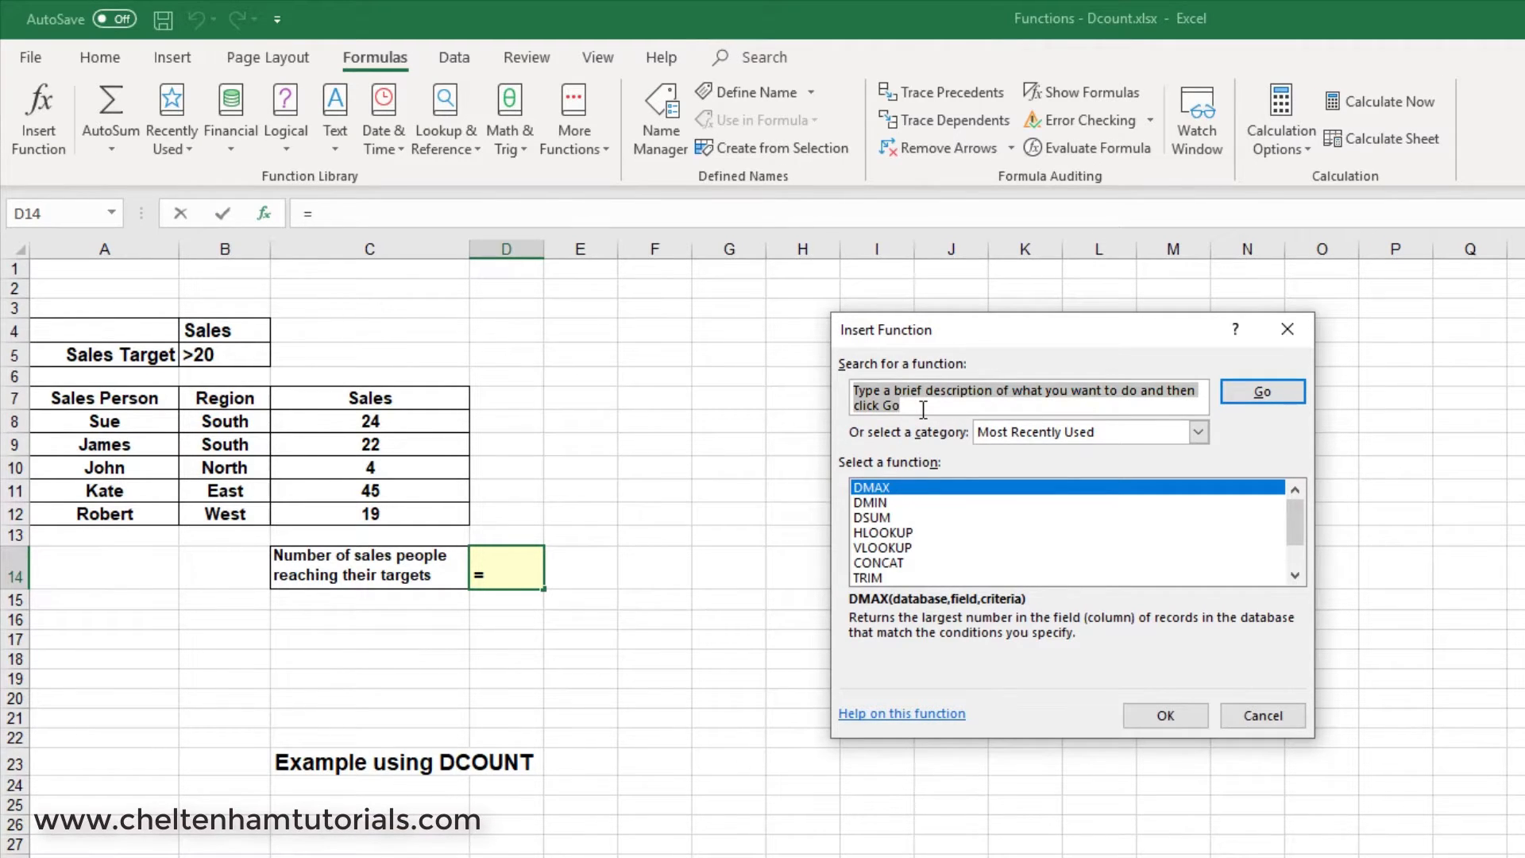
type("DCOUNT")
key("Return")
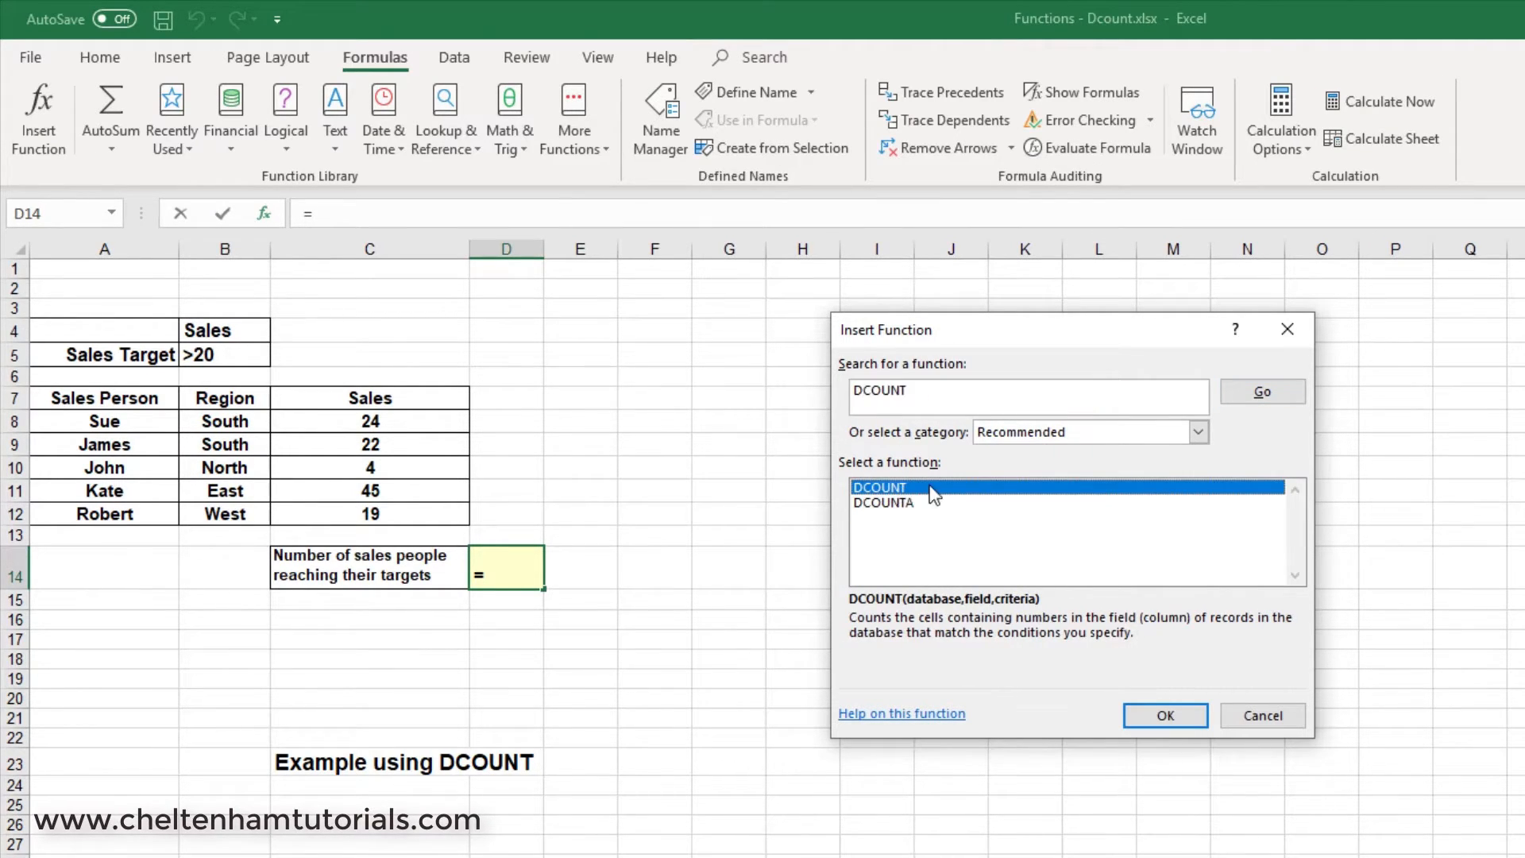
left_click(1171, 723)
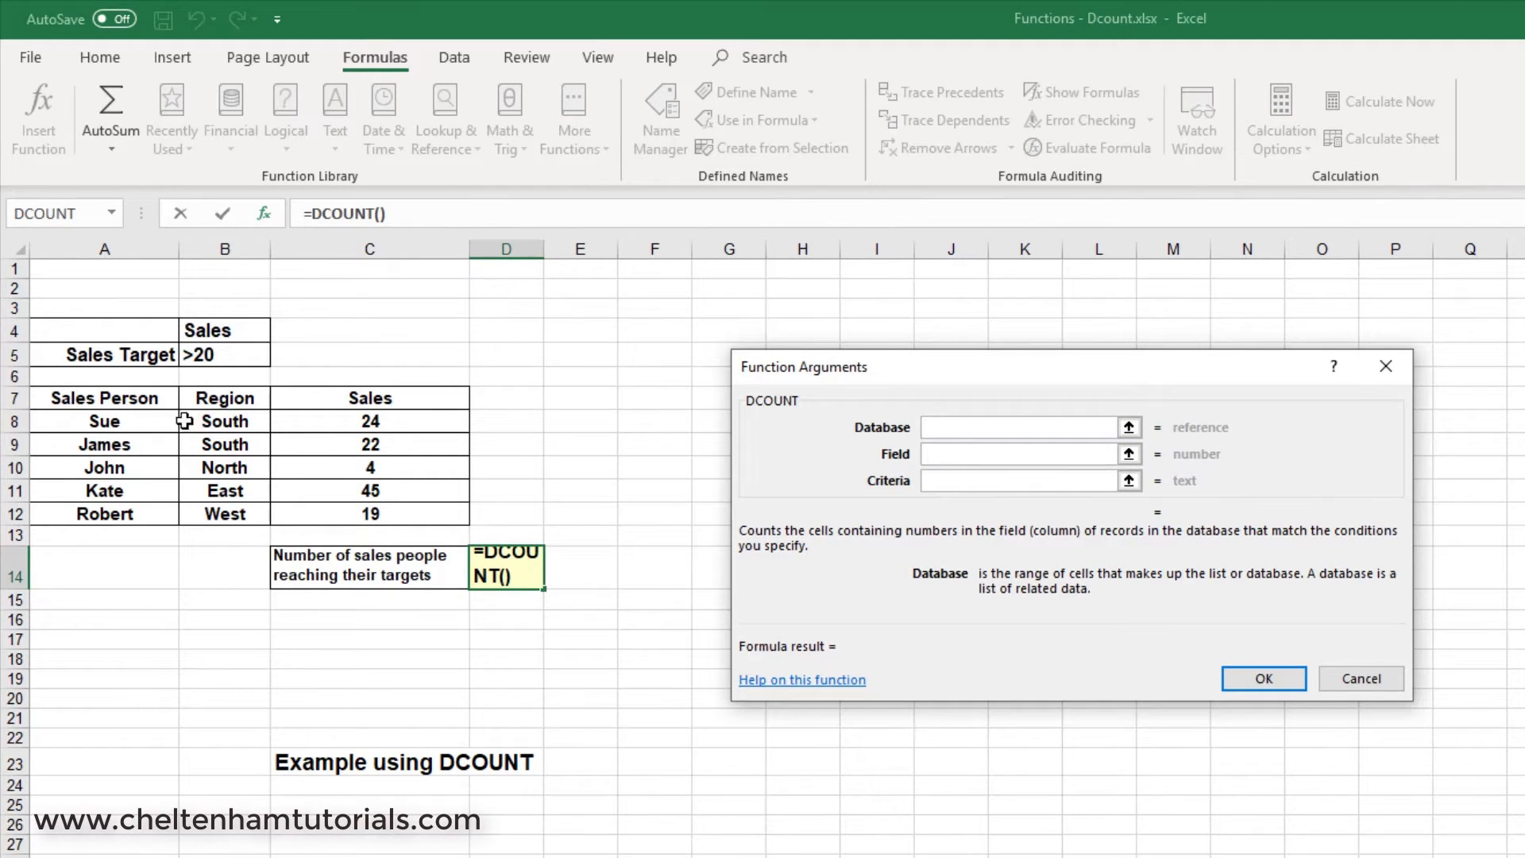
Complete the DCOUNT arguments with database A7:C12, field C7 and criteria B4:B5.
left_click_drag(104, 401, 374, 513)
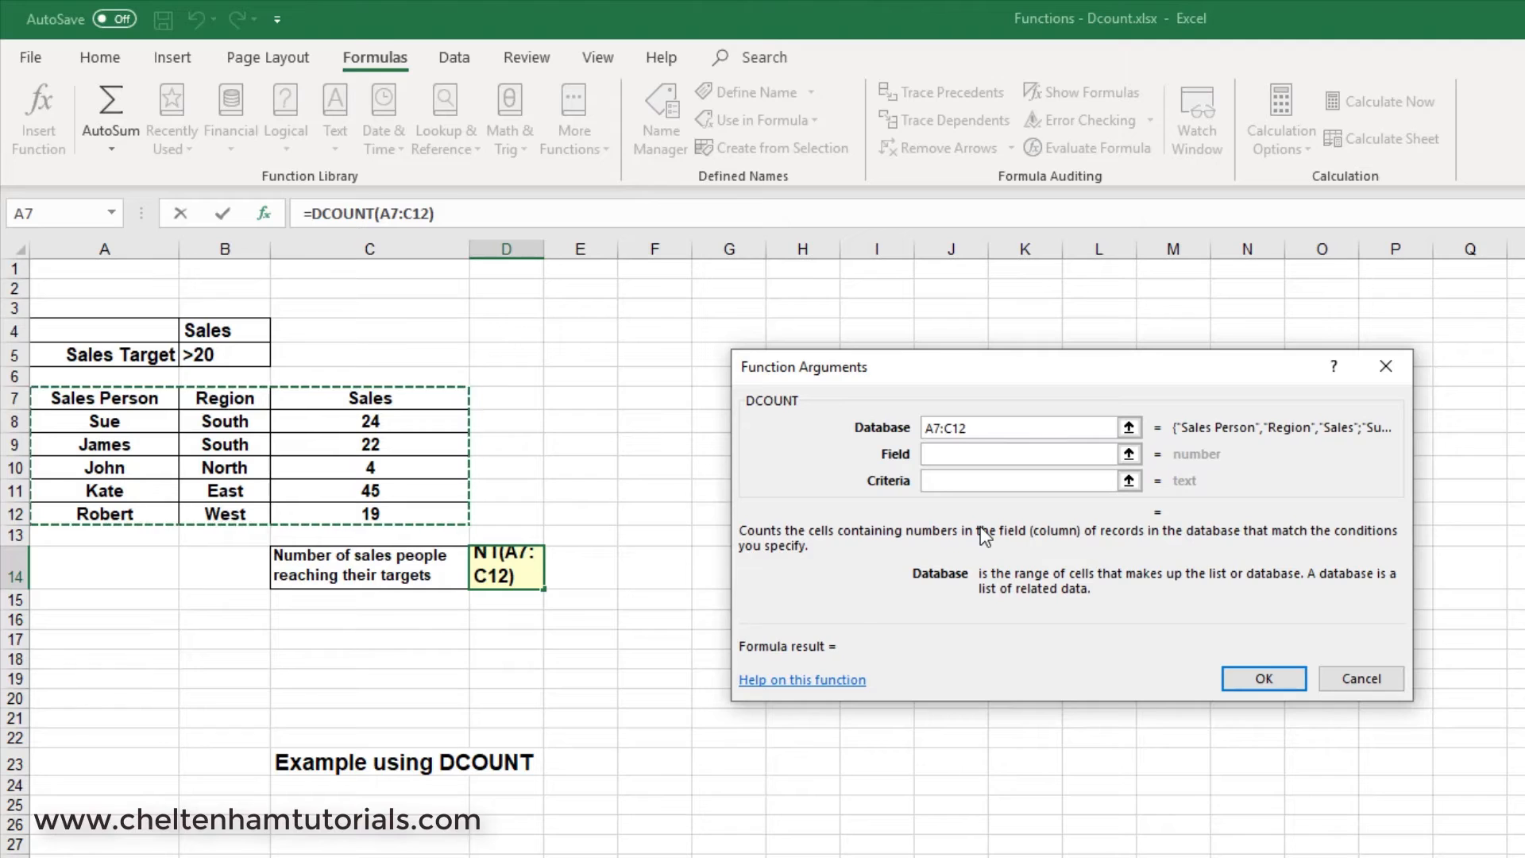
left_click(967, 467)
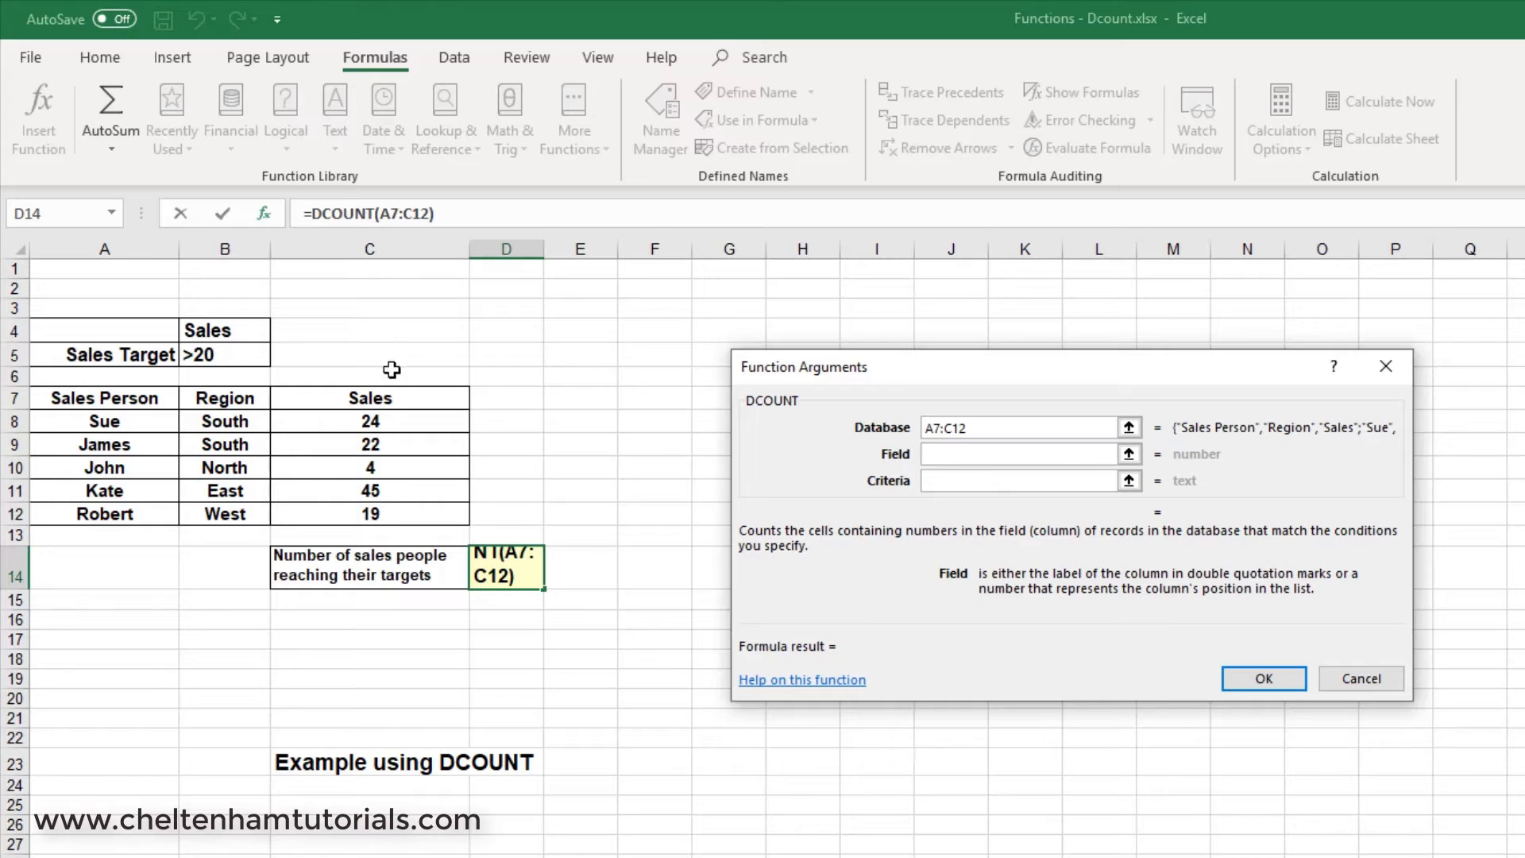
left_click(392, 400)
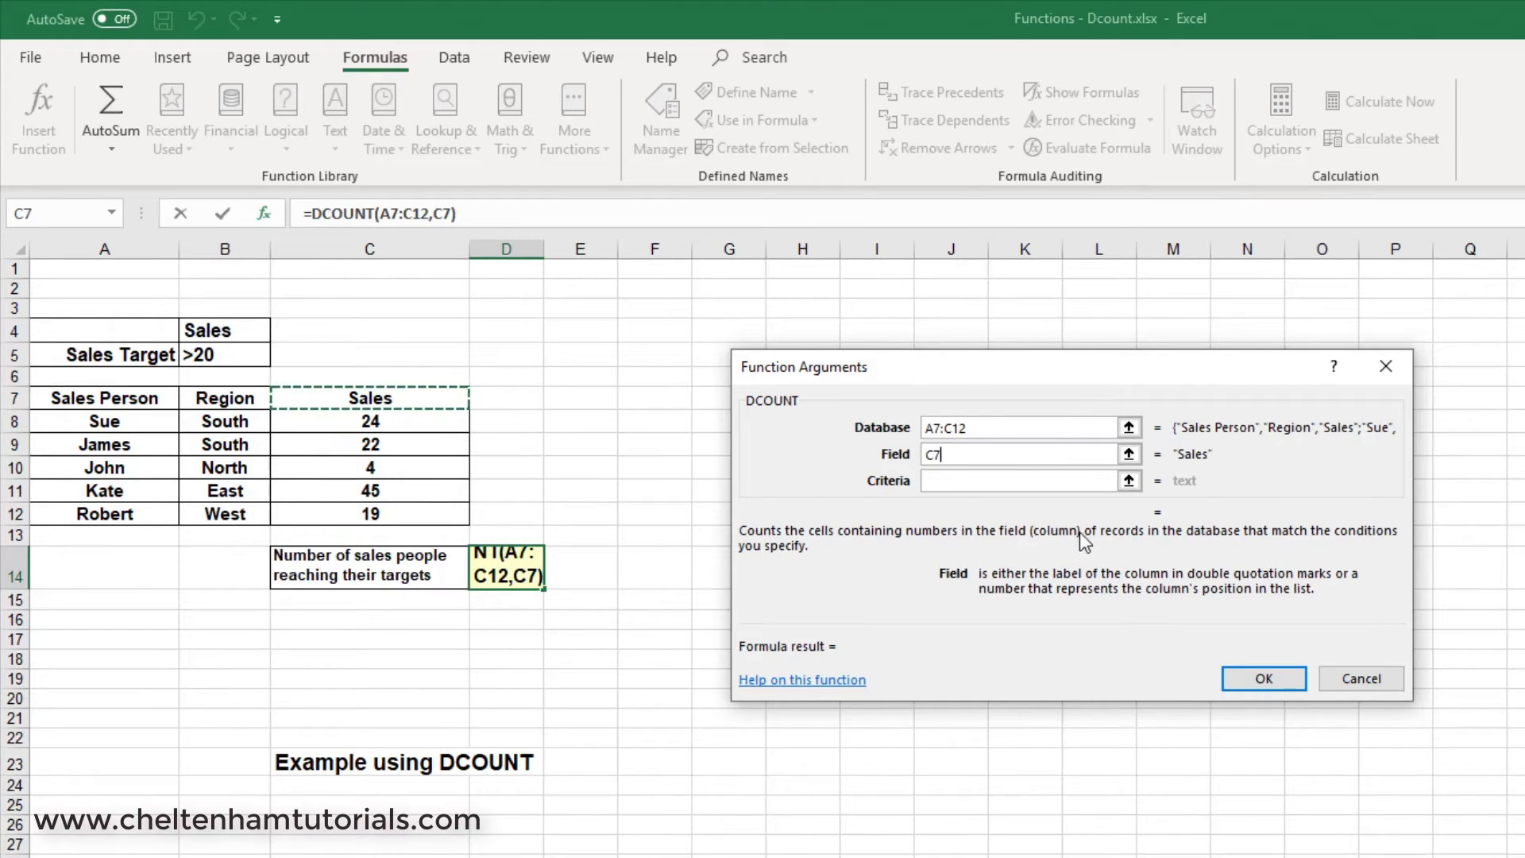
left_click(1049, 481)
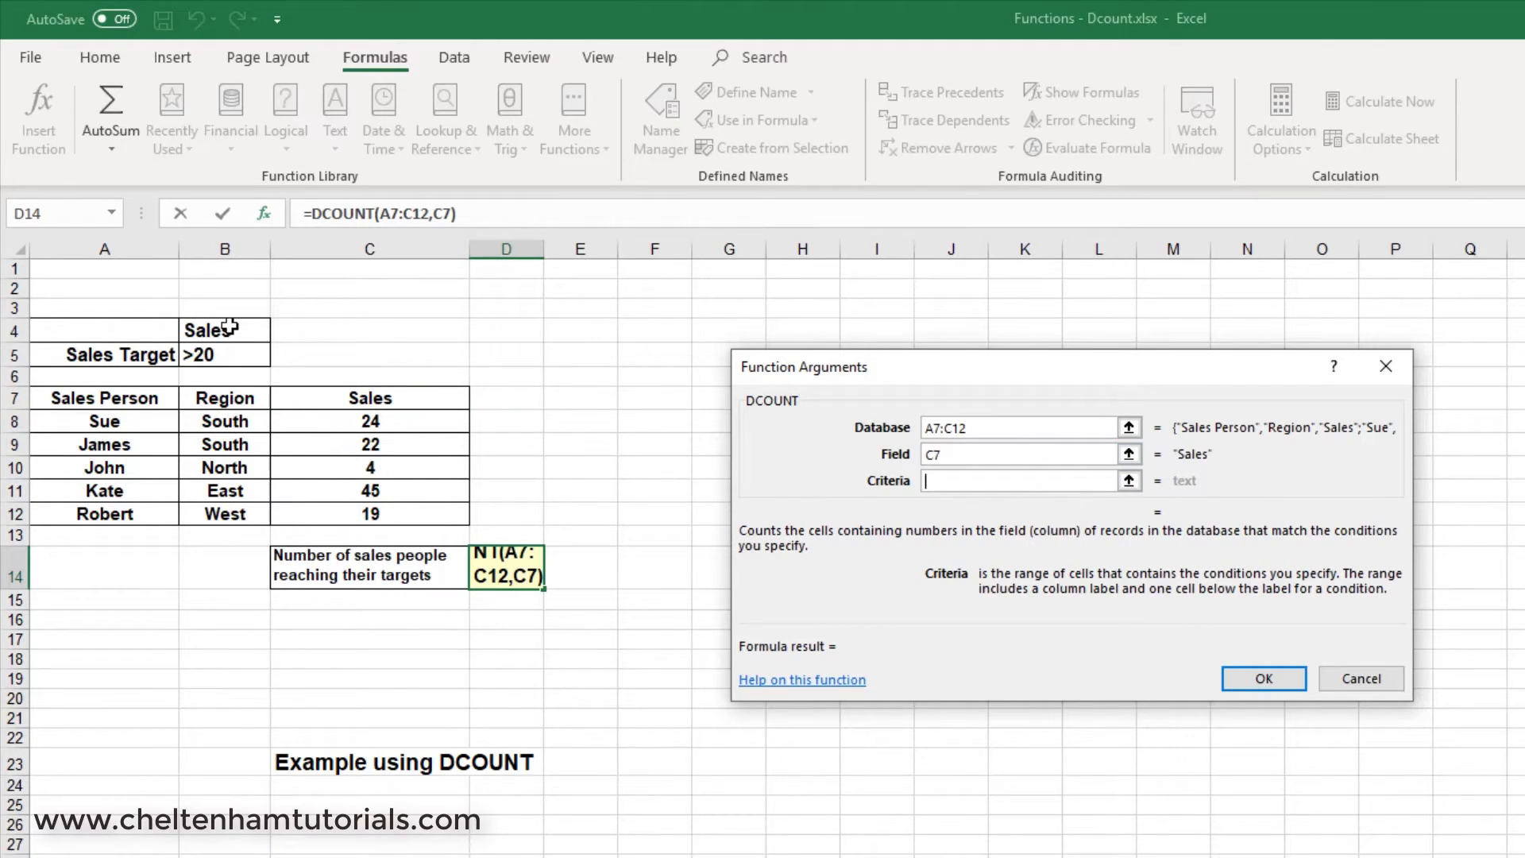
left_click_drag(230, 326, 238, 351)
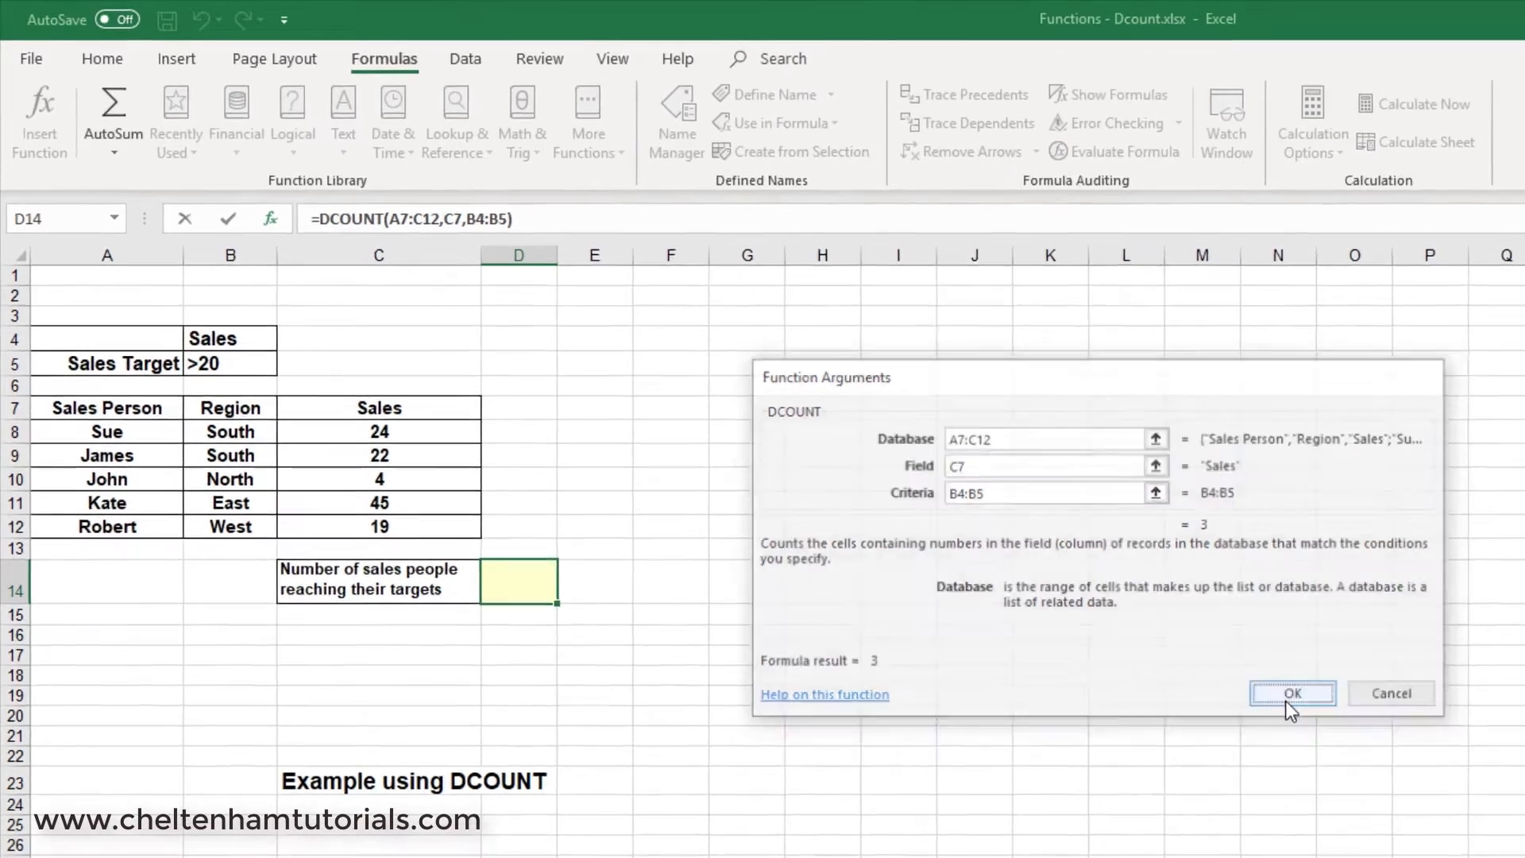
left_click(1290, 693)
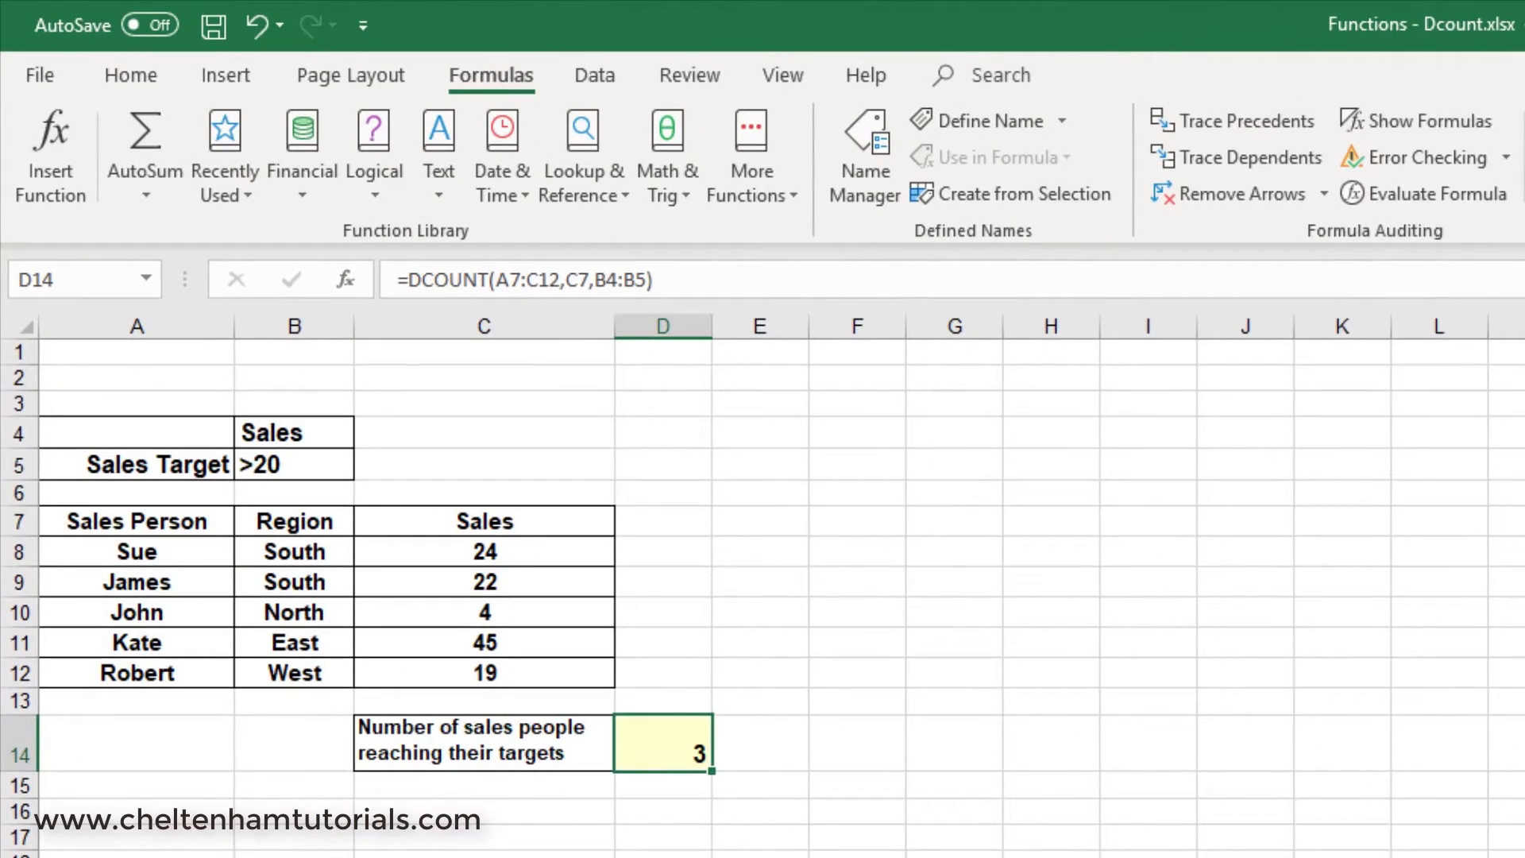
left_click(760, 857)
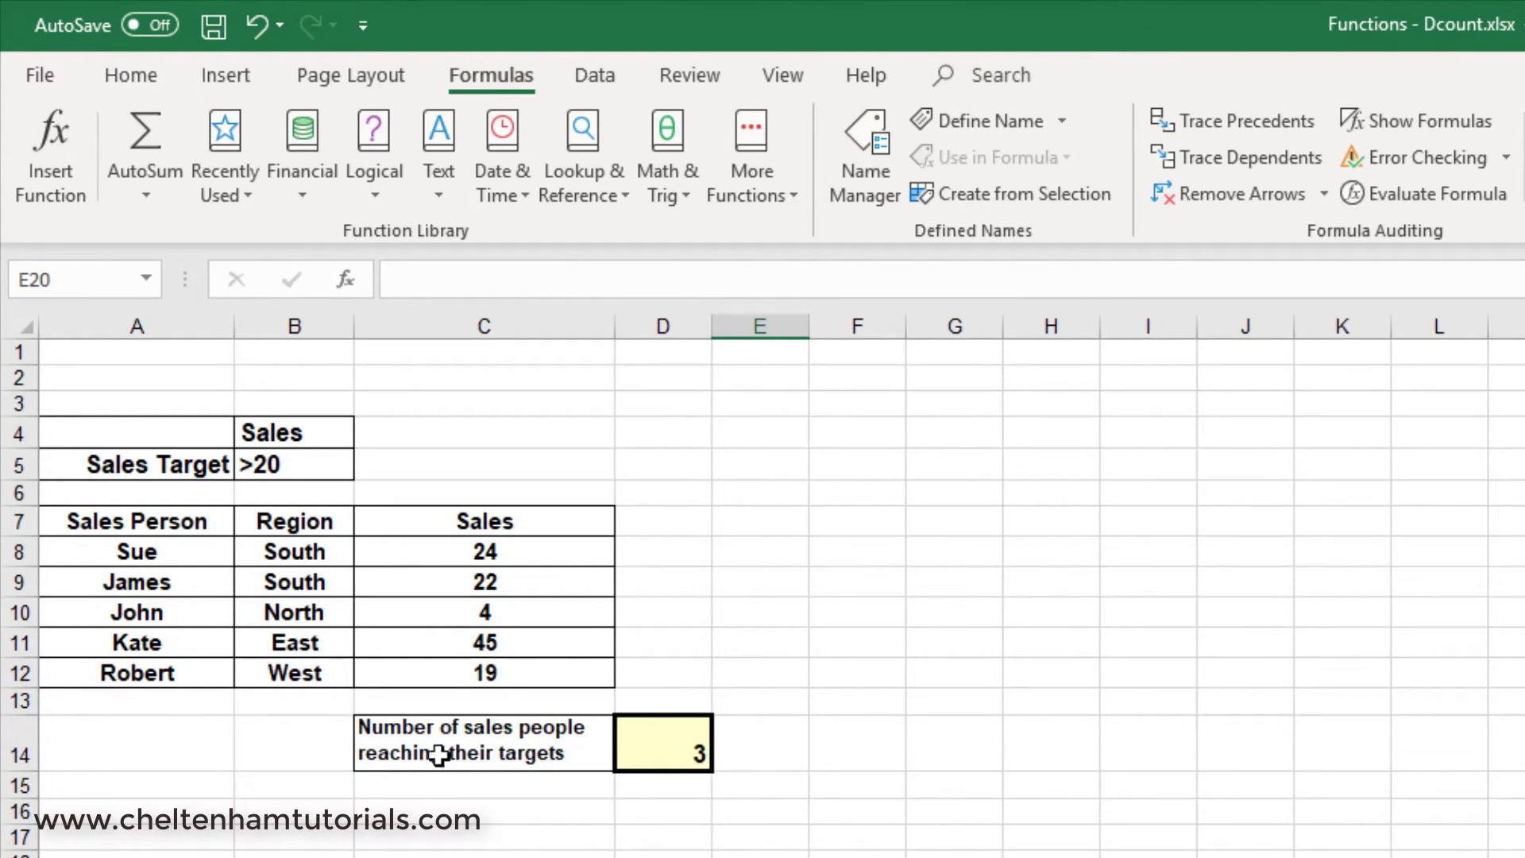
Change the sales target criterion in B5 to >24 to test the DCOUNT formula.
double_click(290, 467)
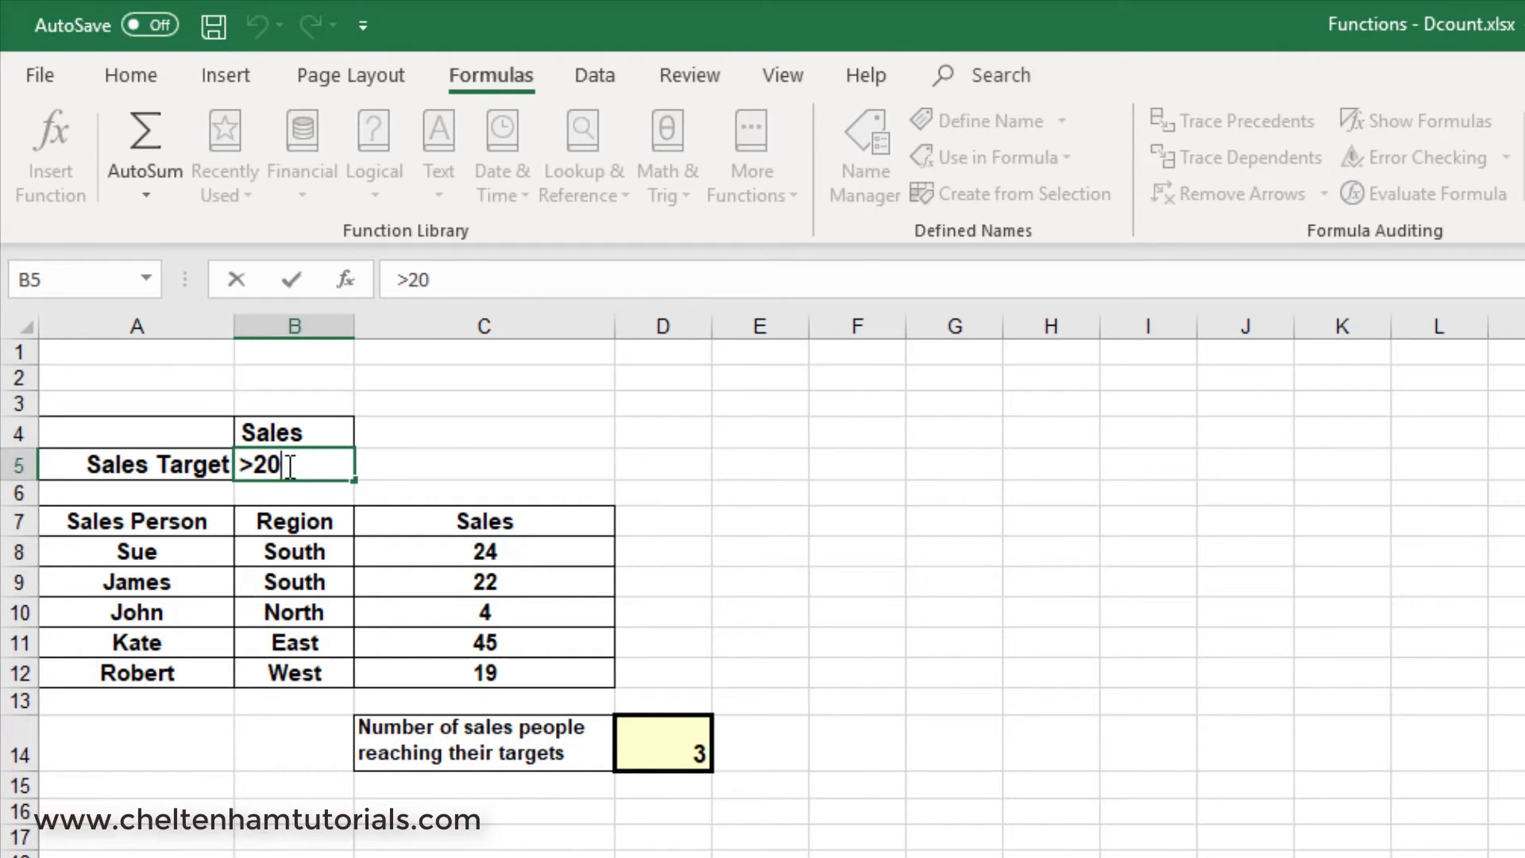
key("BackSpace")
type("4")
key("Return")
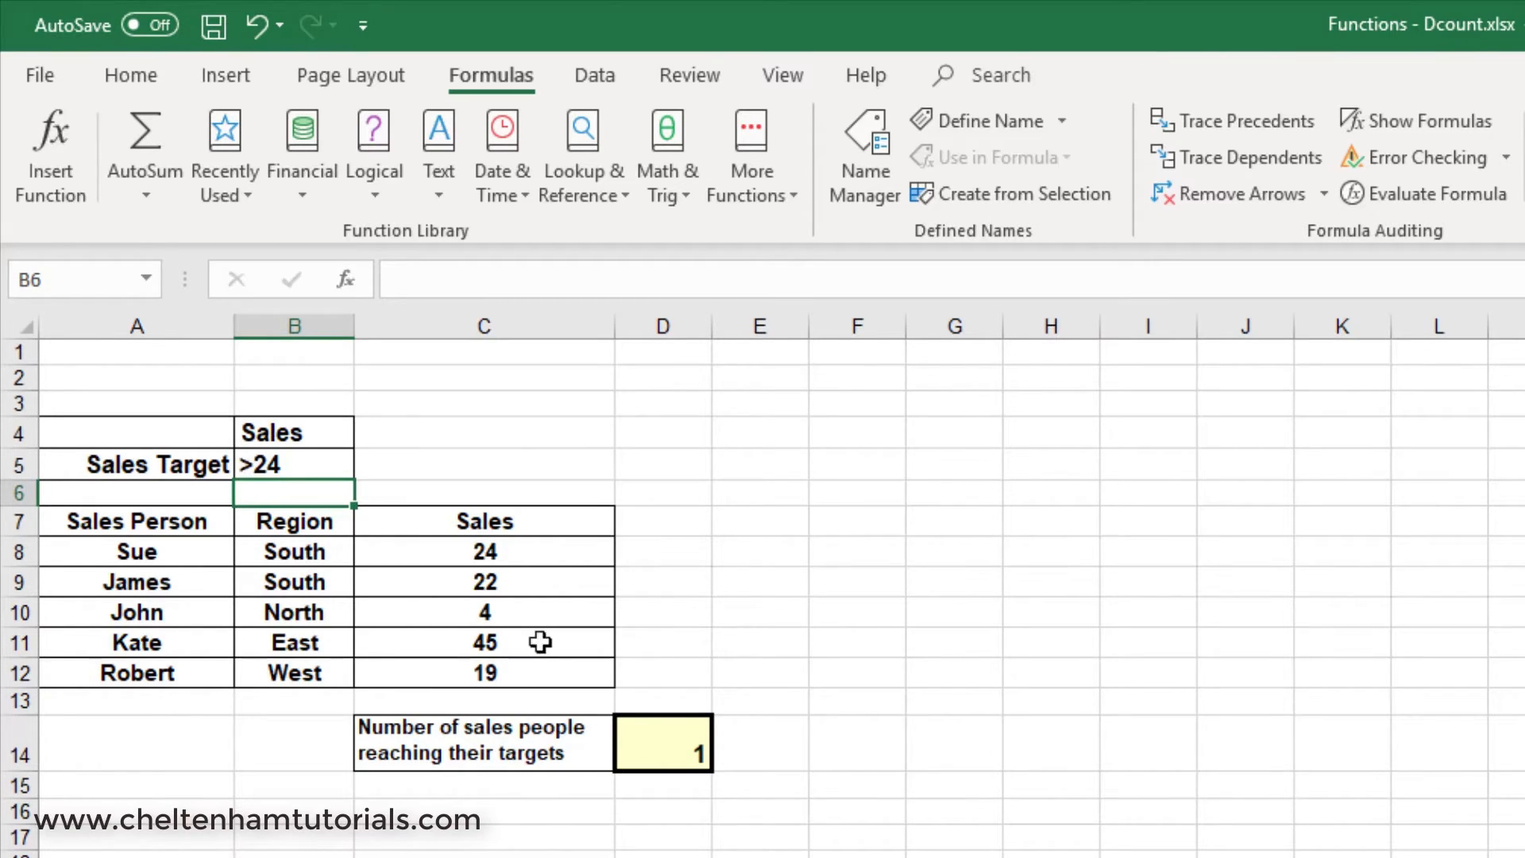
Change the sales target criterion in B5 to >2.
left_click(286, 463)
double_click(292, 468)
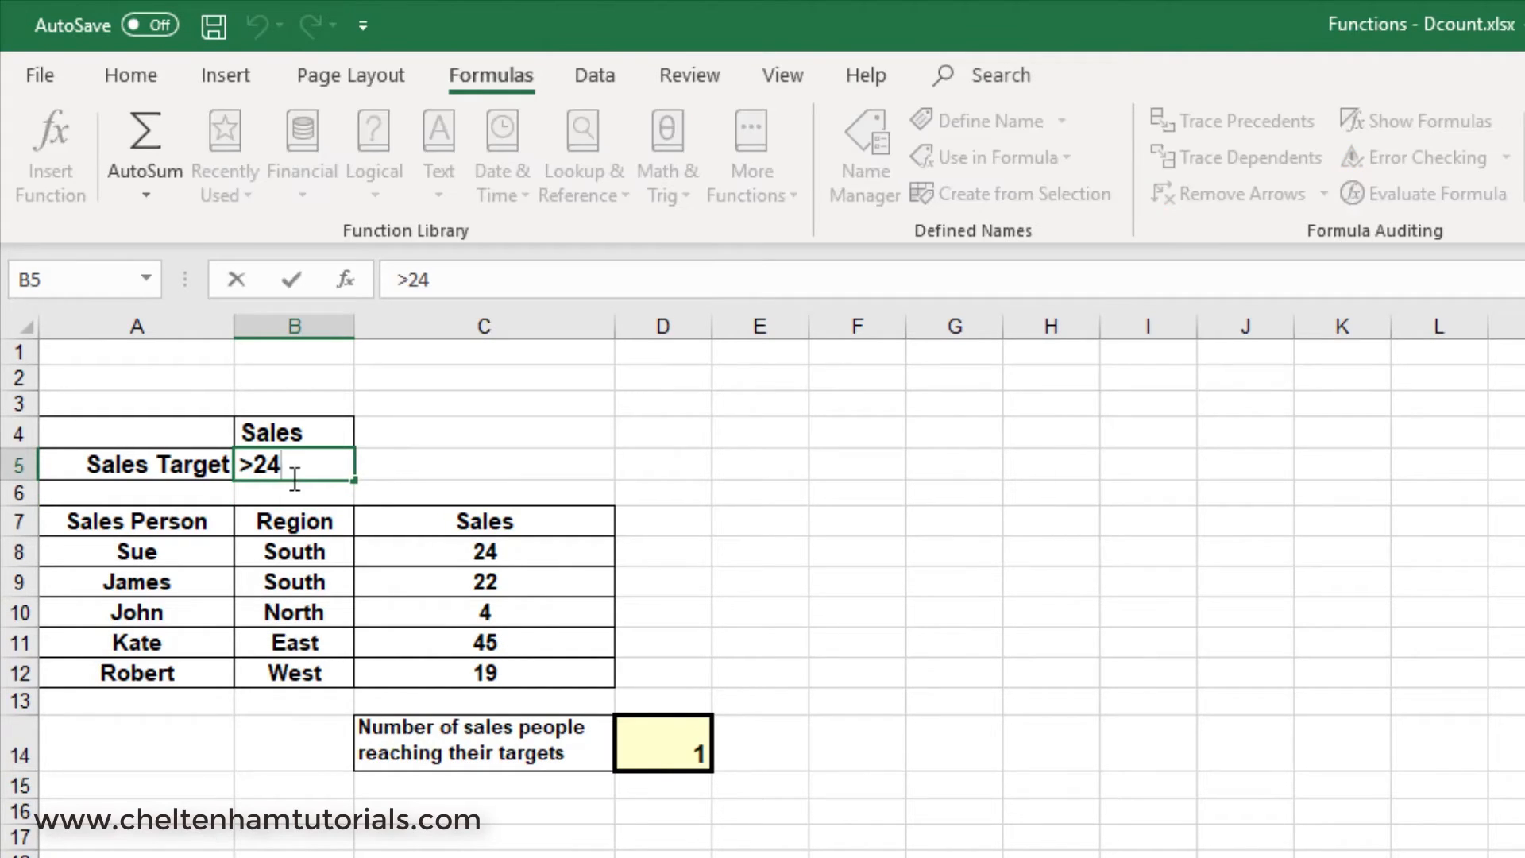
key("BackSpace")
key("BackSpace")
type("2")
key("Return")
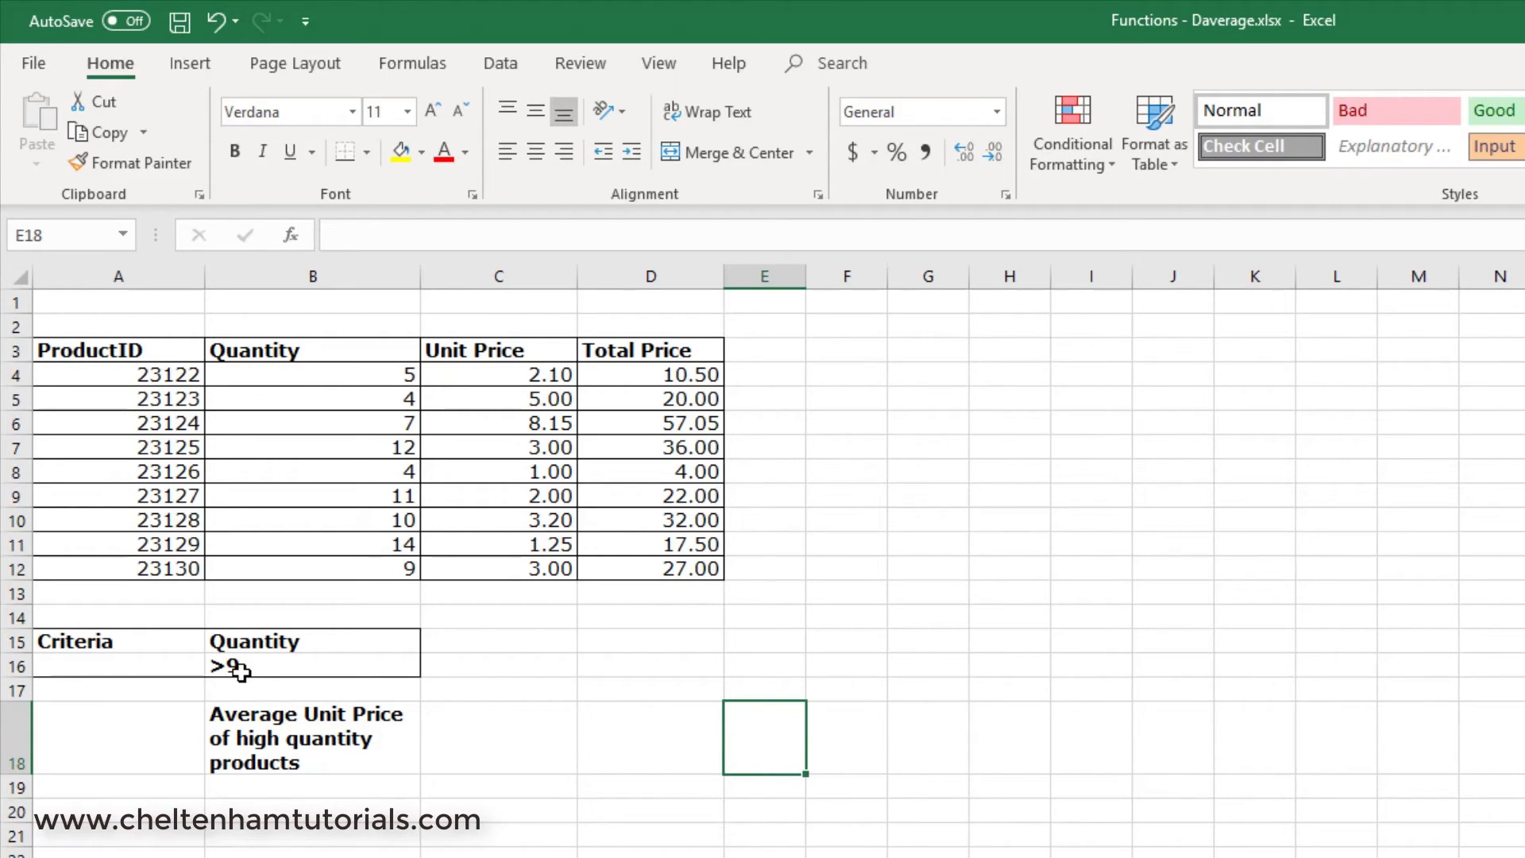
In the Functions - Daverage workbook, search for the DAVERAGE function and insert it into cell C18.
left_click(483, 737)
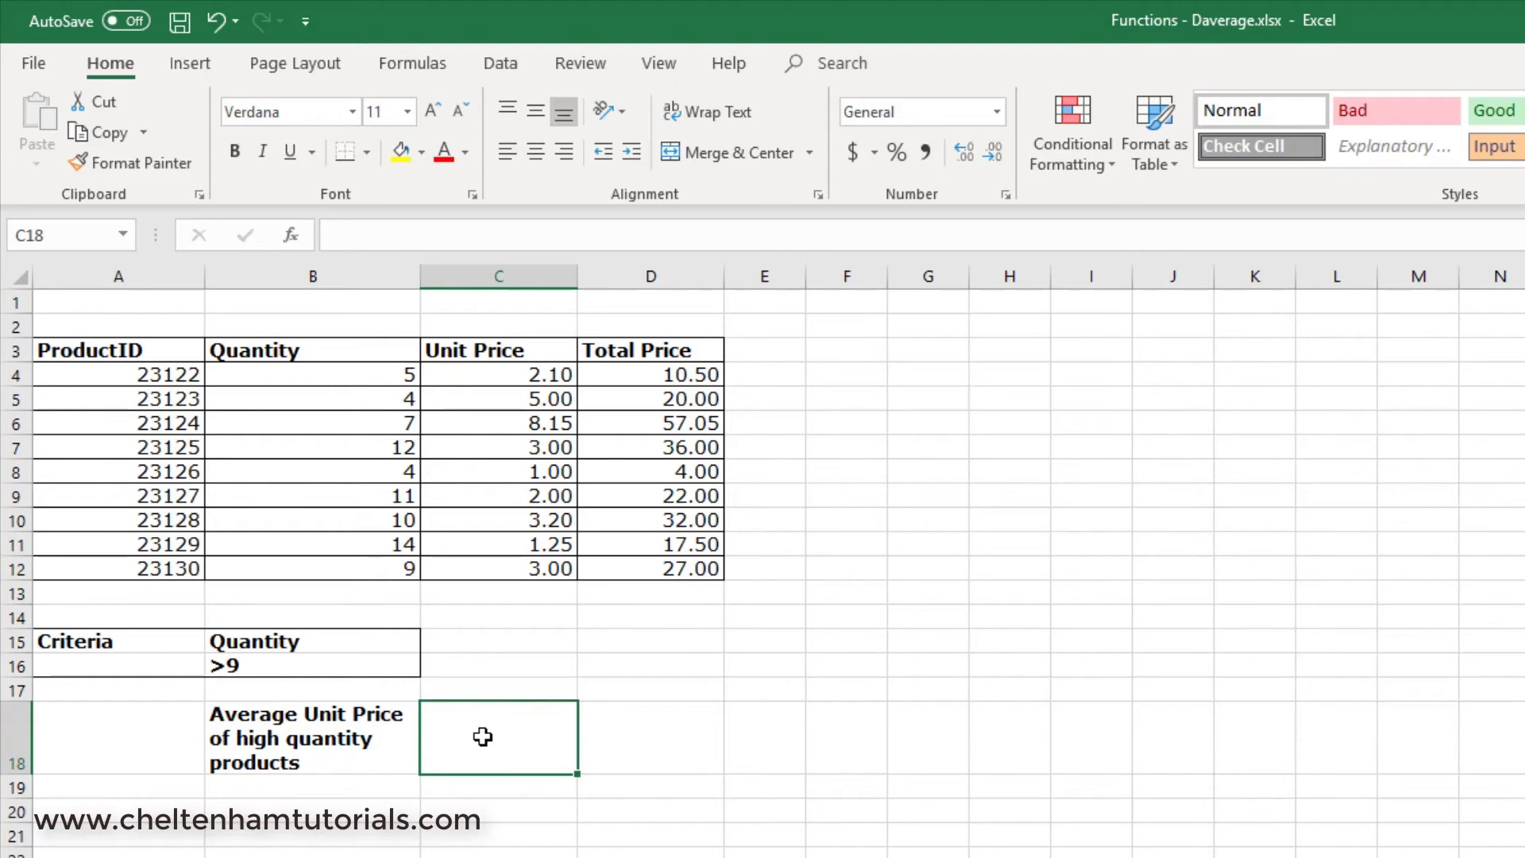
left_click(429, 68)
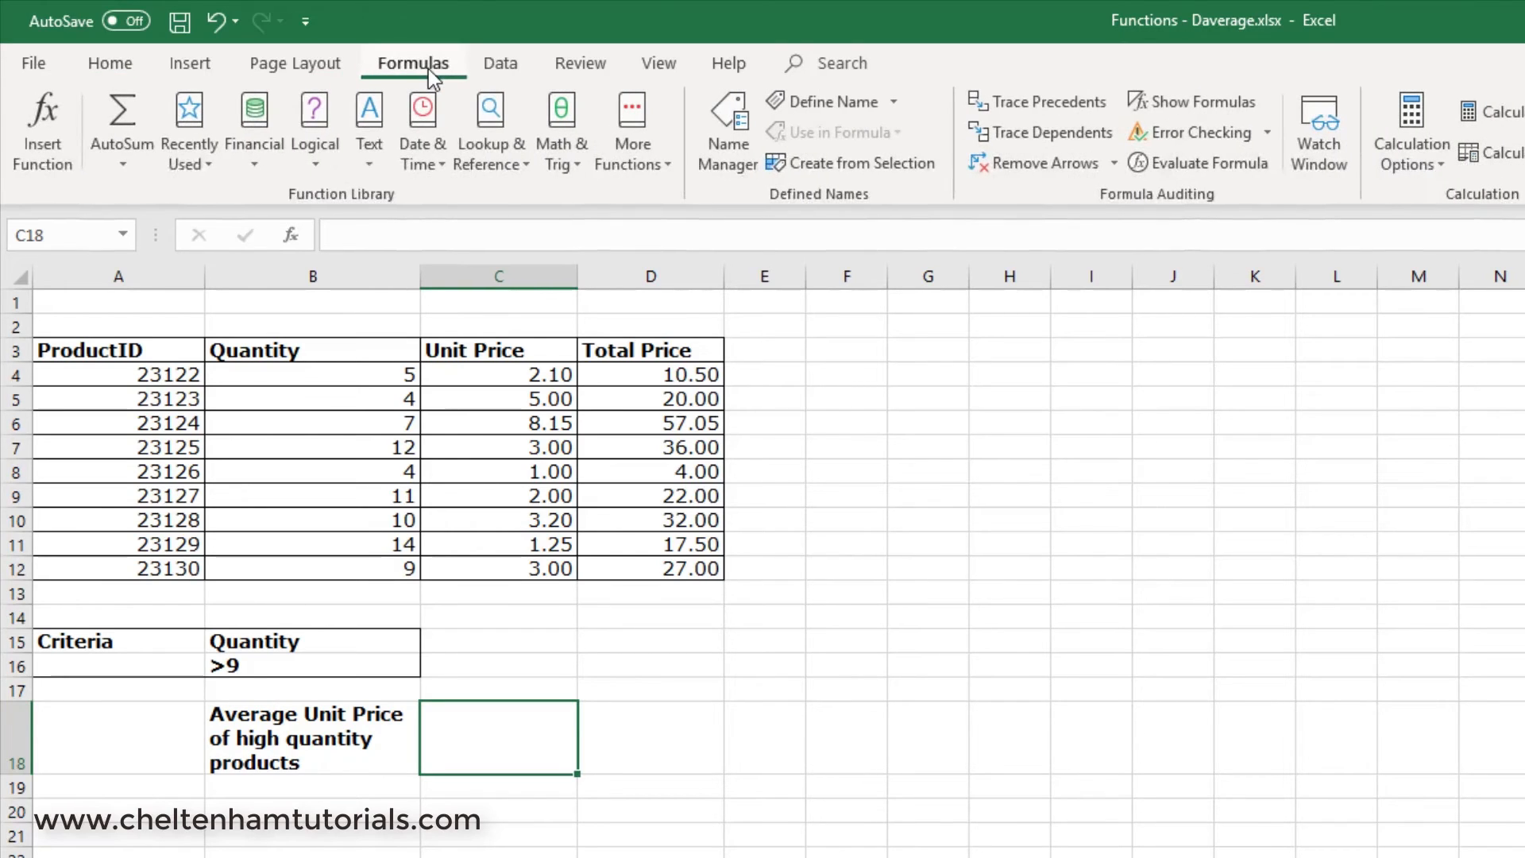
left_click(37, 139)
left_click(996, 430)
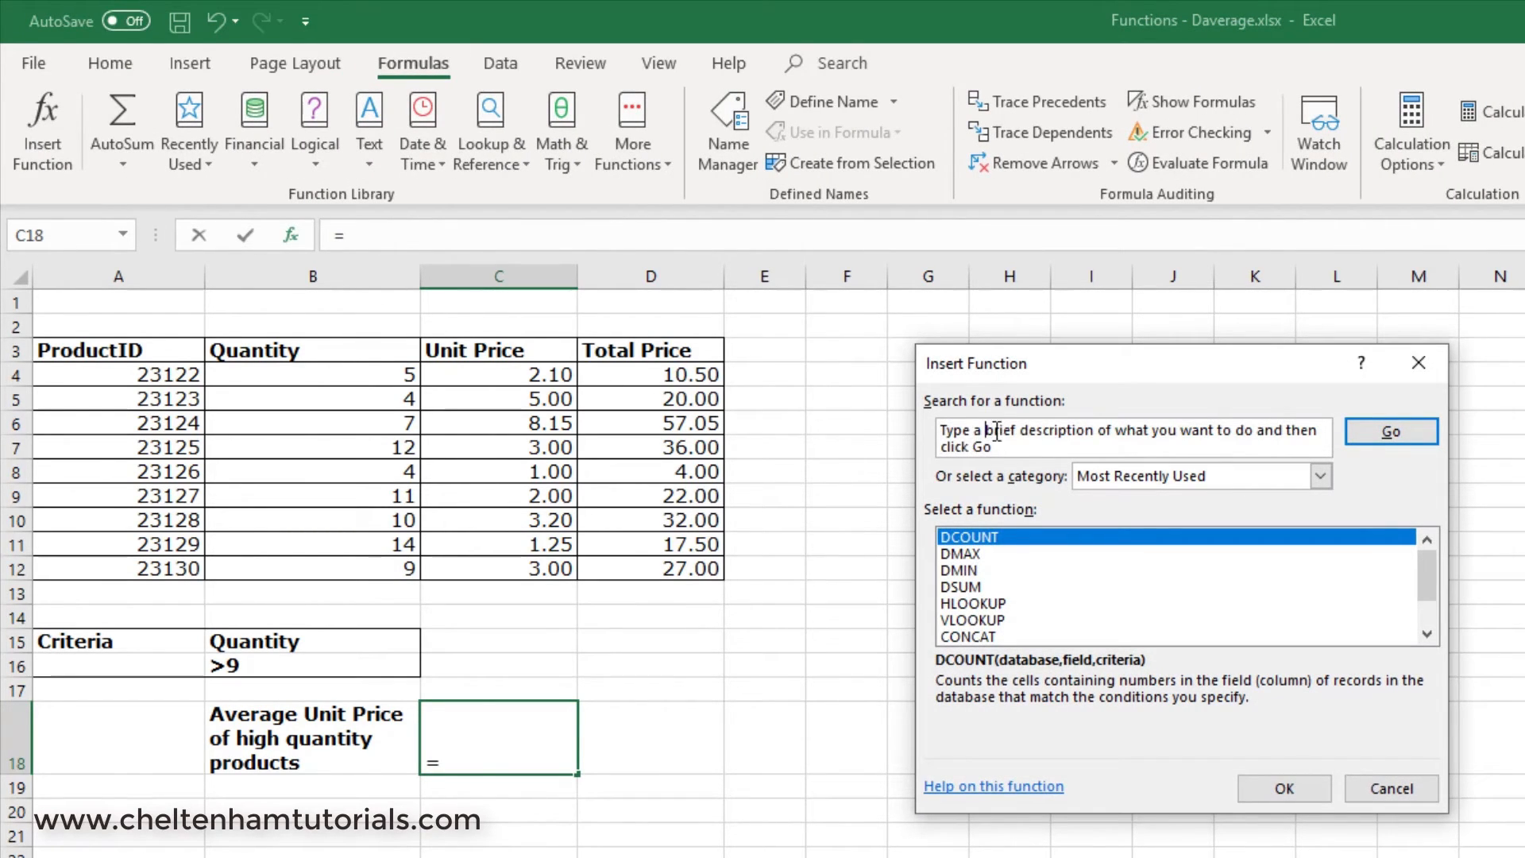
left_click_drag(1024, 449, 938, 427)
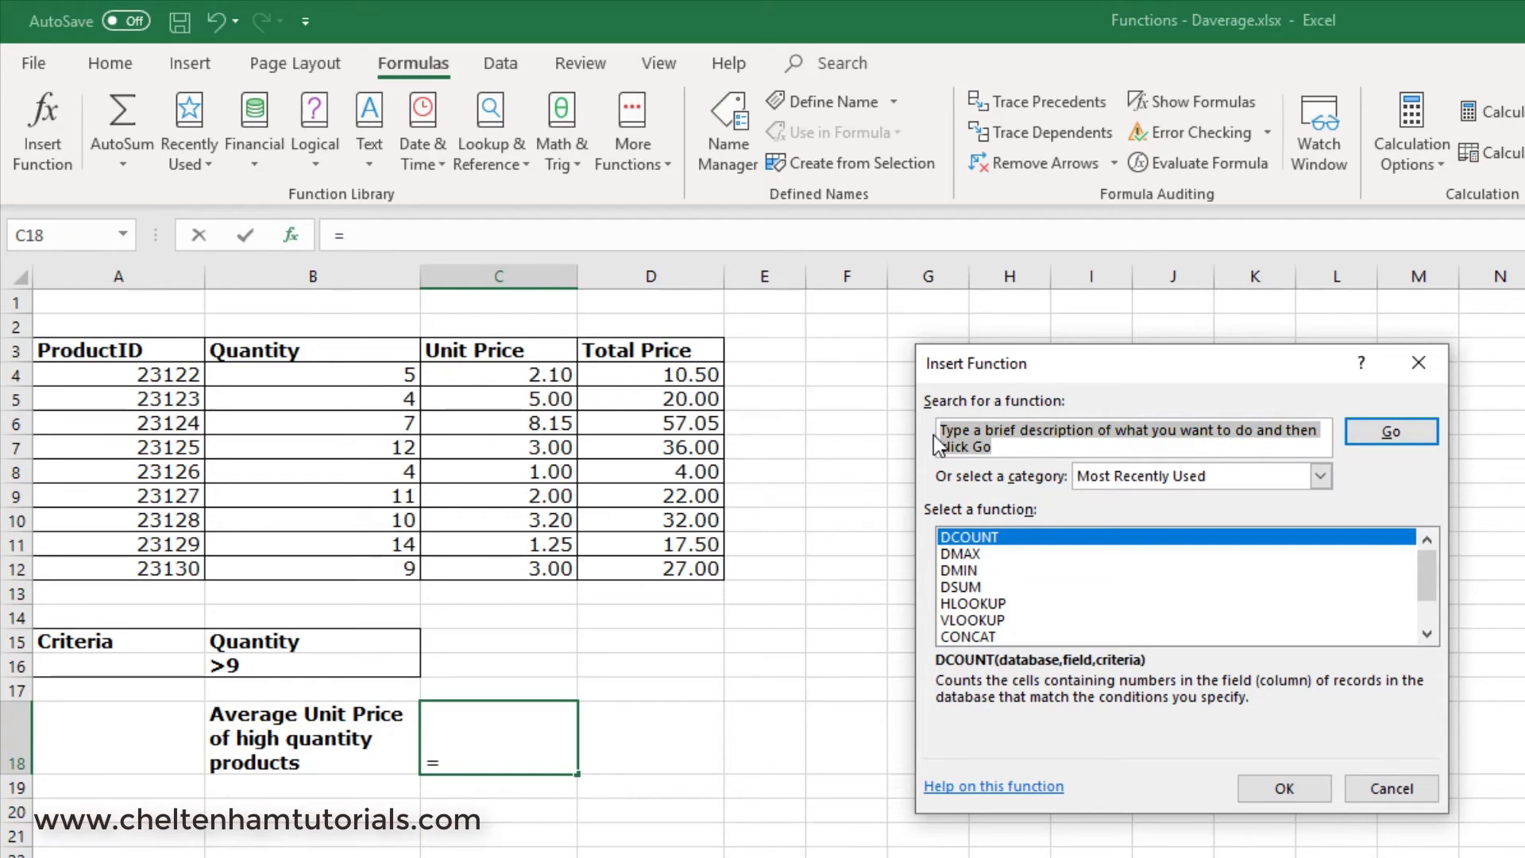
type("DAVERAGE")
key("Return")
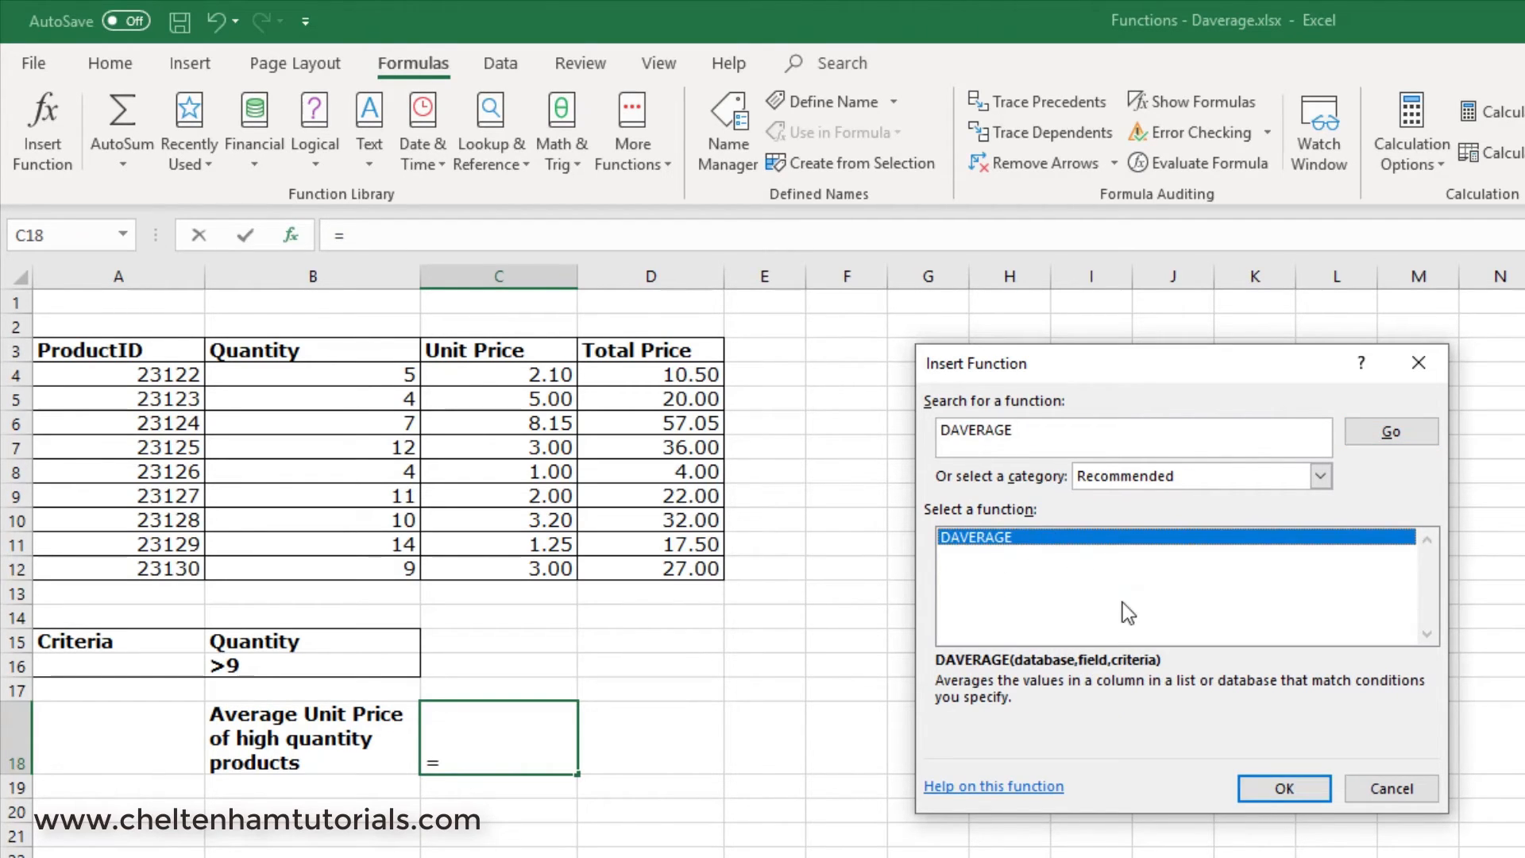
left_click(1281, 788)
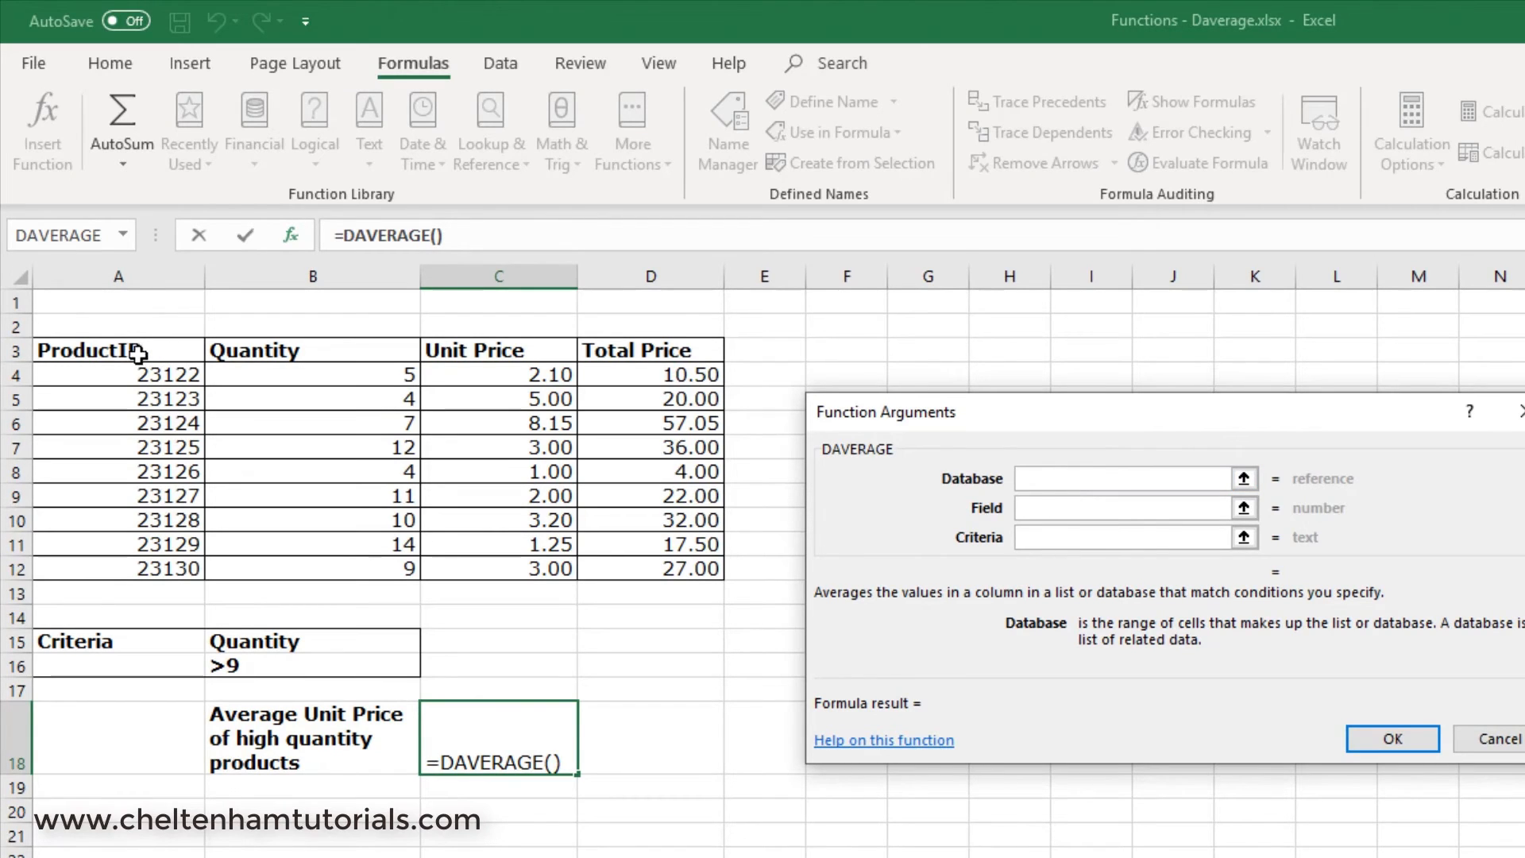
Complete the DAVERAGE arguments with database A3:D12, field C3 and criteria B15:B16.
left_click_drag(129, 350, 671, 566)
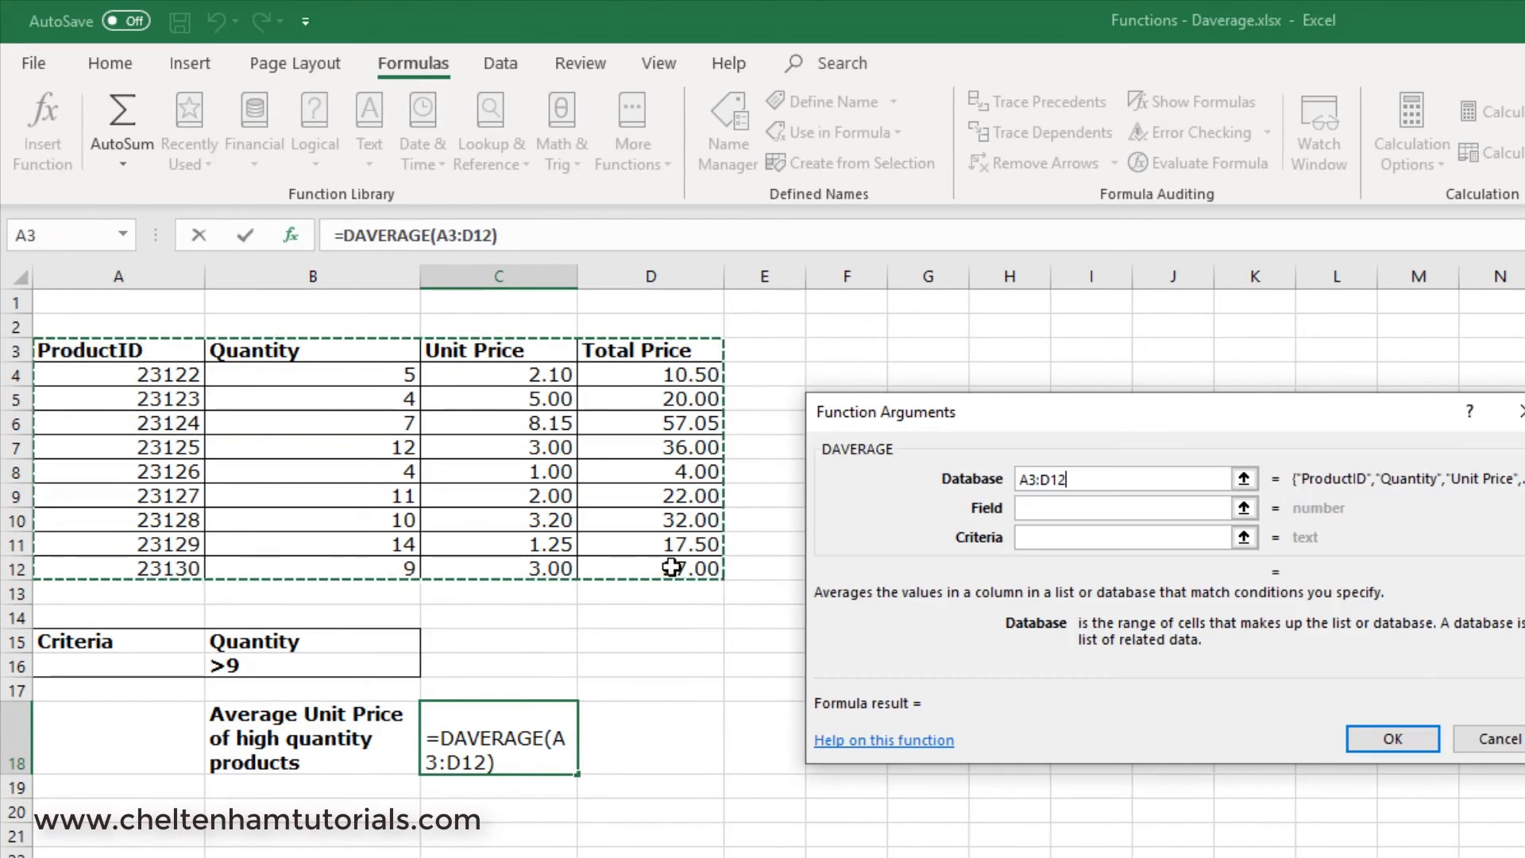
left_click(1047, 503)
left_click(1054, 507)
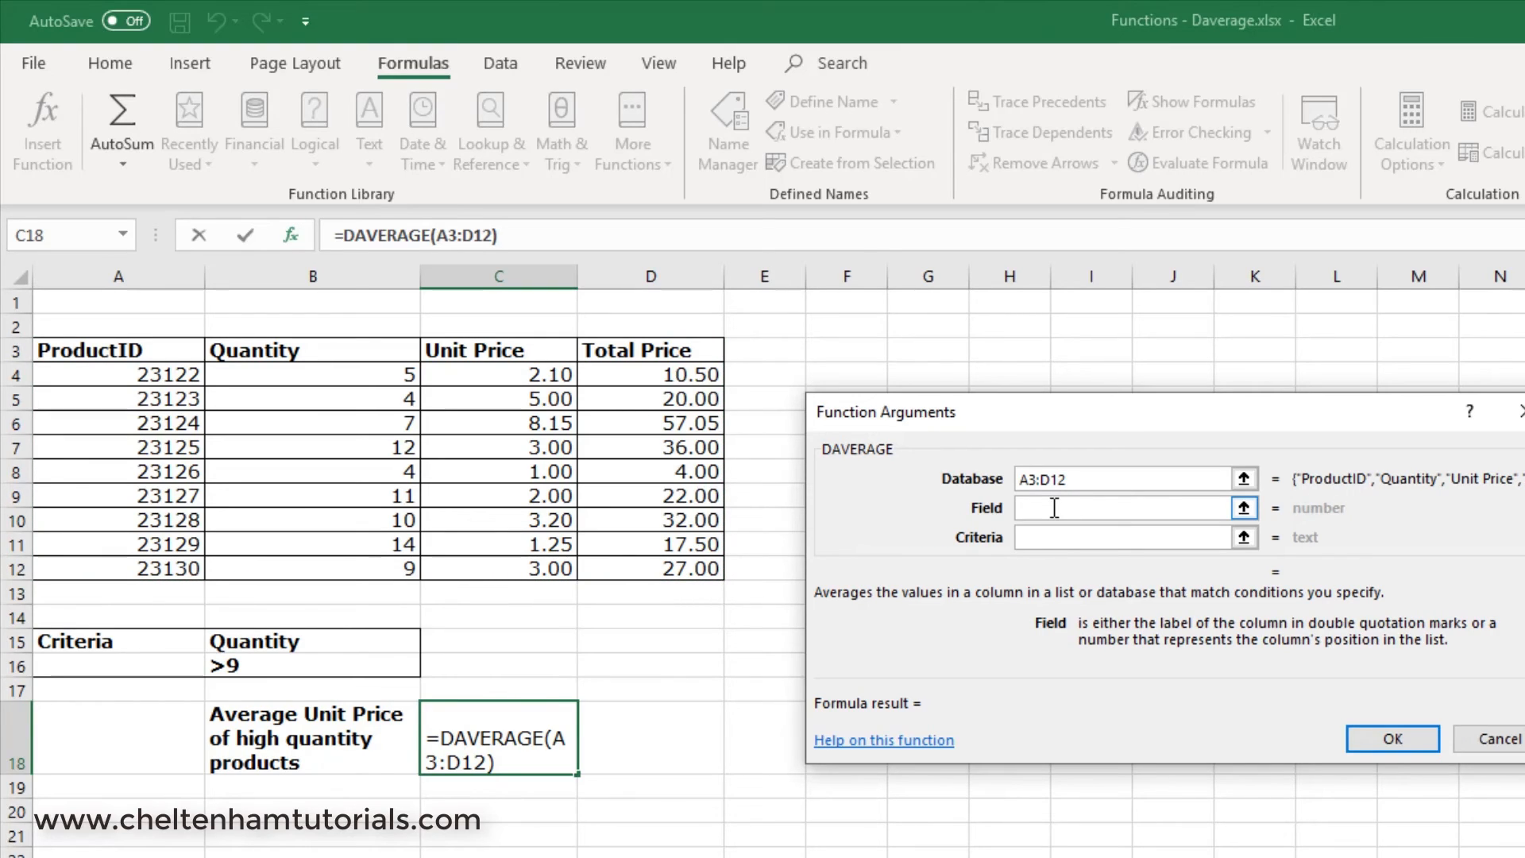
left_click(518, 352)
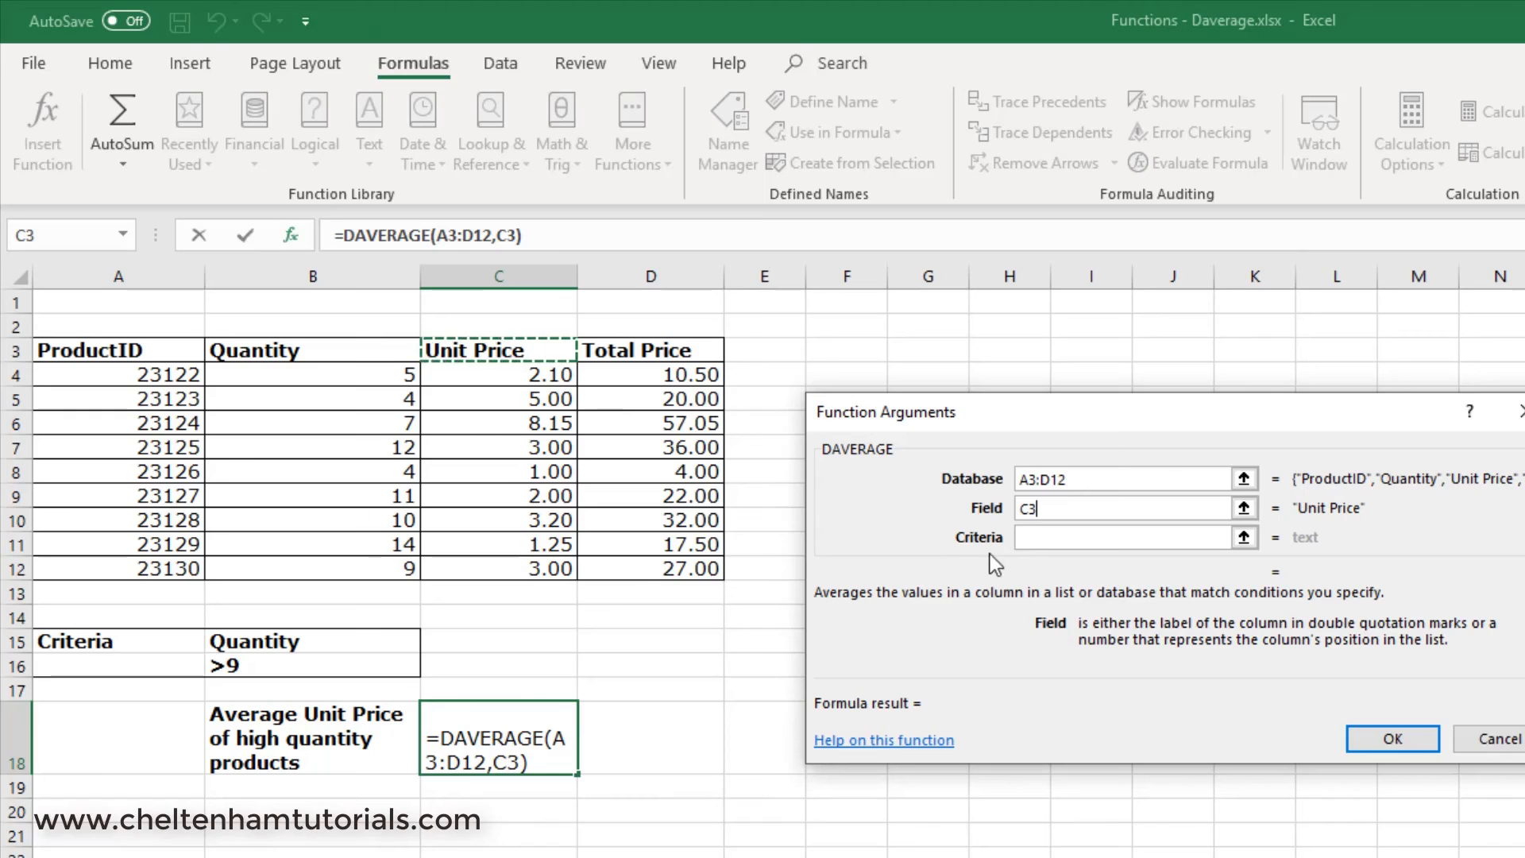
left_click(1046, 536)
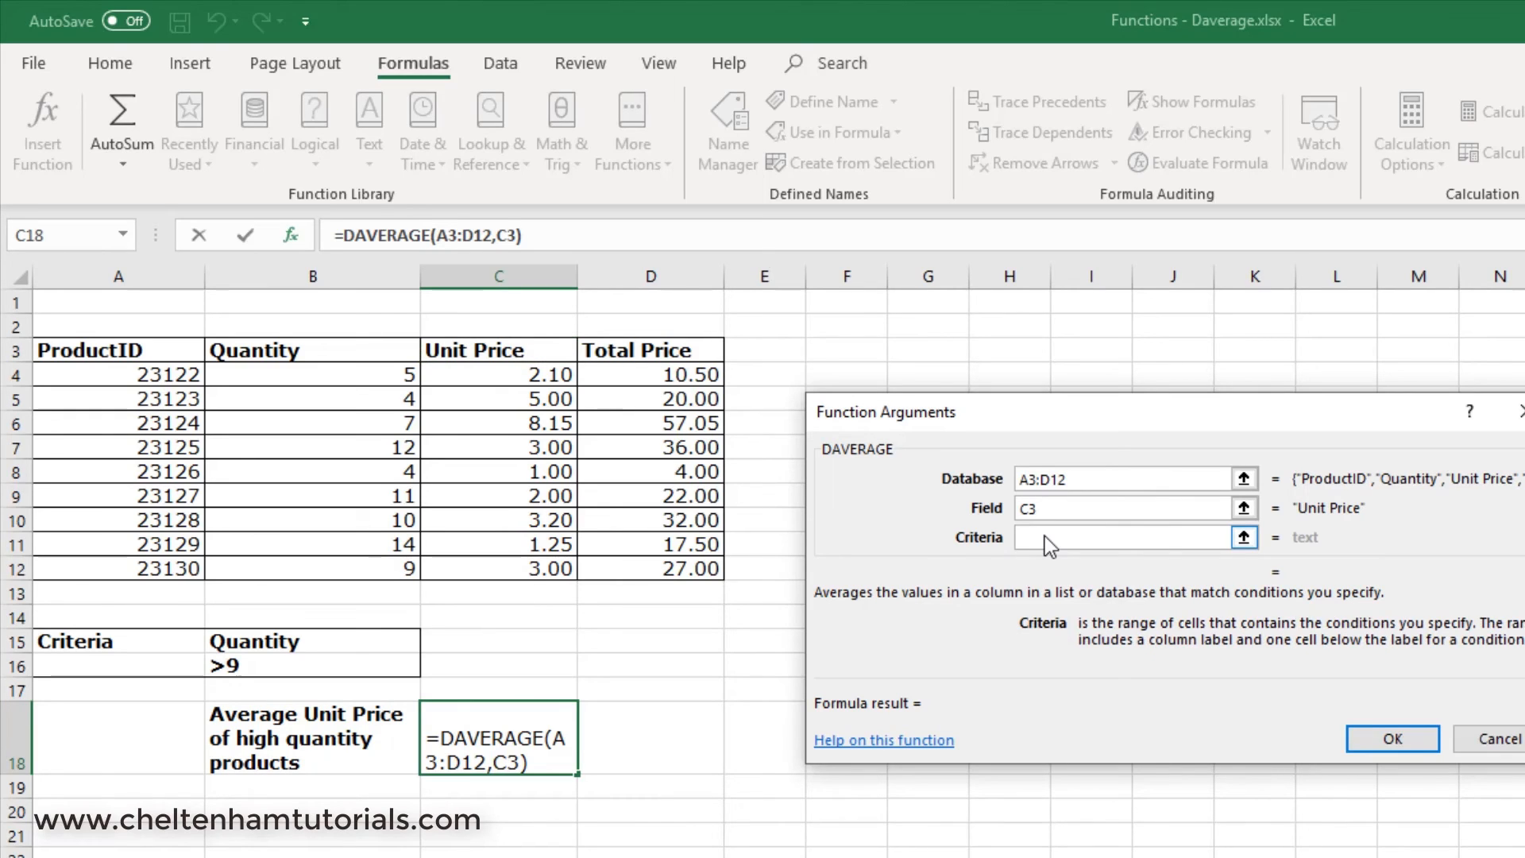
left_click_drag(256, 640, 257, 670)
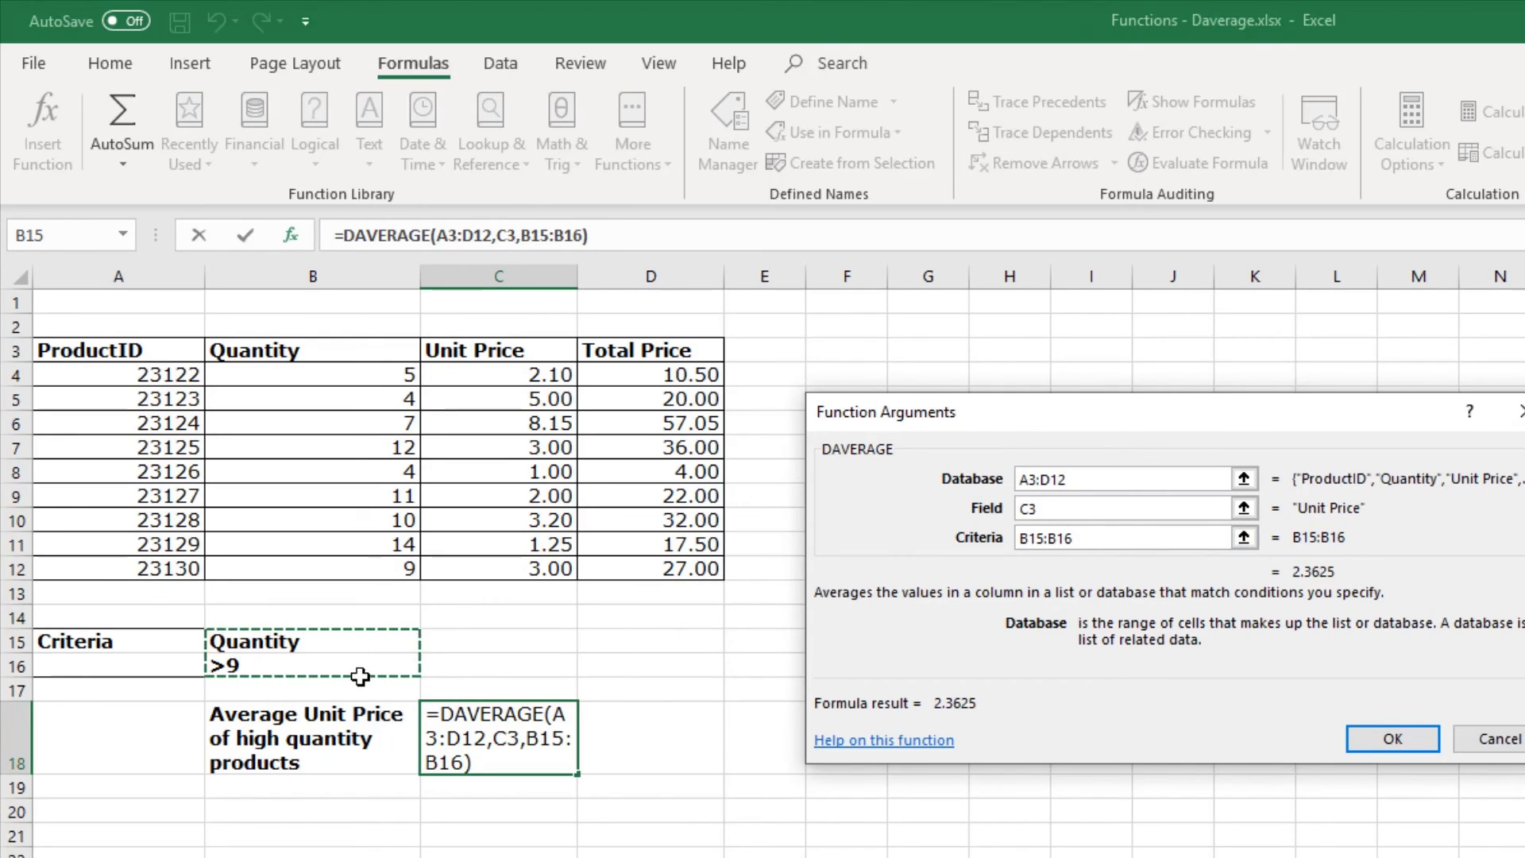
key("Return")
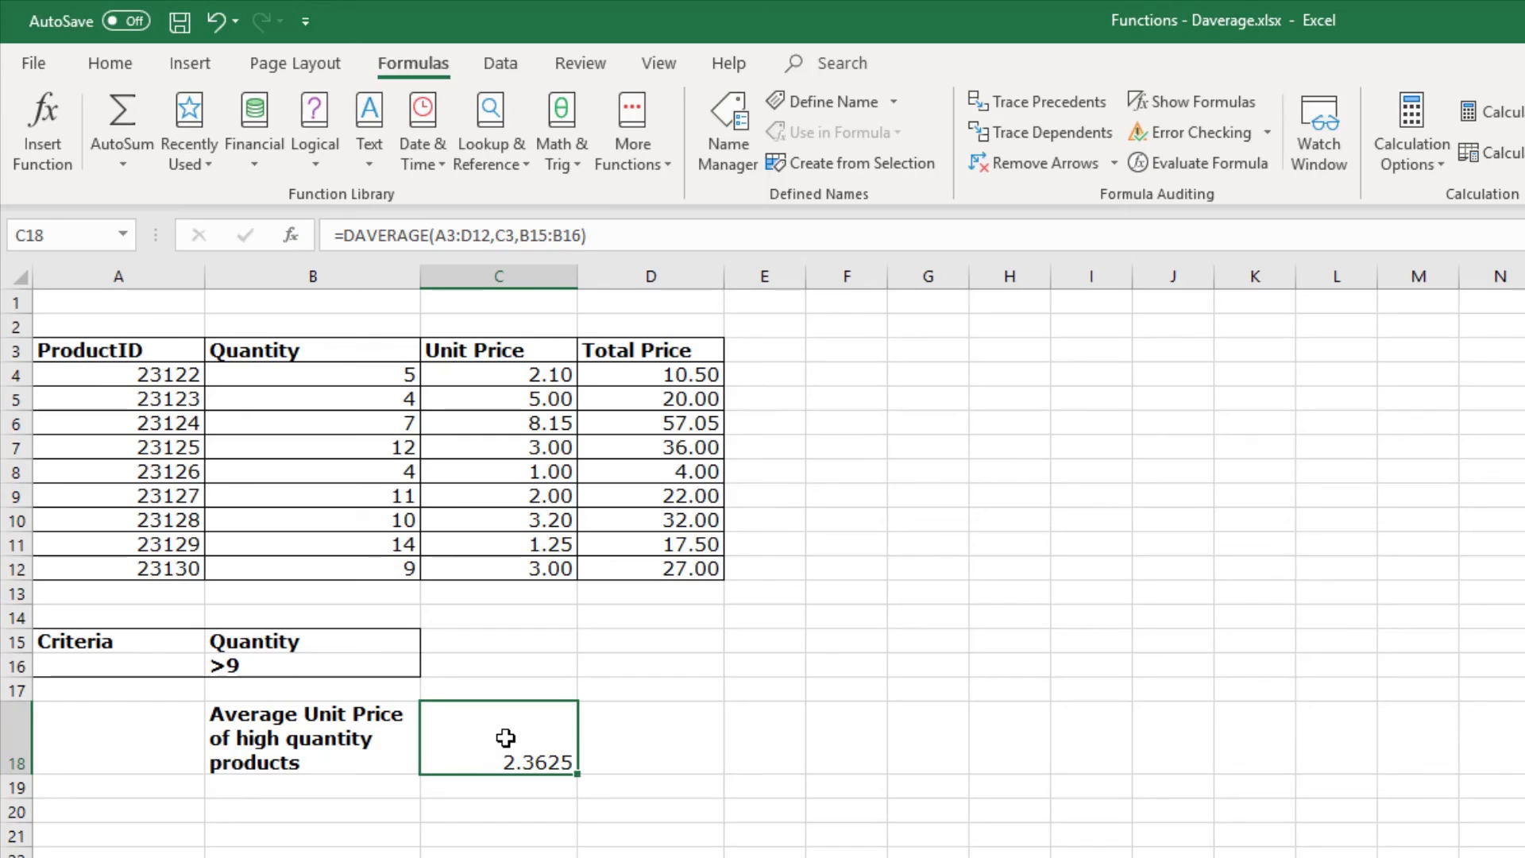